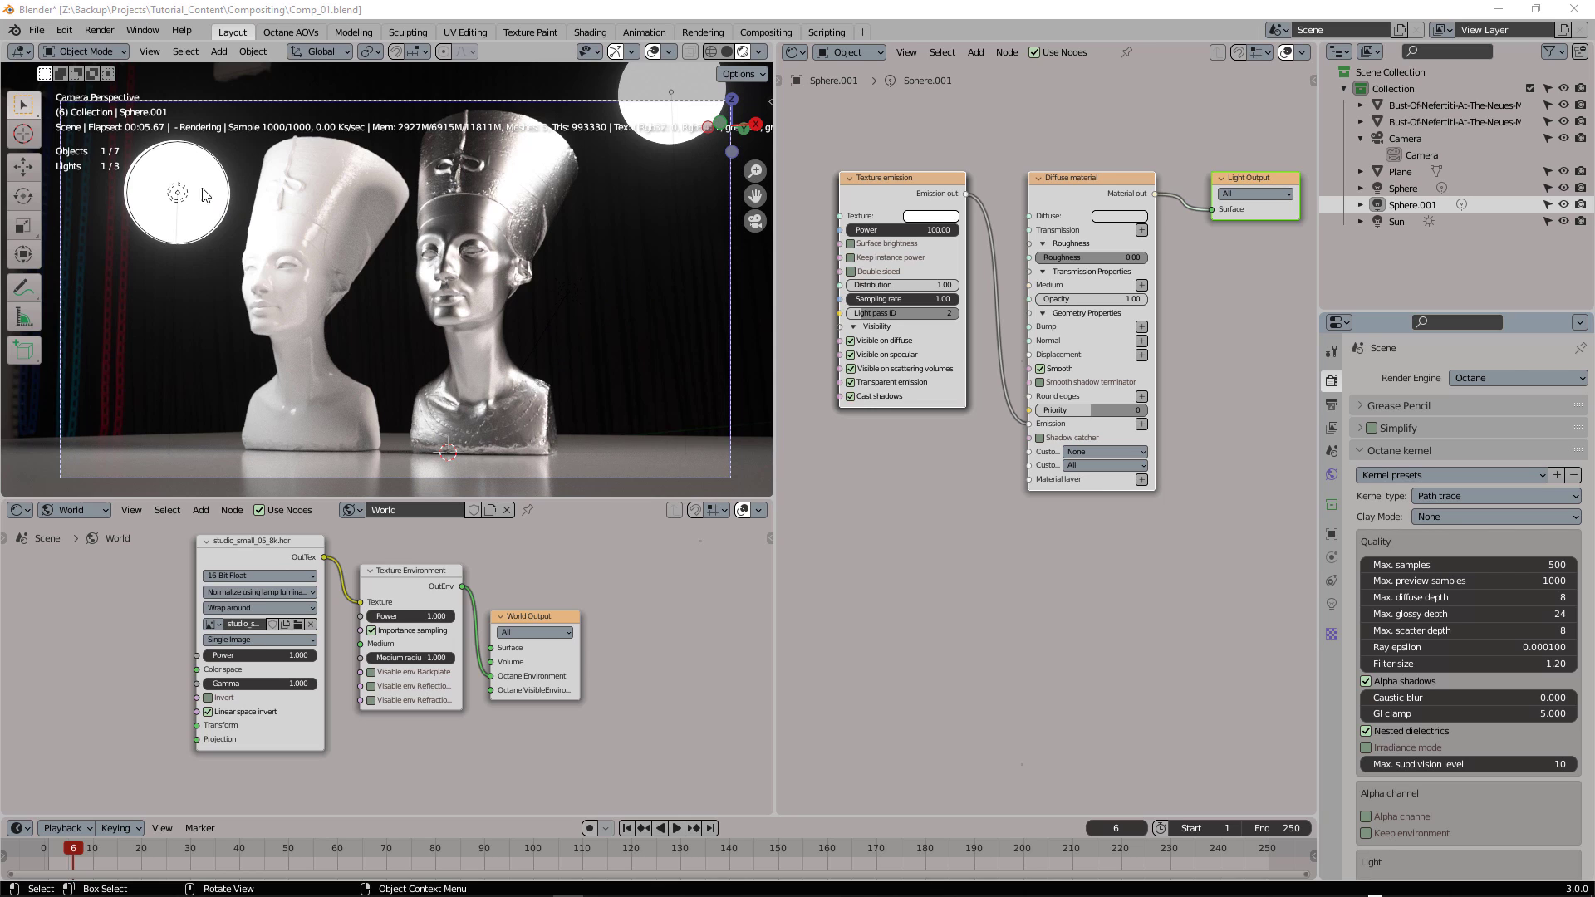
Step: With the Sphere.001 light selected, set the view layer's Render Passes to Render AOV Node Graph
{"action": "left_click", "coordinate": [175, 200]}
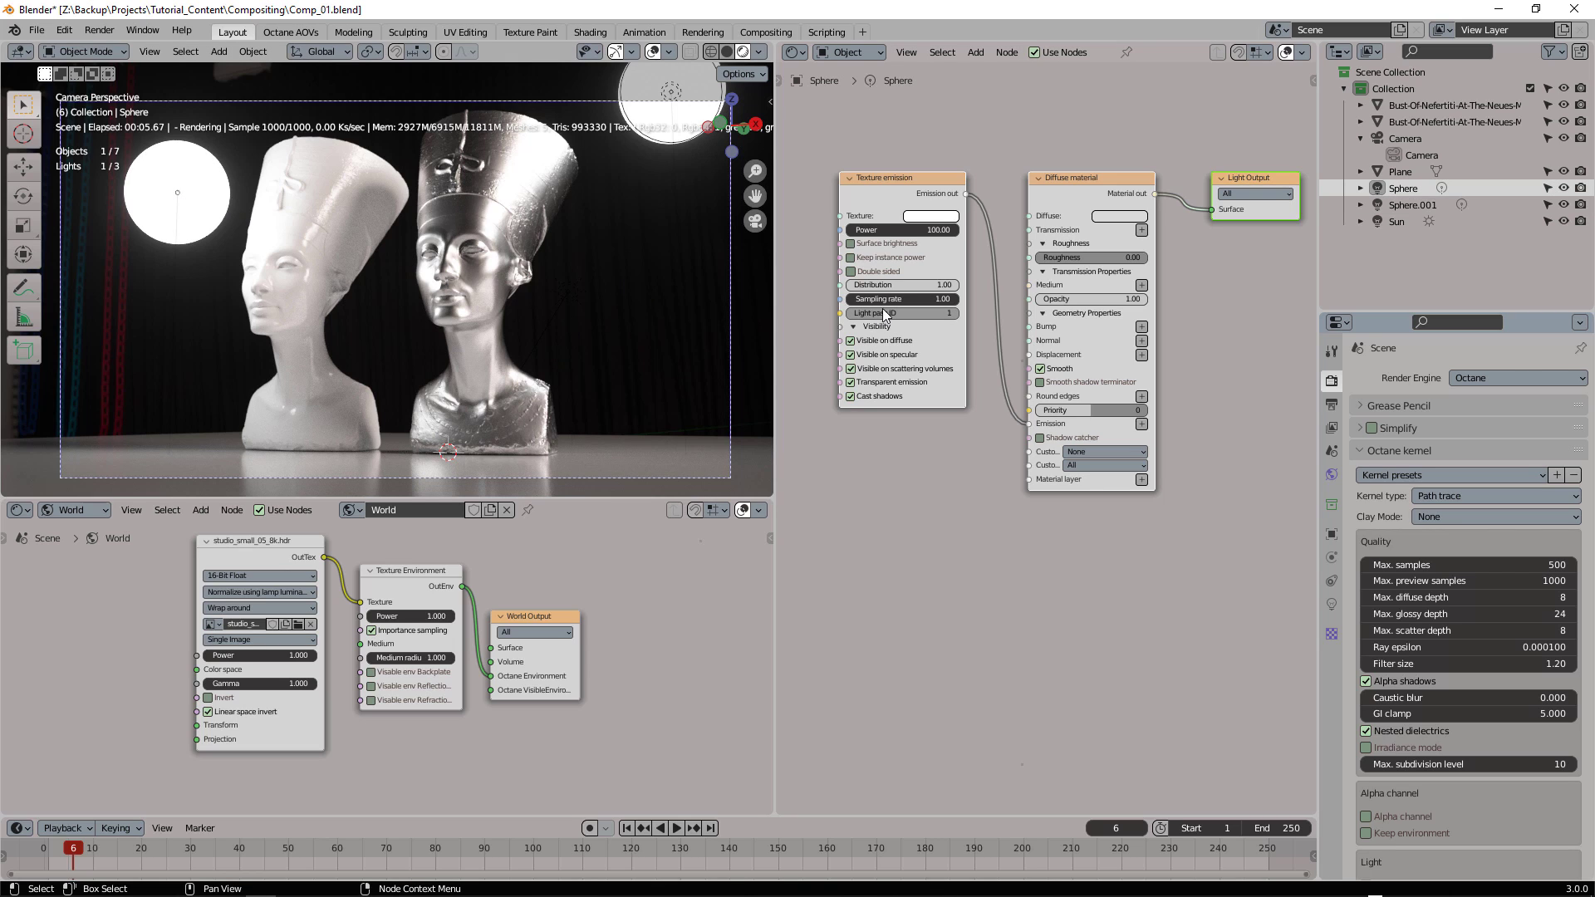
{"action": "left_click", "coordinate": [668, 93]}
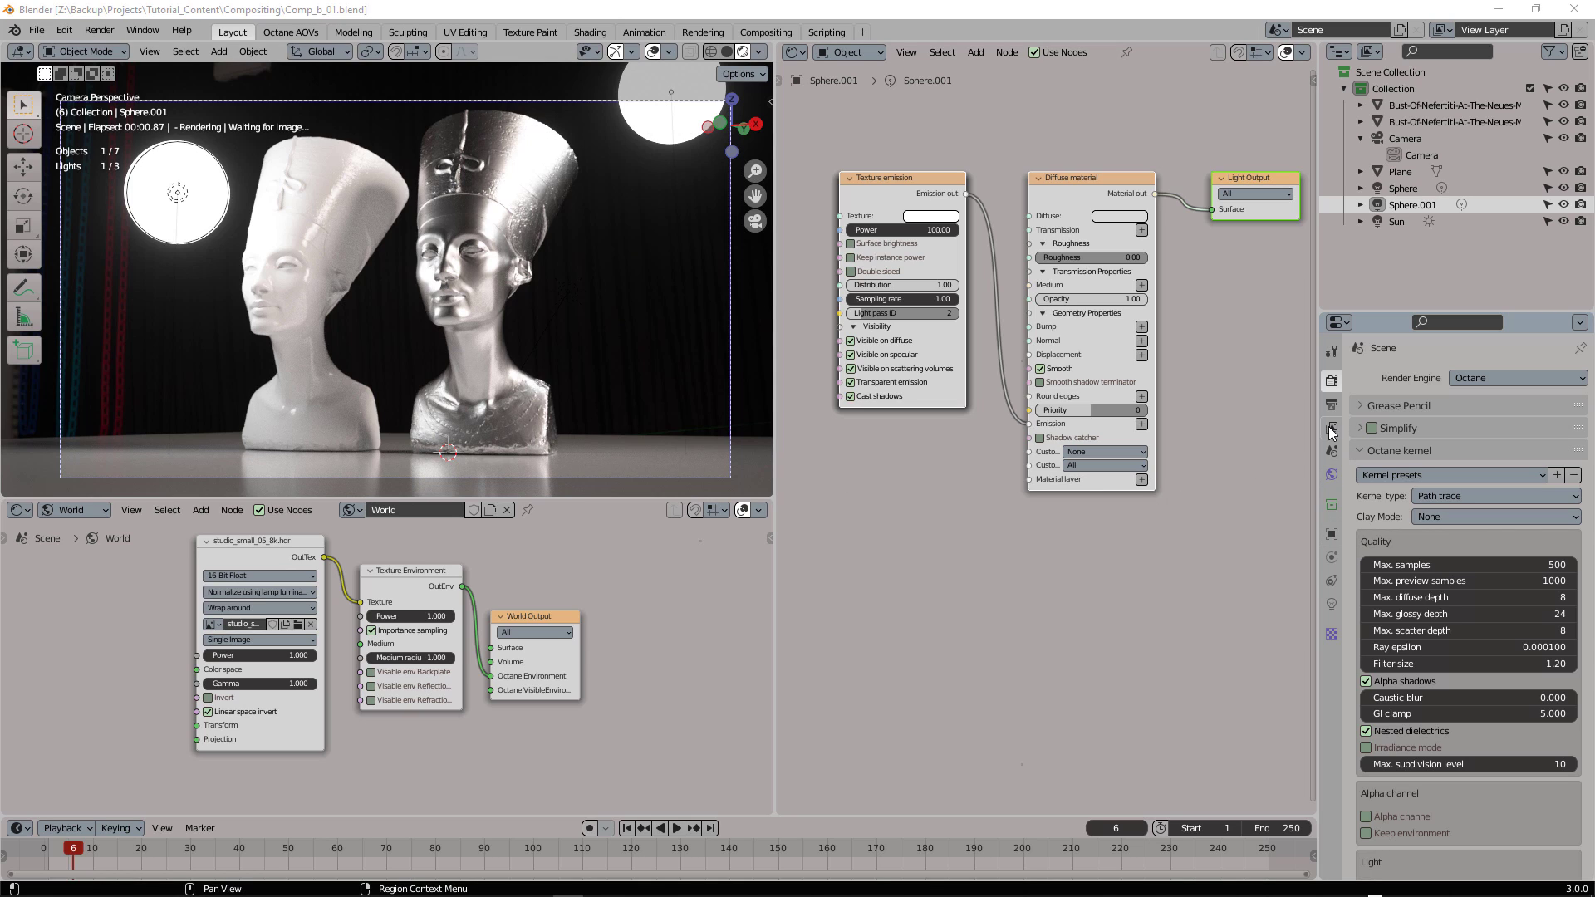
{"action": "left_click", "coordinate": [1331, 428]}
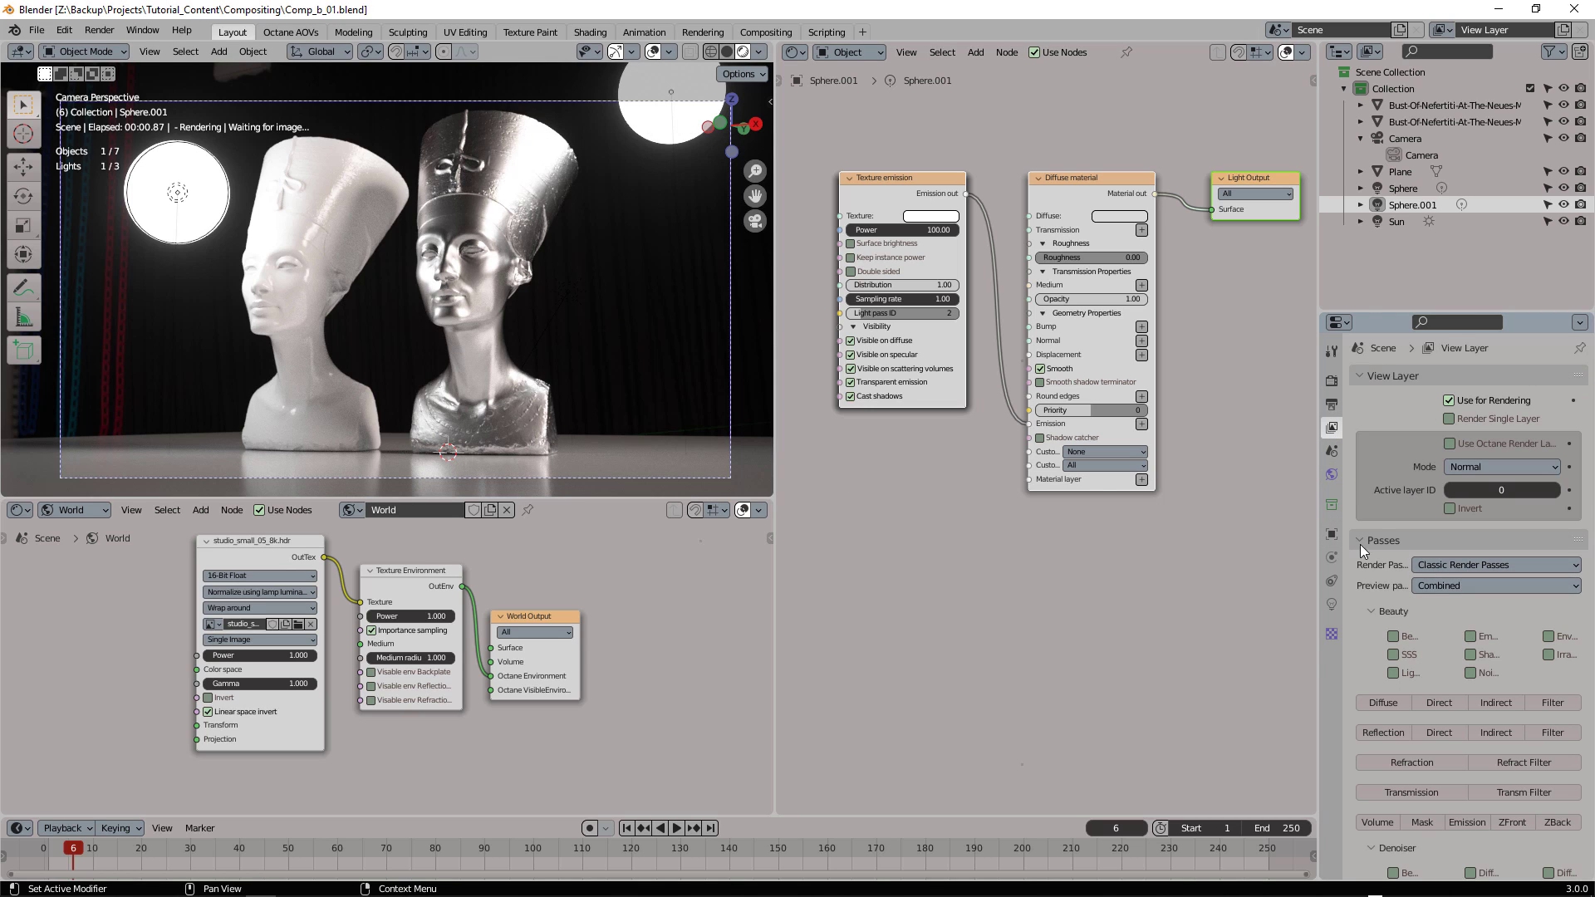
{"action": "left_click", "coordinate": [1462, 566]}
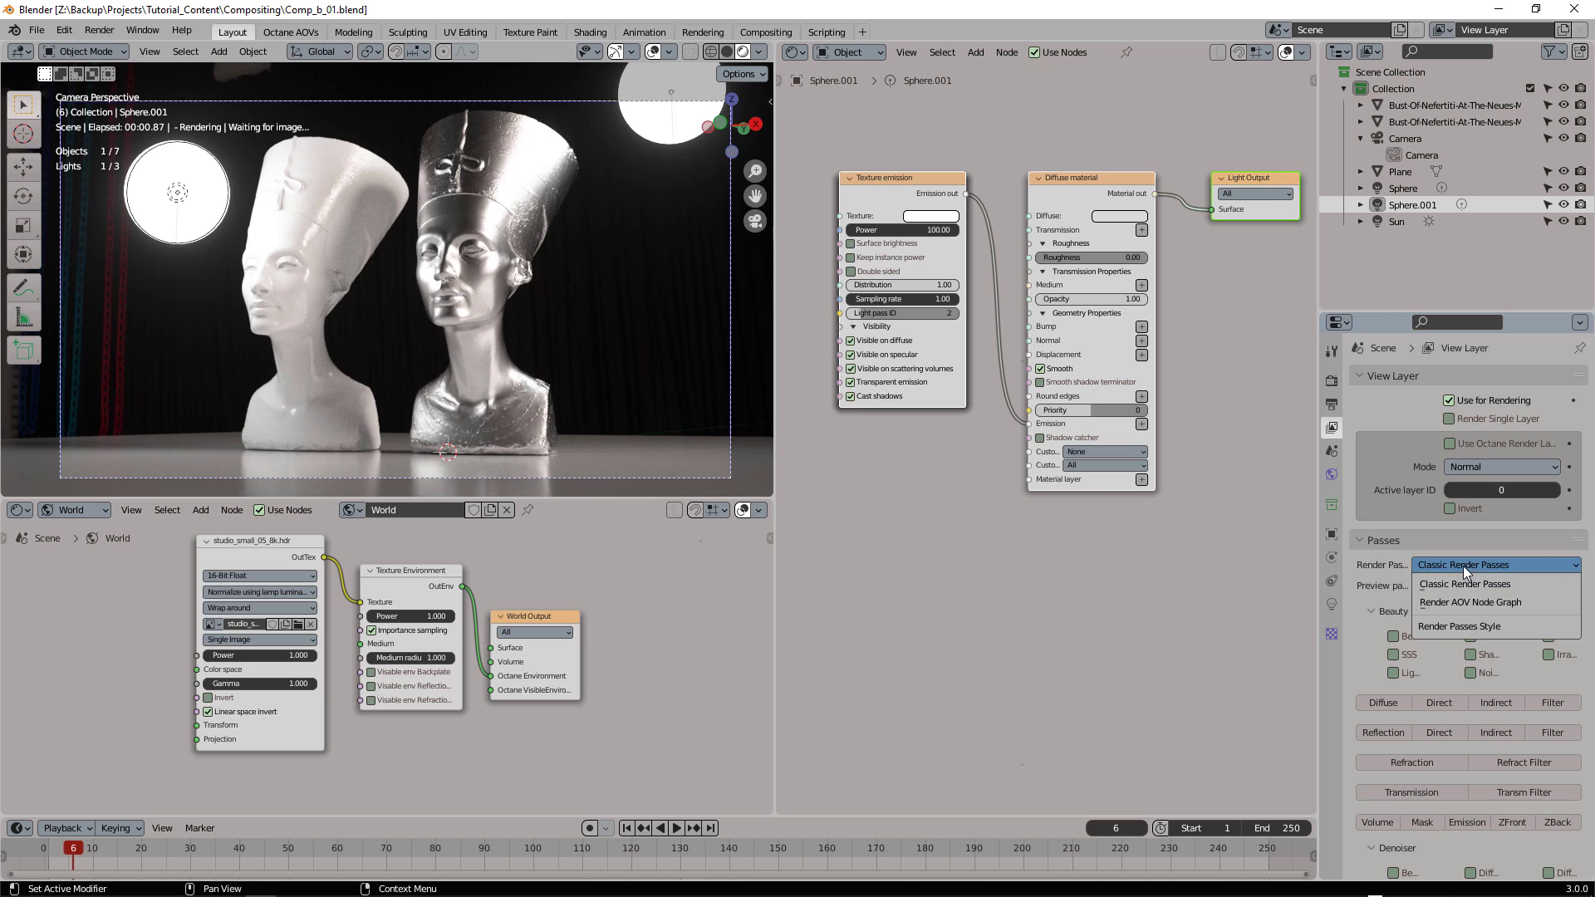
{"action": "left_click", "coordinate": [1483, 604]}
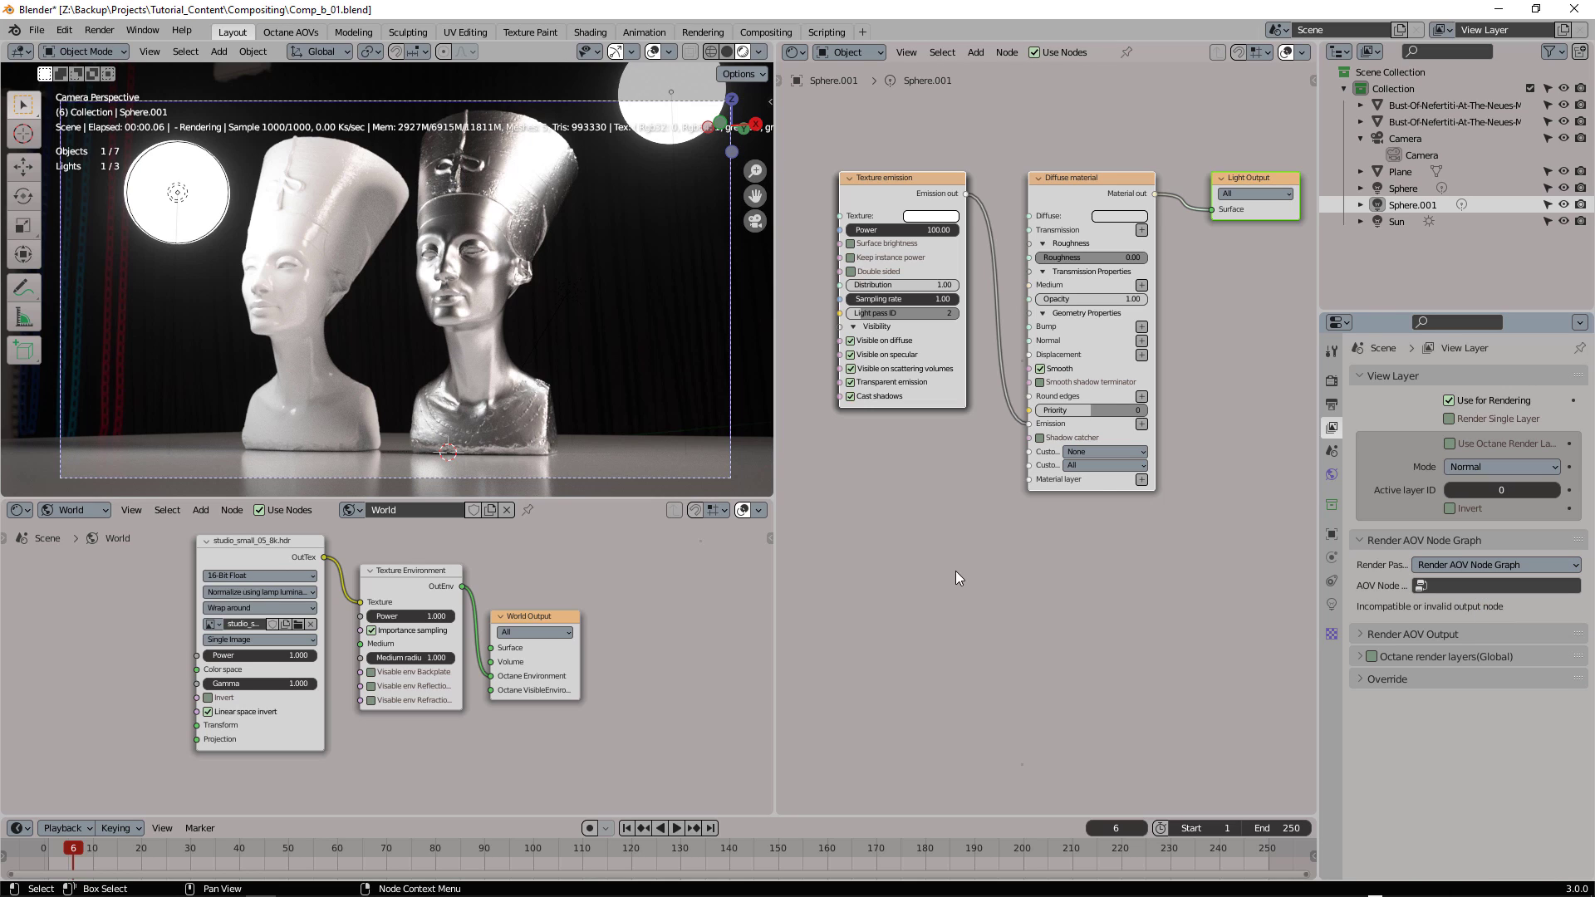
Step: Make the lower editor Octane Render AOV, quick-add a node tree, and assign AOVs to the view layer
{"action": "left_click", "coordinate": [23, 518]}
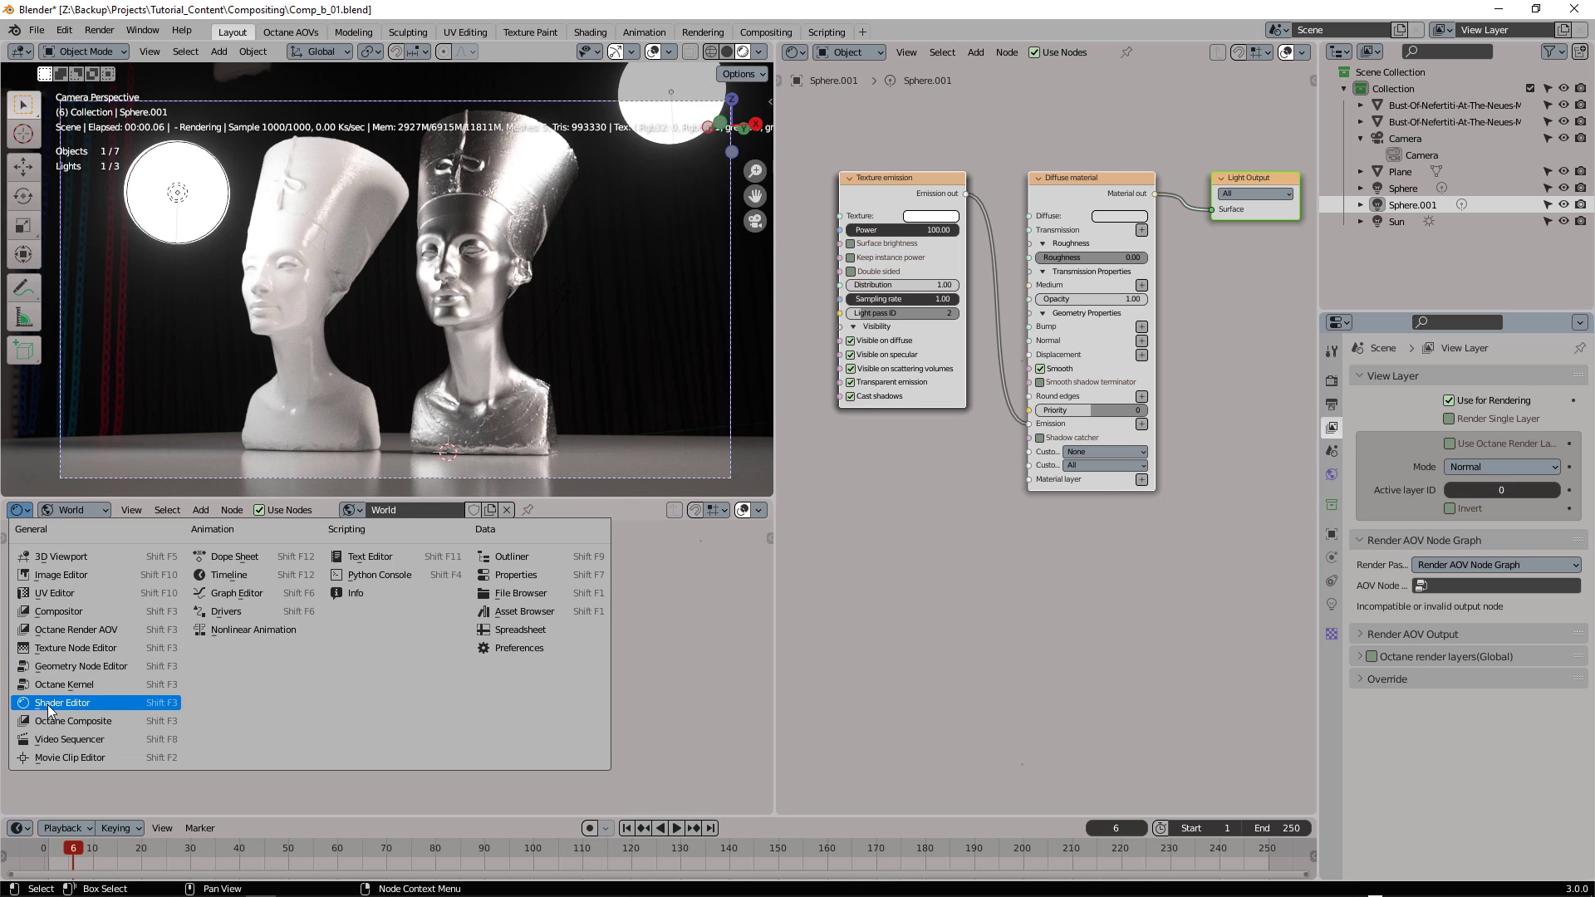
{"action": "left_click", "coordinate": [59, 631]}
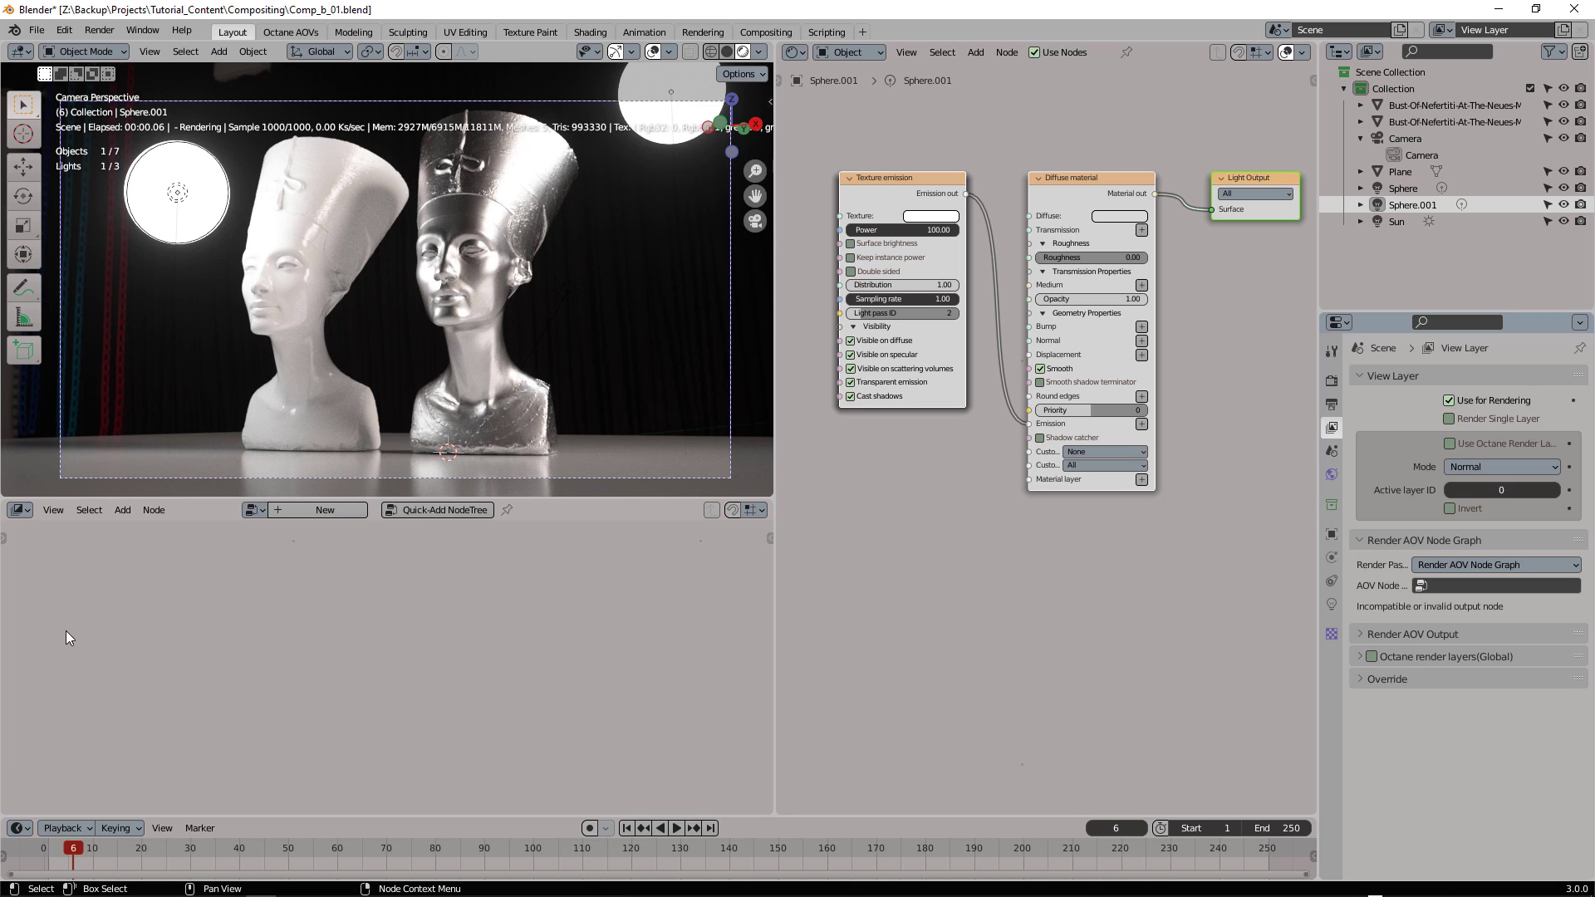
{"action": "left_click", "coordinate": [420, 510]}
{"action": "key", "text": "Home"}
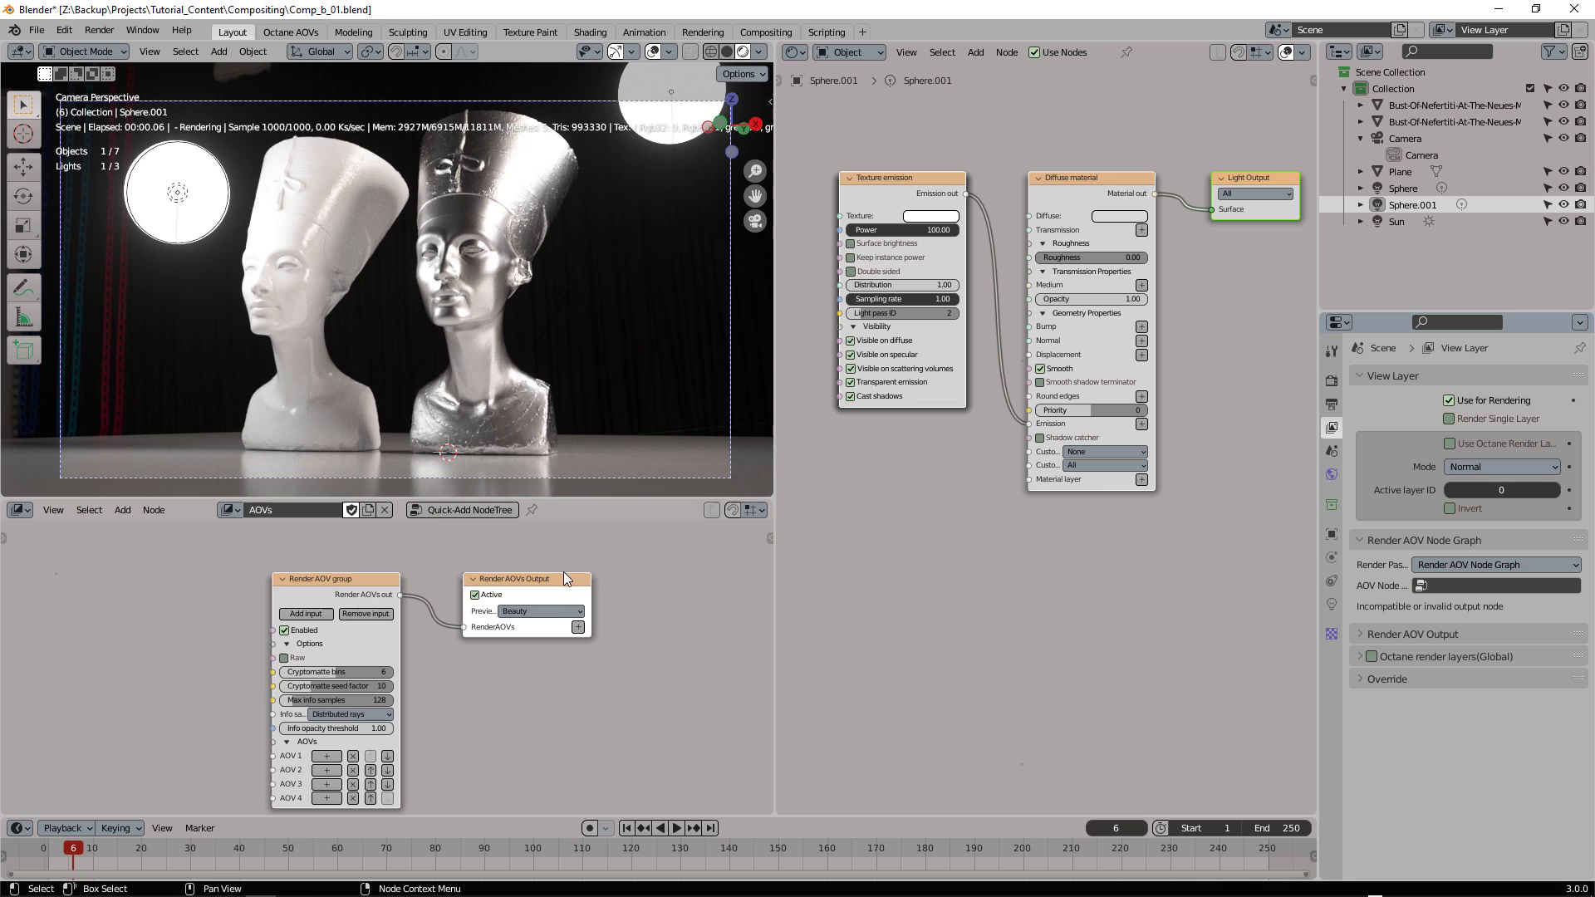
{"action": "scroll", "coordinate": [548, 719], "scroll_direction": "up", "scroll_amount": 1}
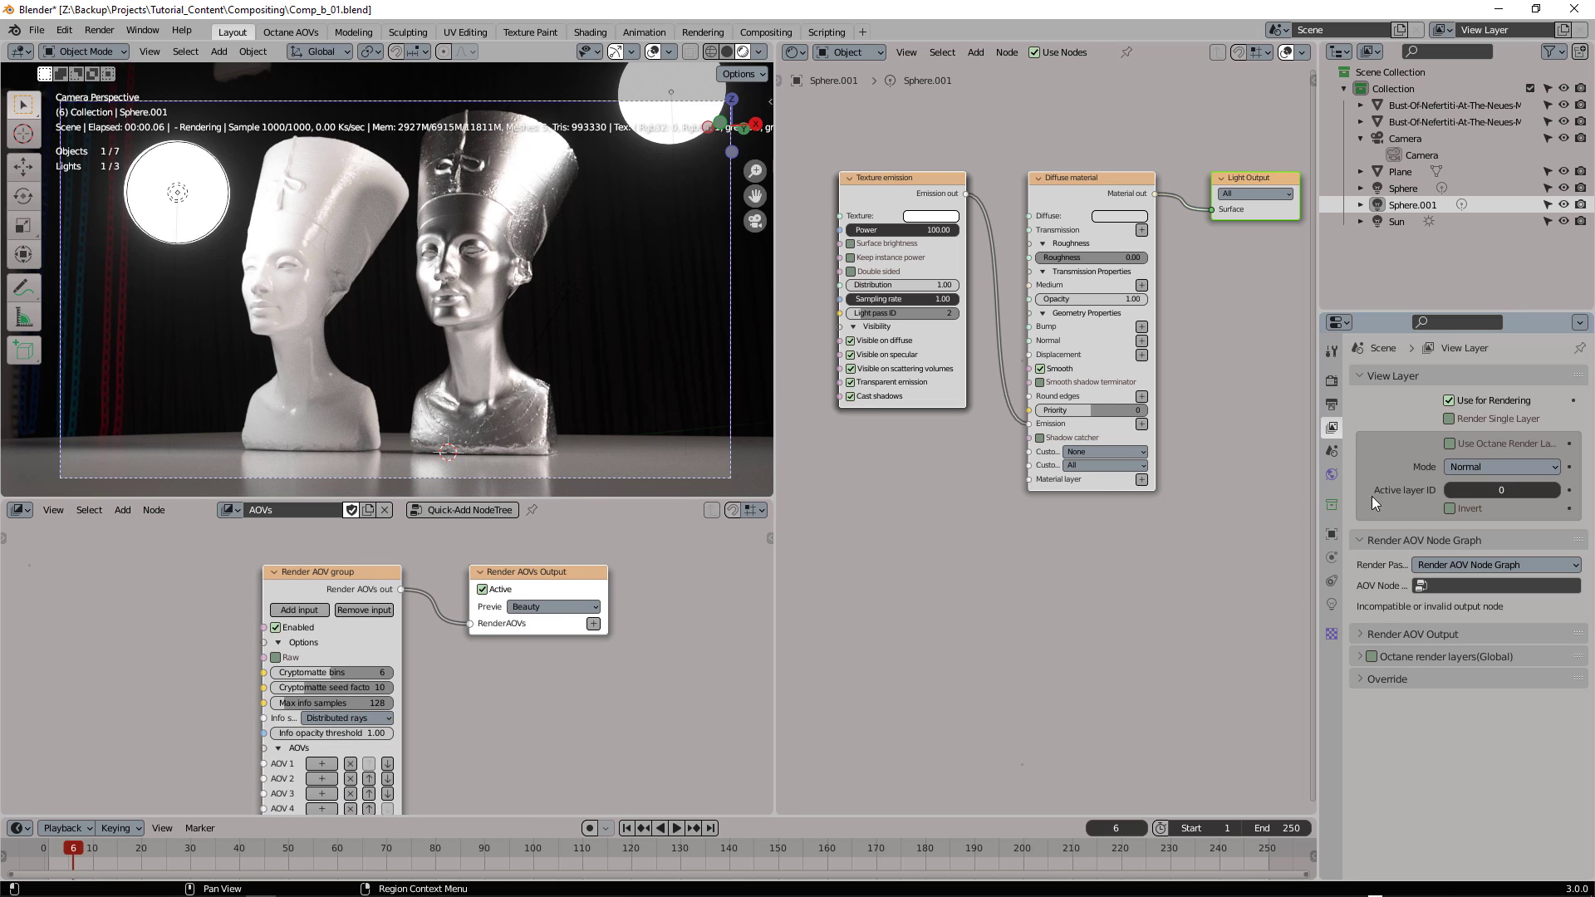
{"action": "left_click", "coordinate": [1446, 587]}
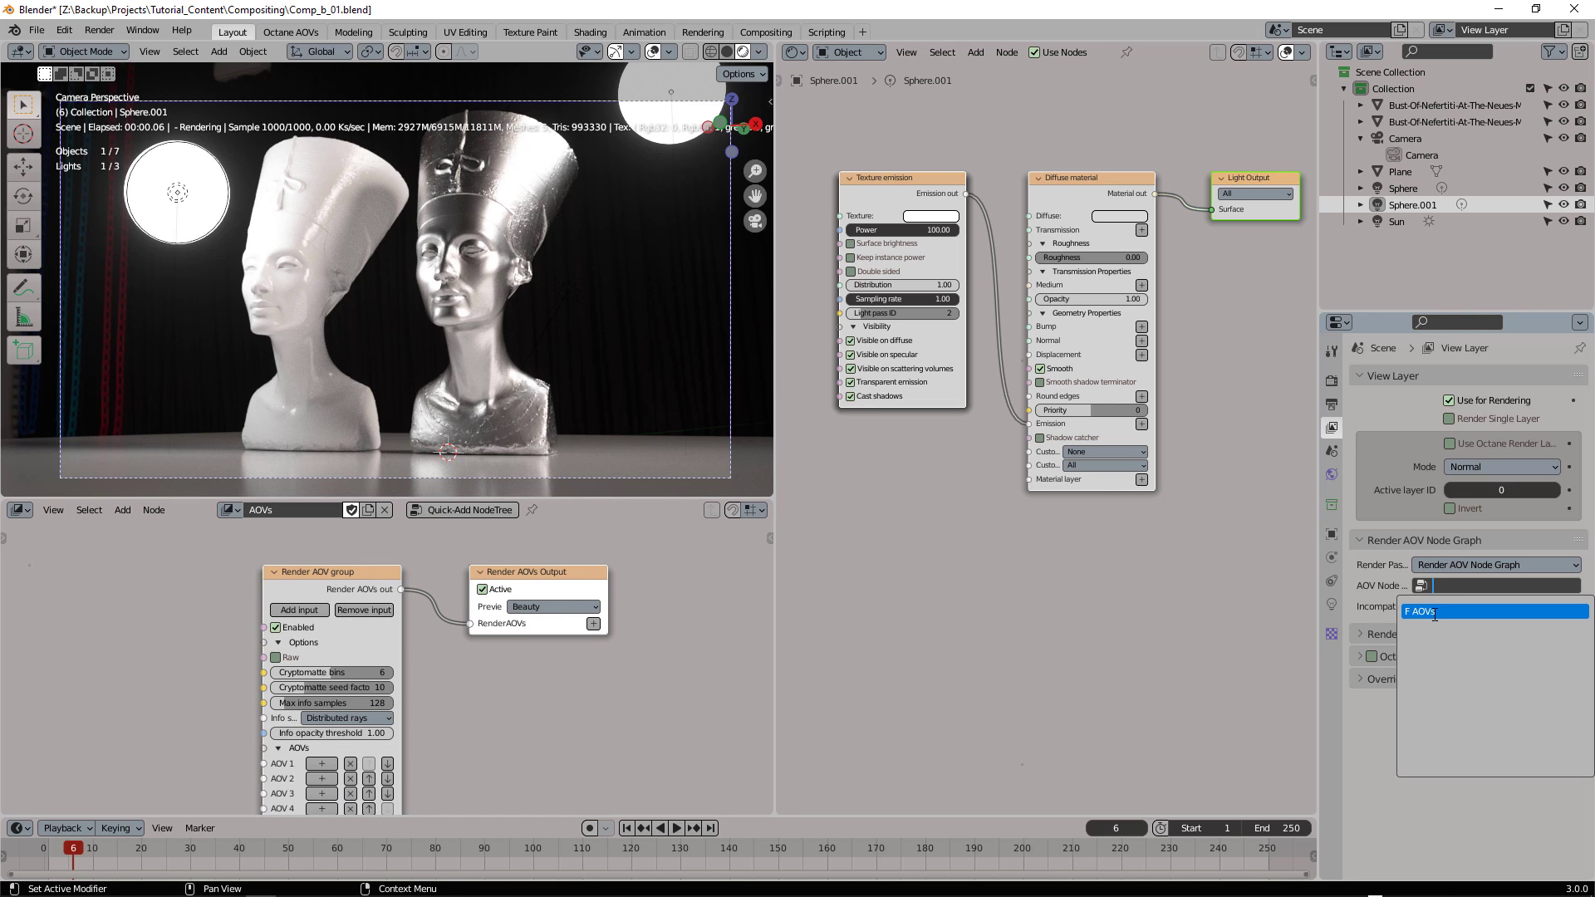
{"action": "left_click", "coordinate": [1434, 612]}
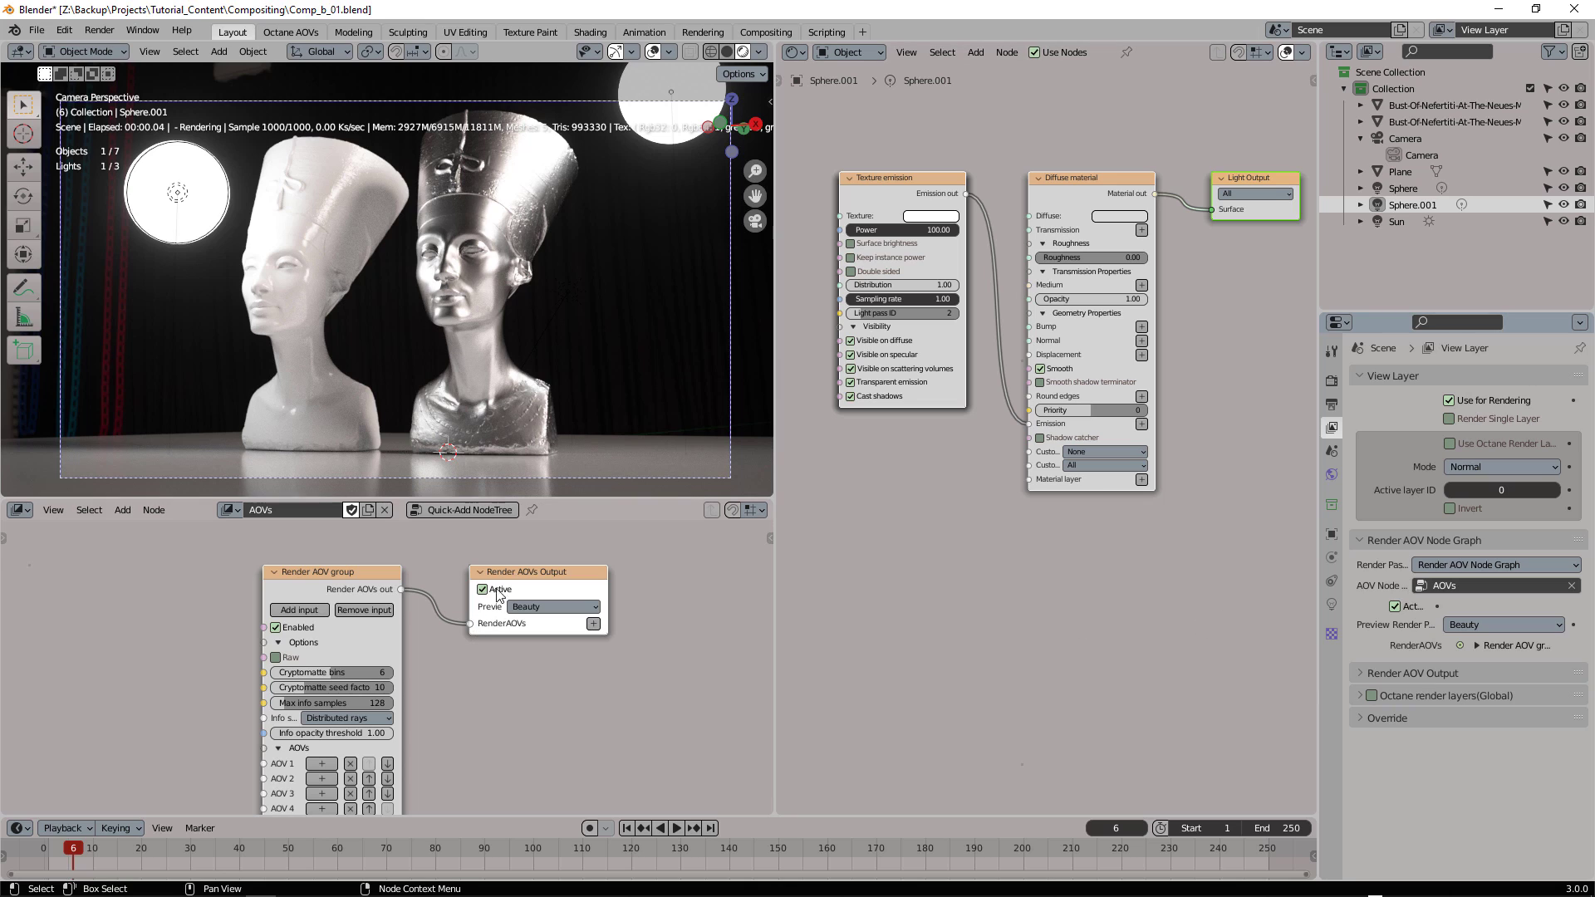
Step: Add a Light AOV node and set its light ID to Ambient light
{"action": "middle_click_drag", "start_coordinate": [537, 690], "coordinate": [575, 654]}
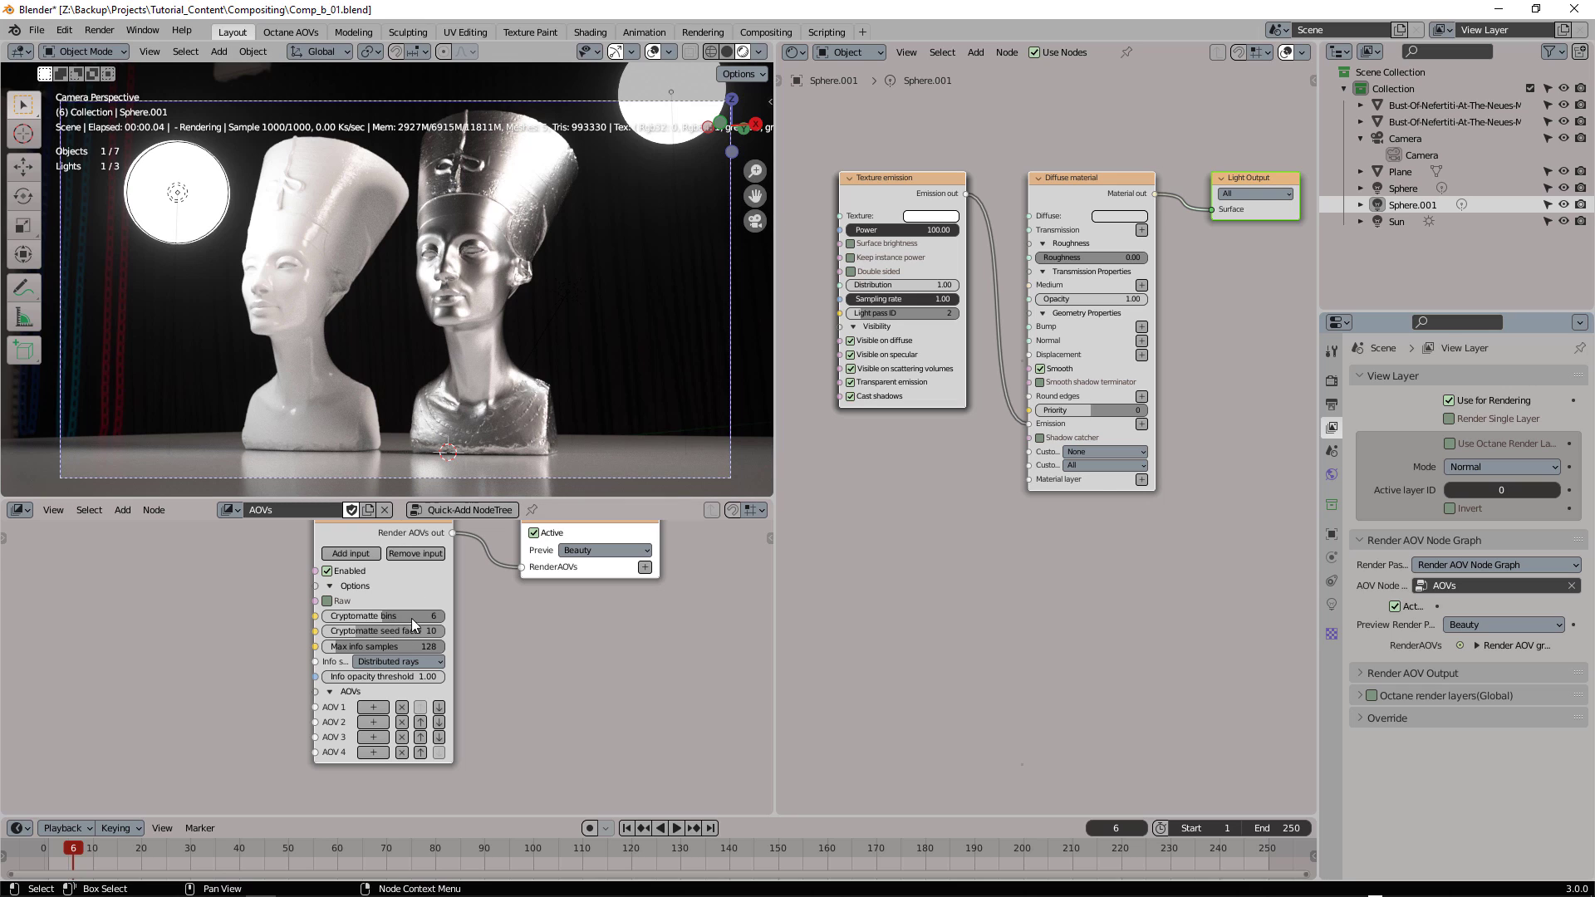
{"action": "key", "text": "shift+a"}
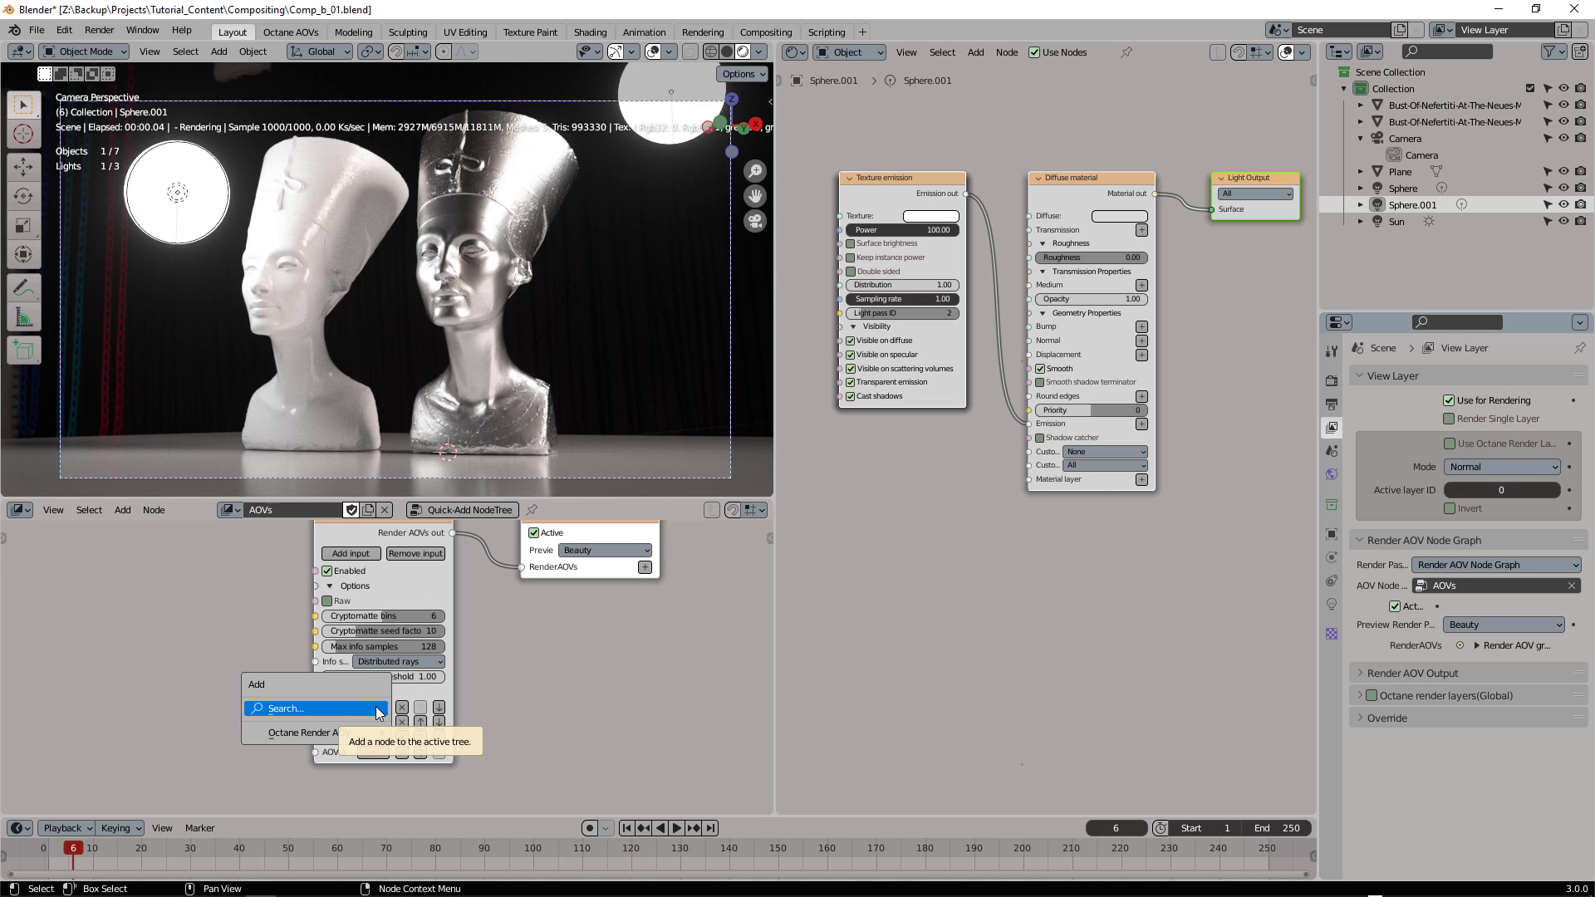
{"action": "left_click", "coordinate": [341, 709]}
{"action": "type", "text": "k"}
{"action": "key", "text": "BackSpace"}
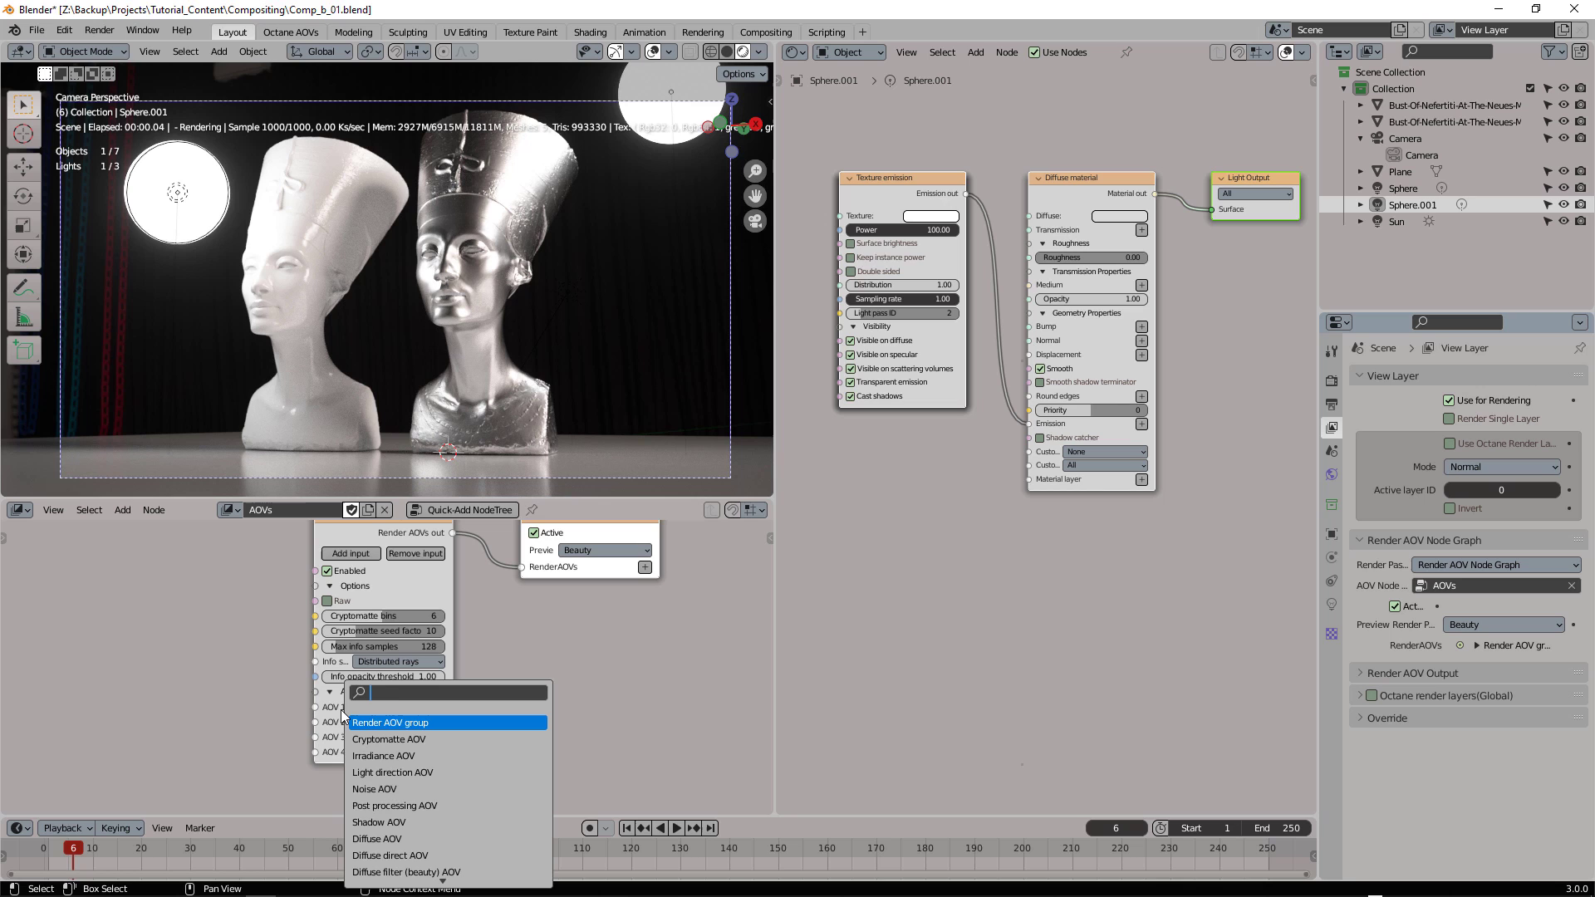
{"action": "type", "text": "ligh"}
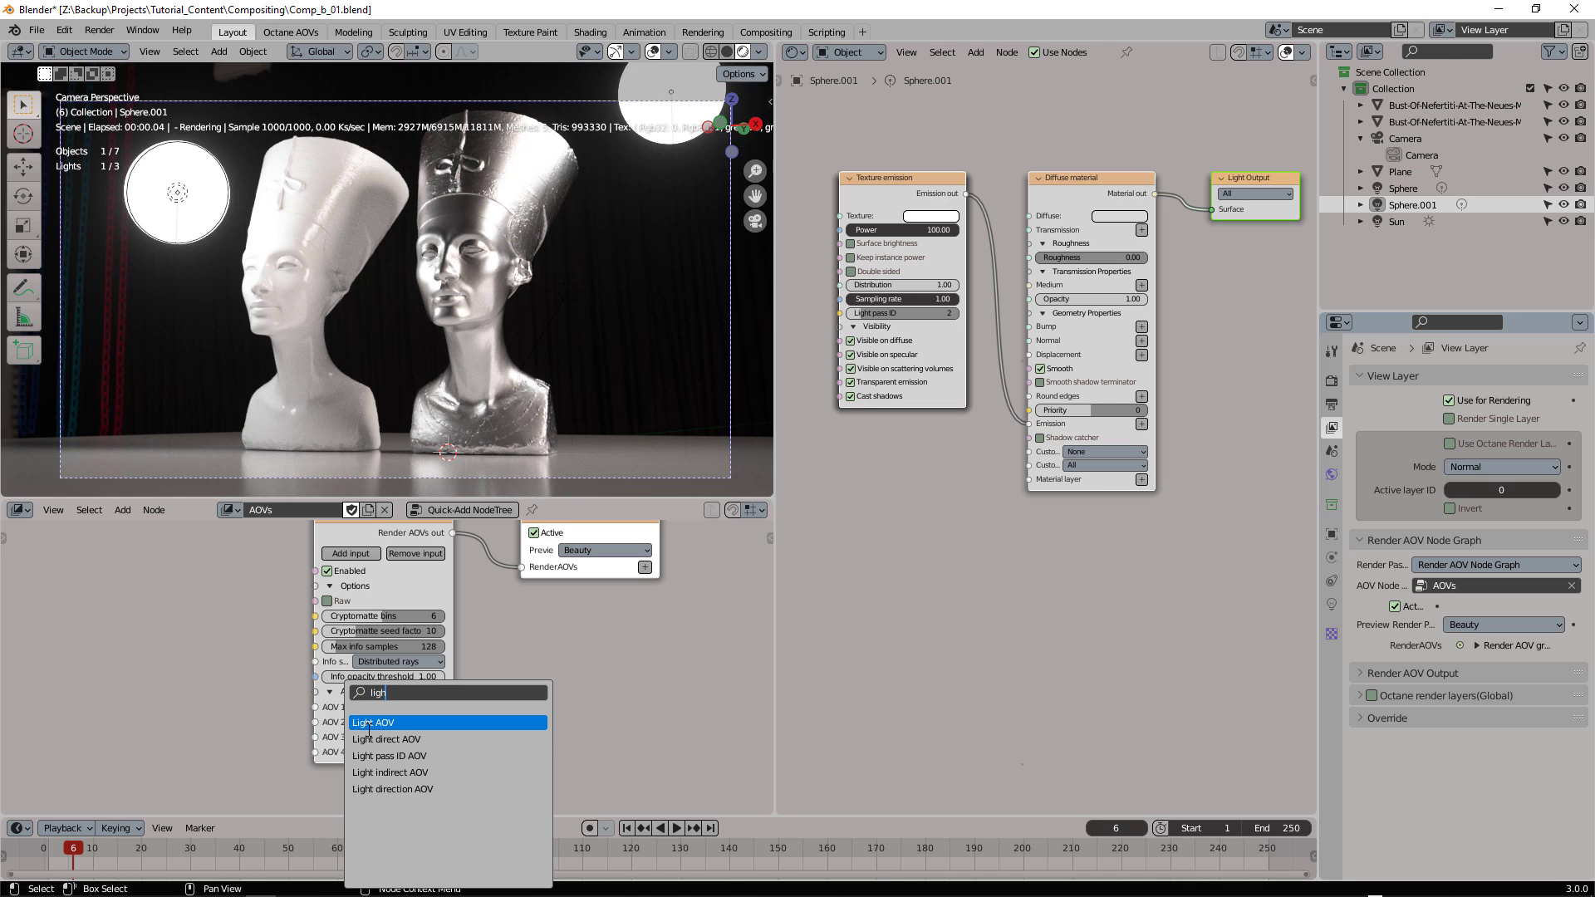
{"action": "left_click", "coordinate": [369, 723]}
{"action": "left_click", "coordinate": [195, 690]}
{"action": "left_click", "coordinate": [192, 692]}
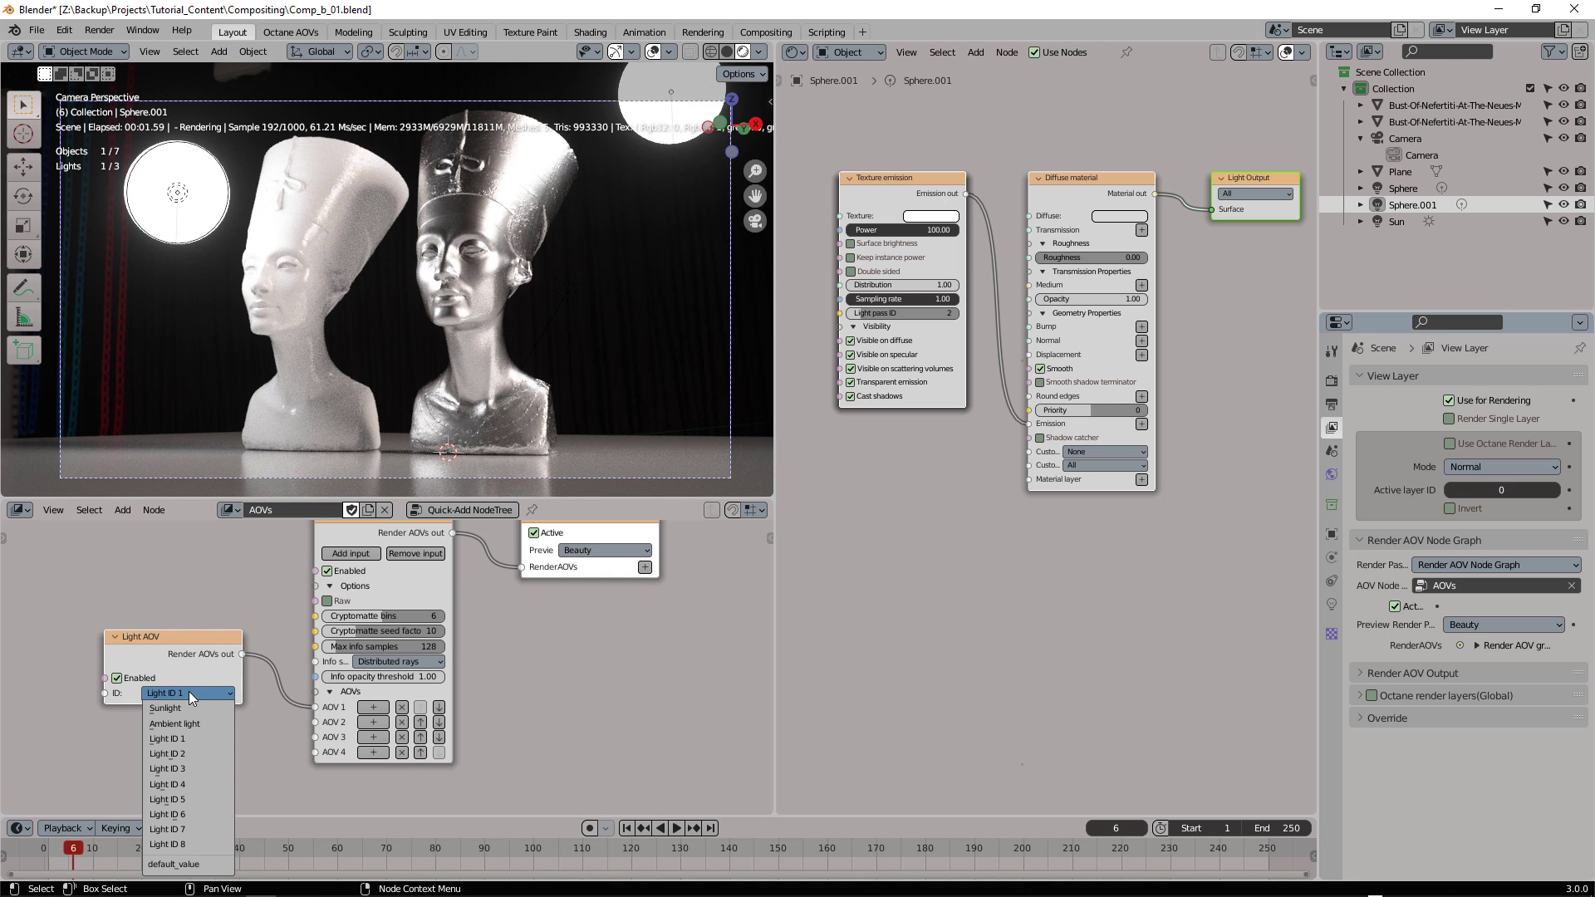
{"action": "left_click", "coordinate": [184, 725]}
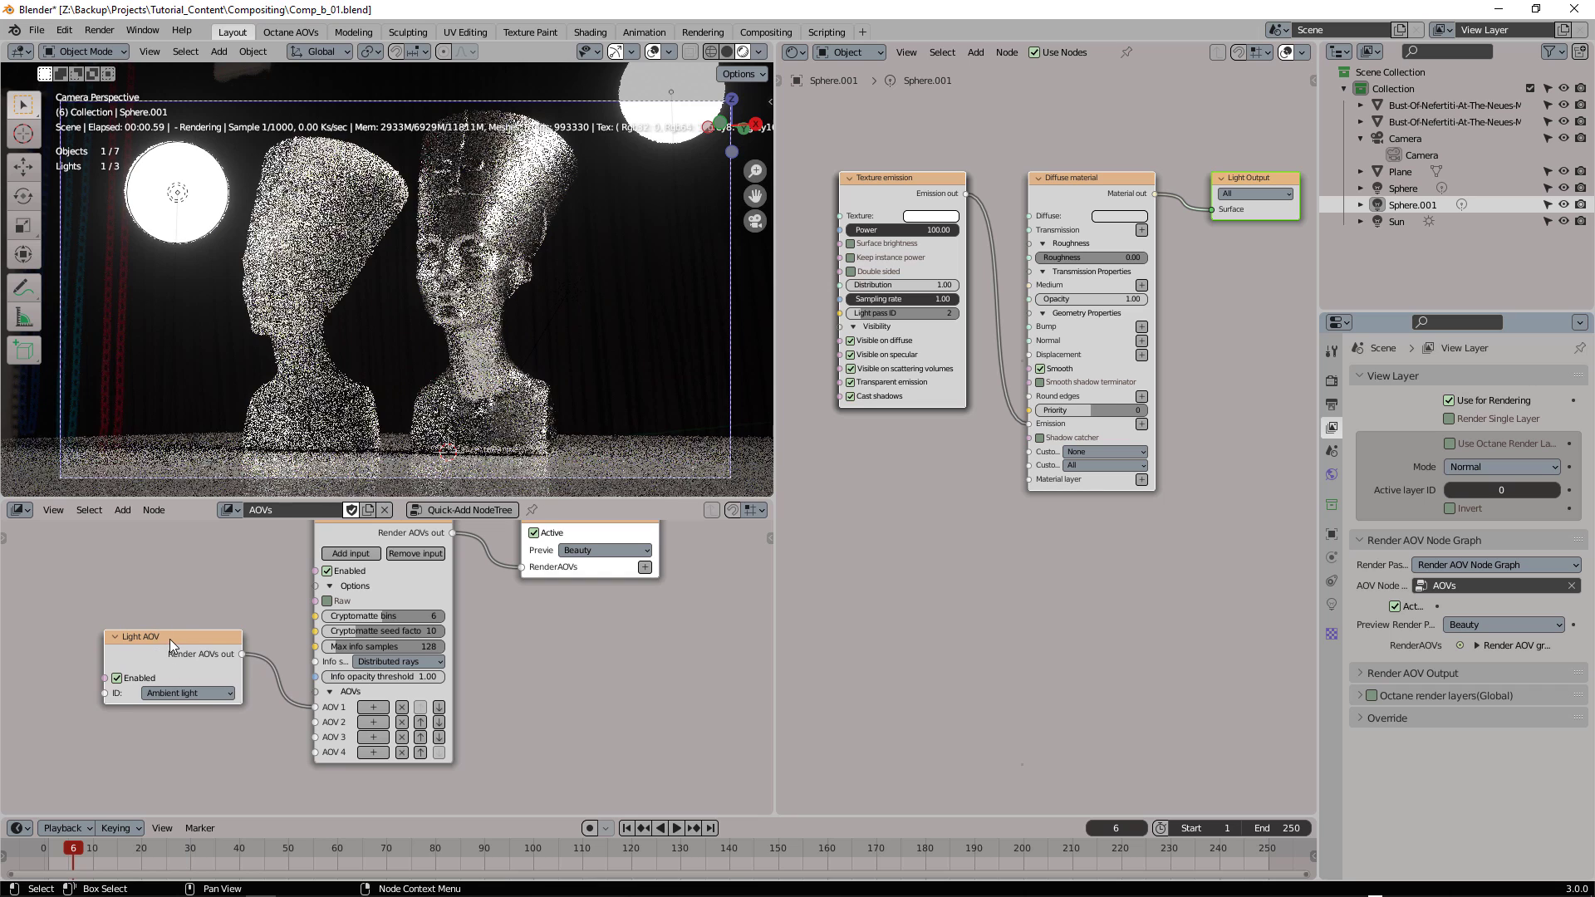
{"action": "left_click_drag", "start_coordinate": [169, 639], "coordinate": [227, 647]}
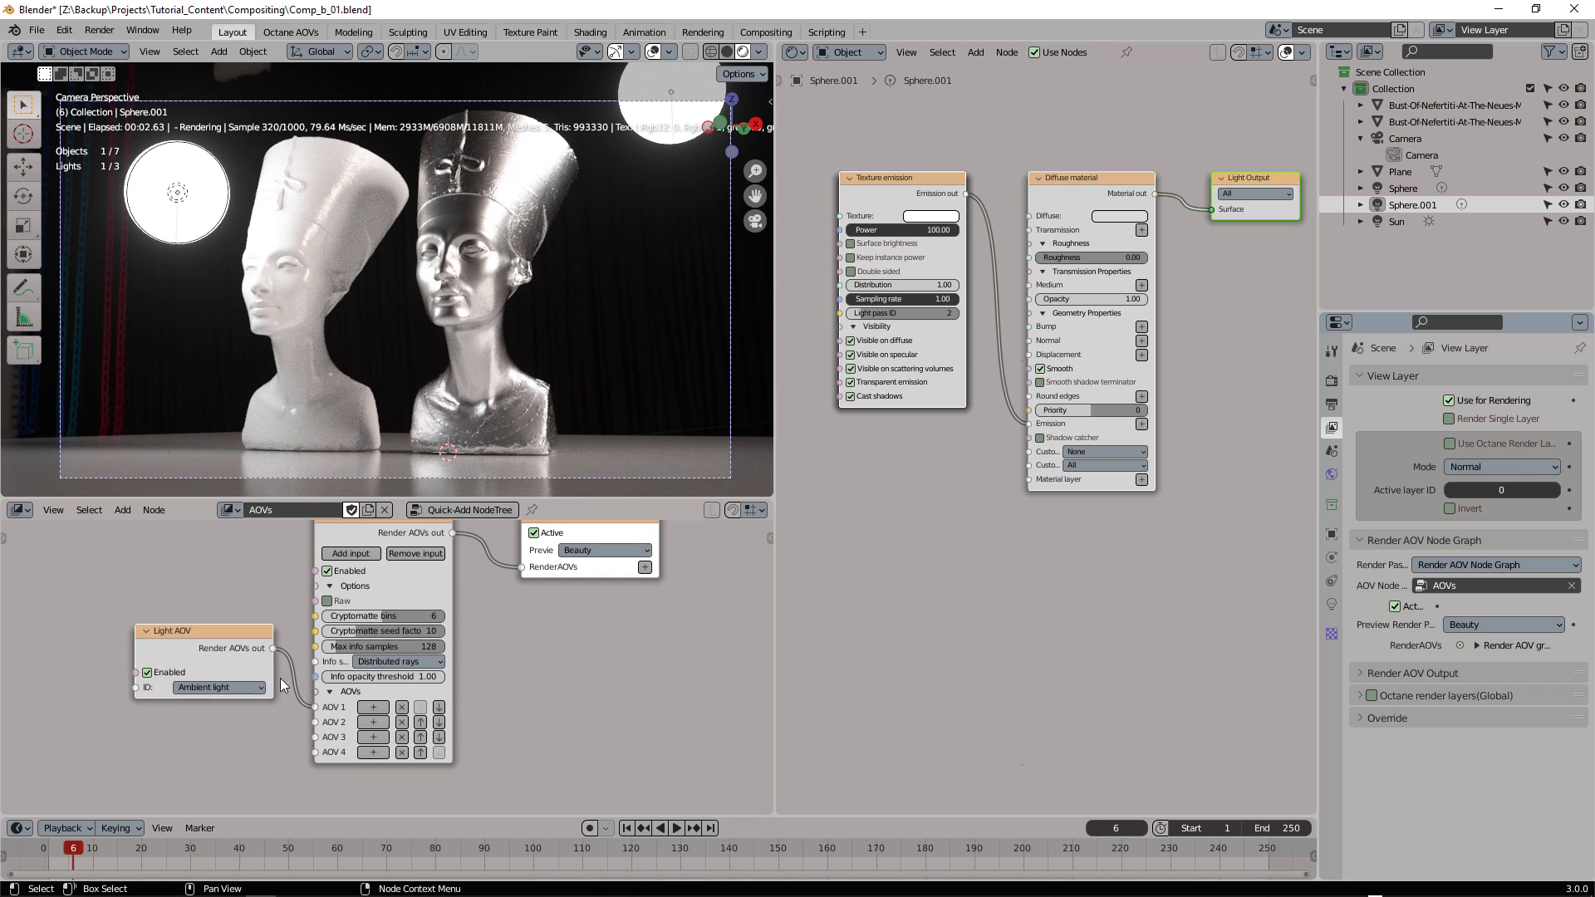
Step: Duplicate the Light AOV node twice and link the copies to AOV 2 and AOV 3
{"action": "key", "text": "shift+d"}
{"action": "left_click", "coordinate": [238, 721]}
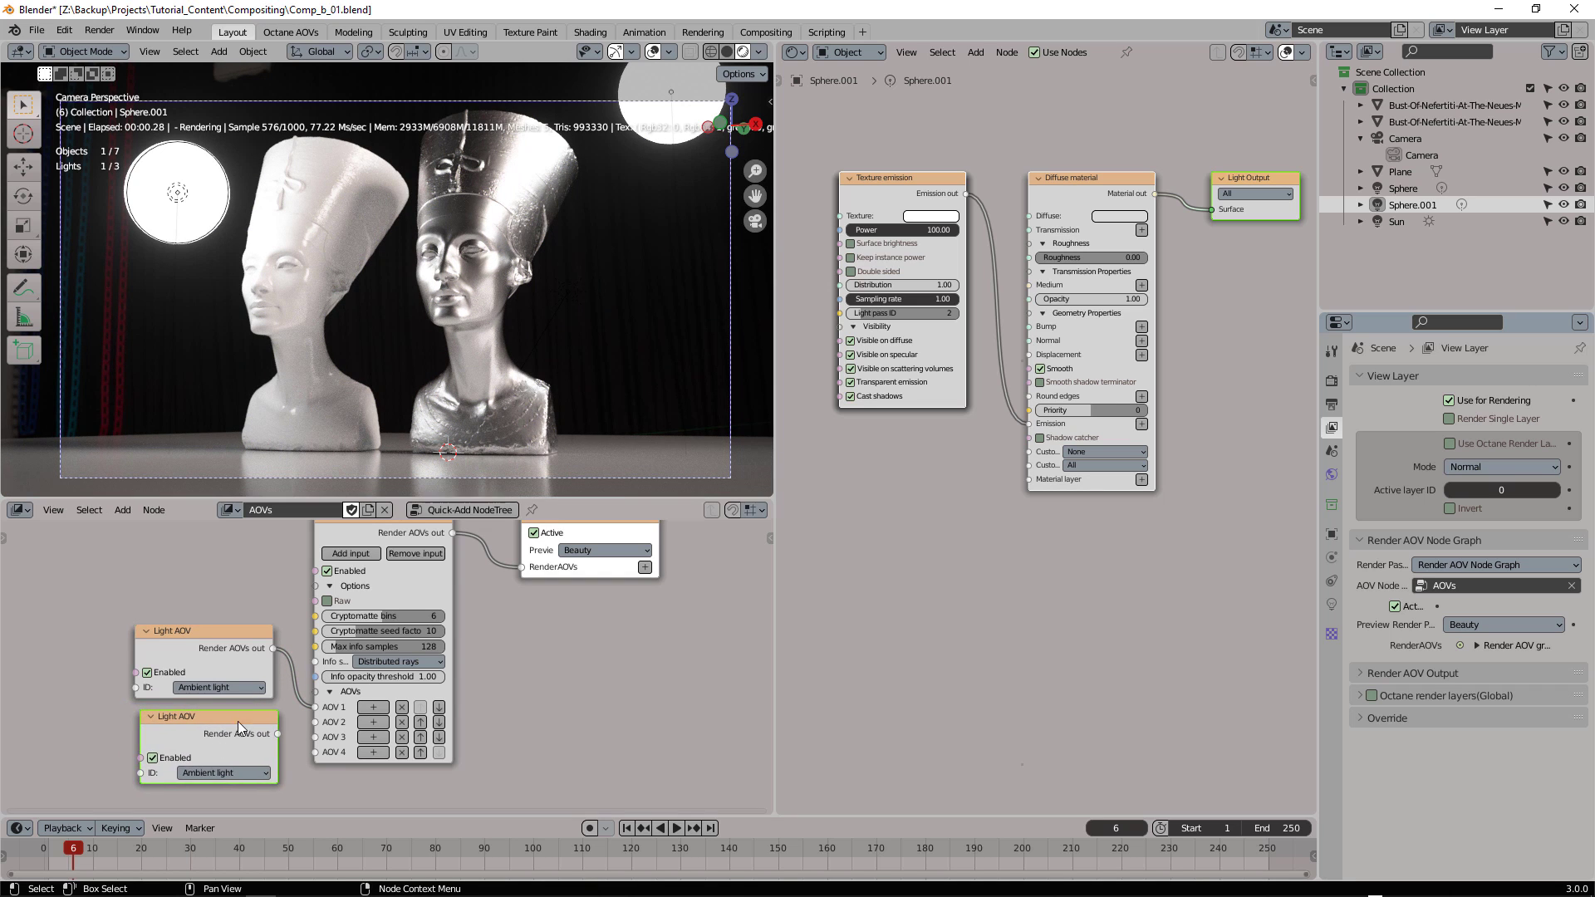
{"action": "scroll", "coordinate": [241, 706], "scroll_direction": "down", "scroll_amount": 2, "text": "shift"}
{"action": "key", "text": "shift+d"}
{"action": "left_click", "coordinate": [242, 769]}
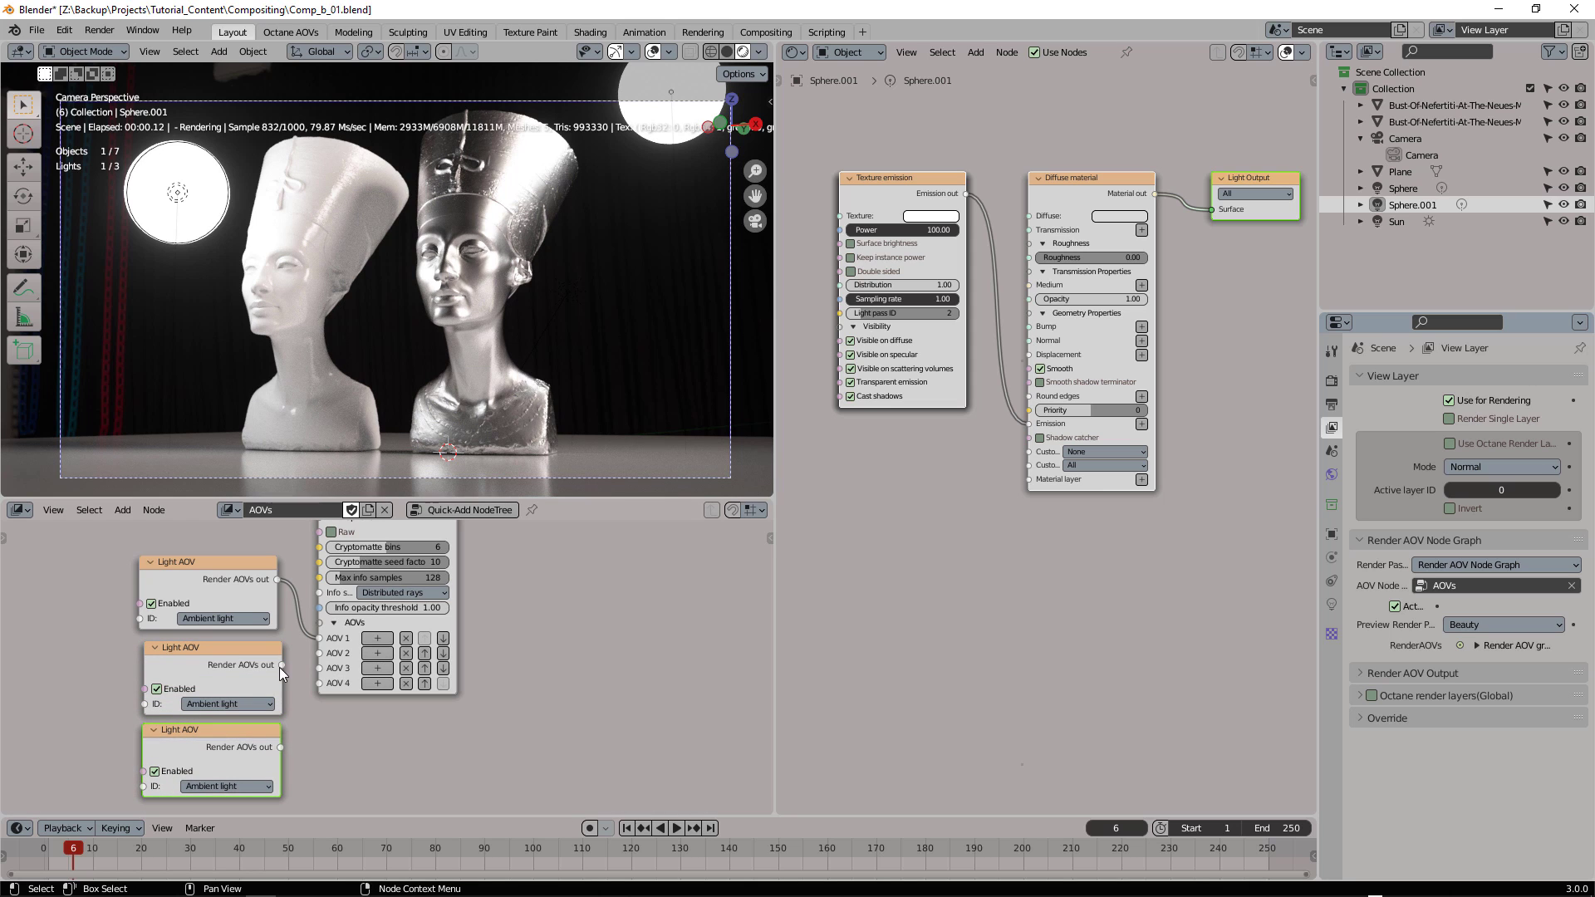
{"action": "left_click_drag", "start_coordinate": [281, 665], "coordinate": [319, 653]}
{"action": "left_click_drag", "start_coordinate": [281, 746], "coordinate": [319, 667]}
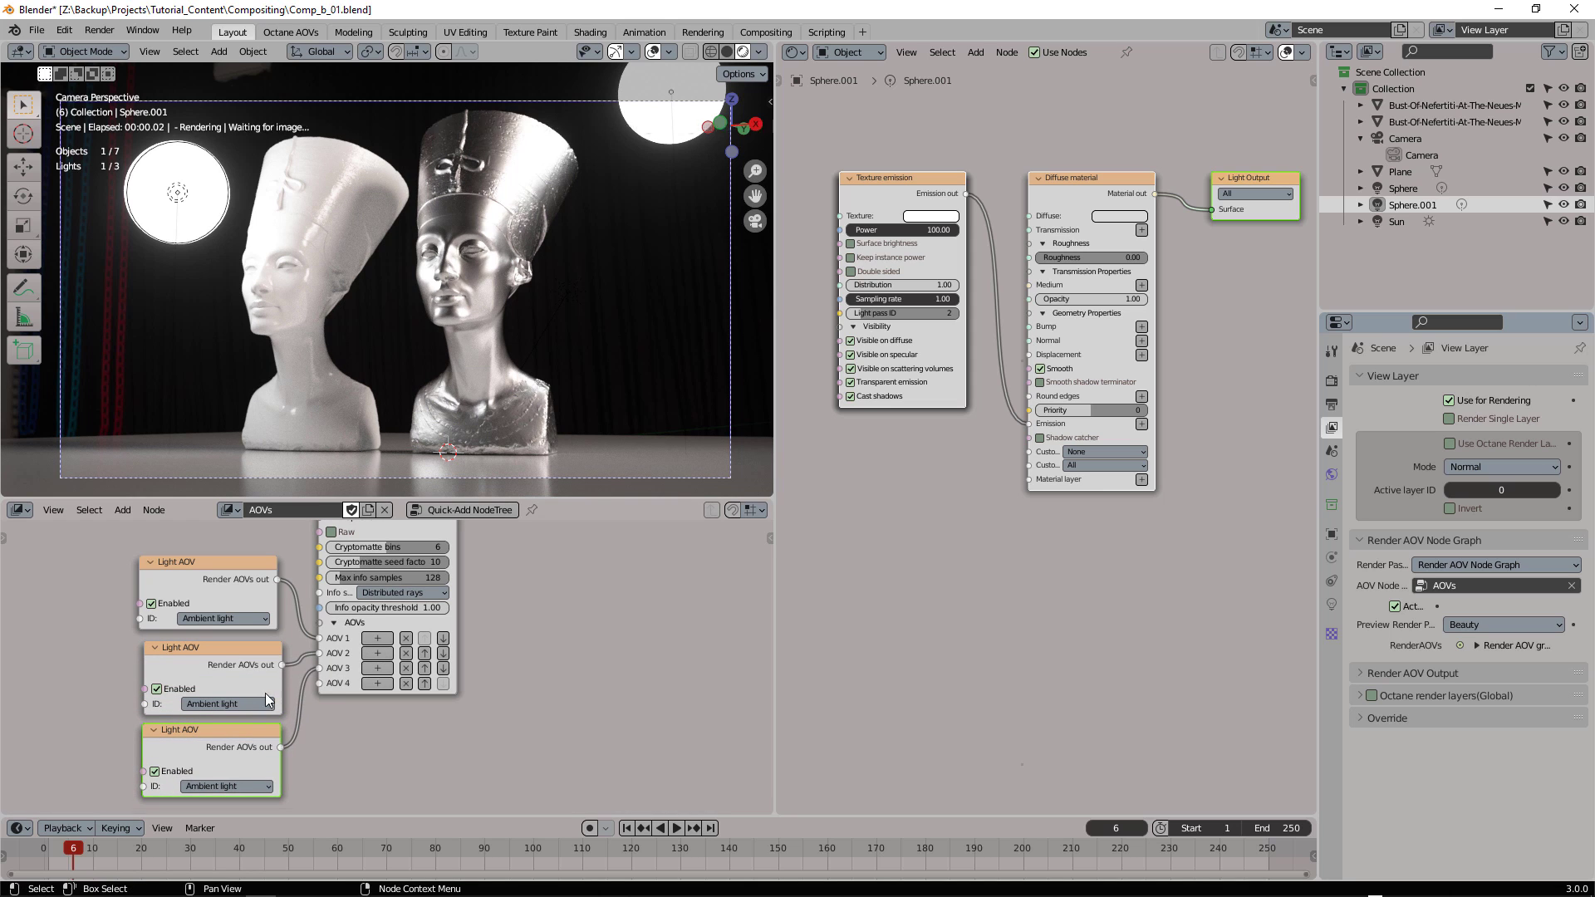
Step: Set the two copies to Light ID 1 and Light ID 2, then save as Comp_b_02.blend
{"action": "left_click", "coordinate": [248, 706]}
{"action": "left_click", "coordinate": [226, 750]}
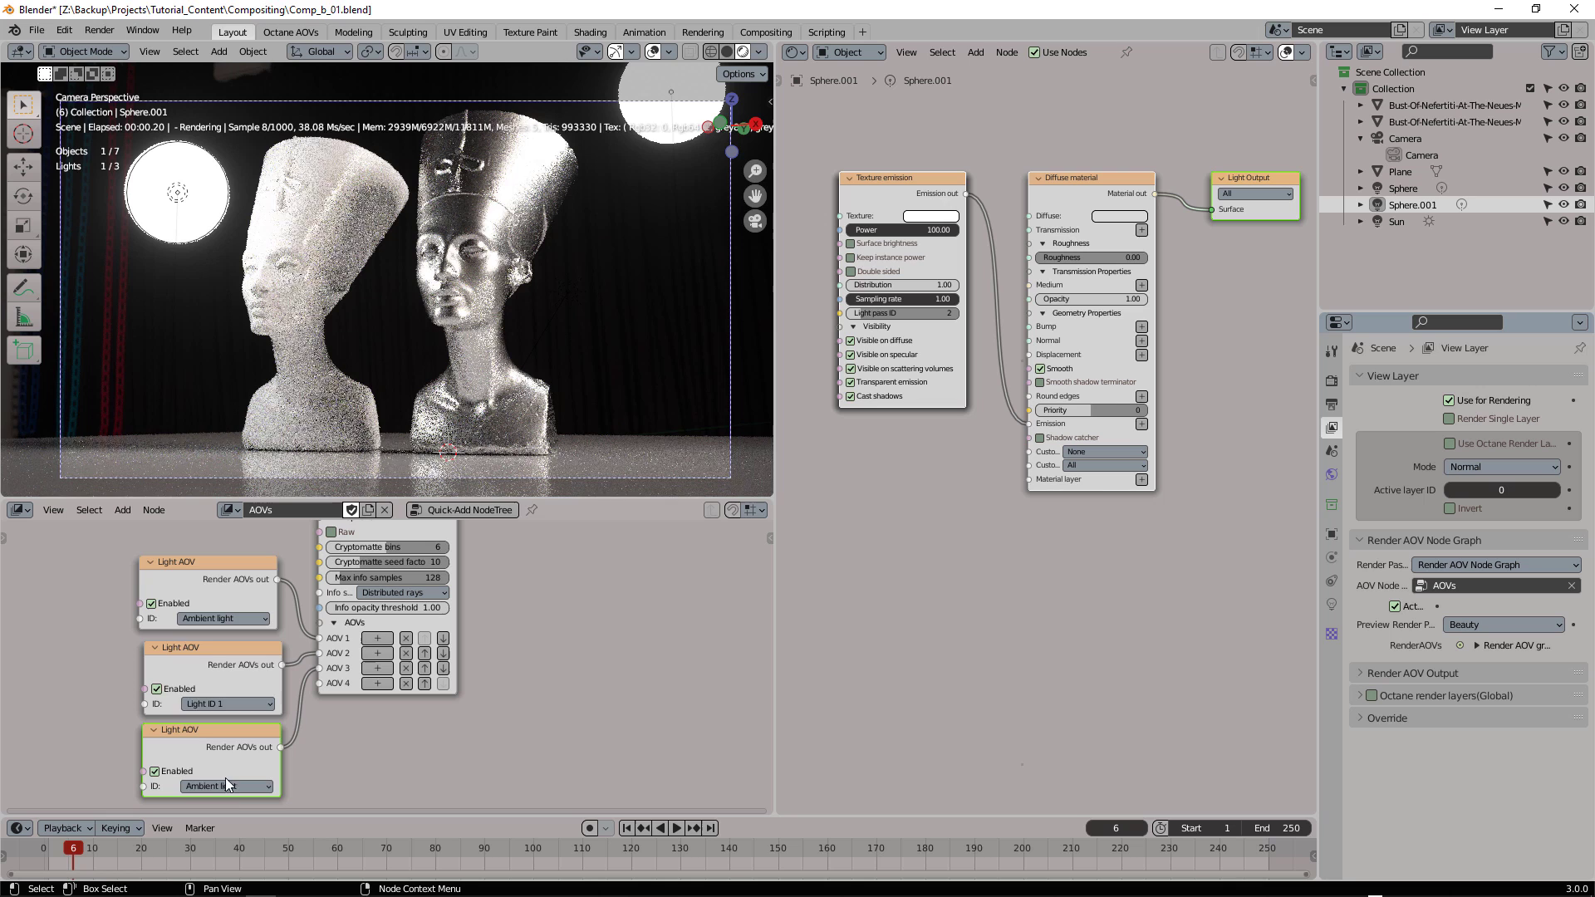
{"action": "left_click", "coordinate": [240, 783]}
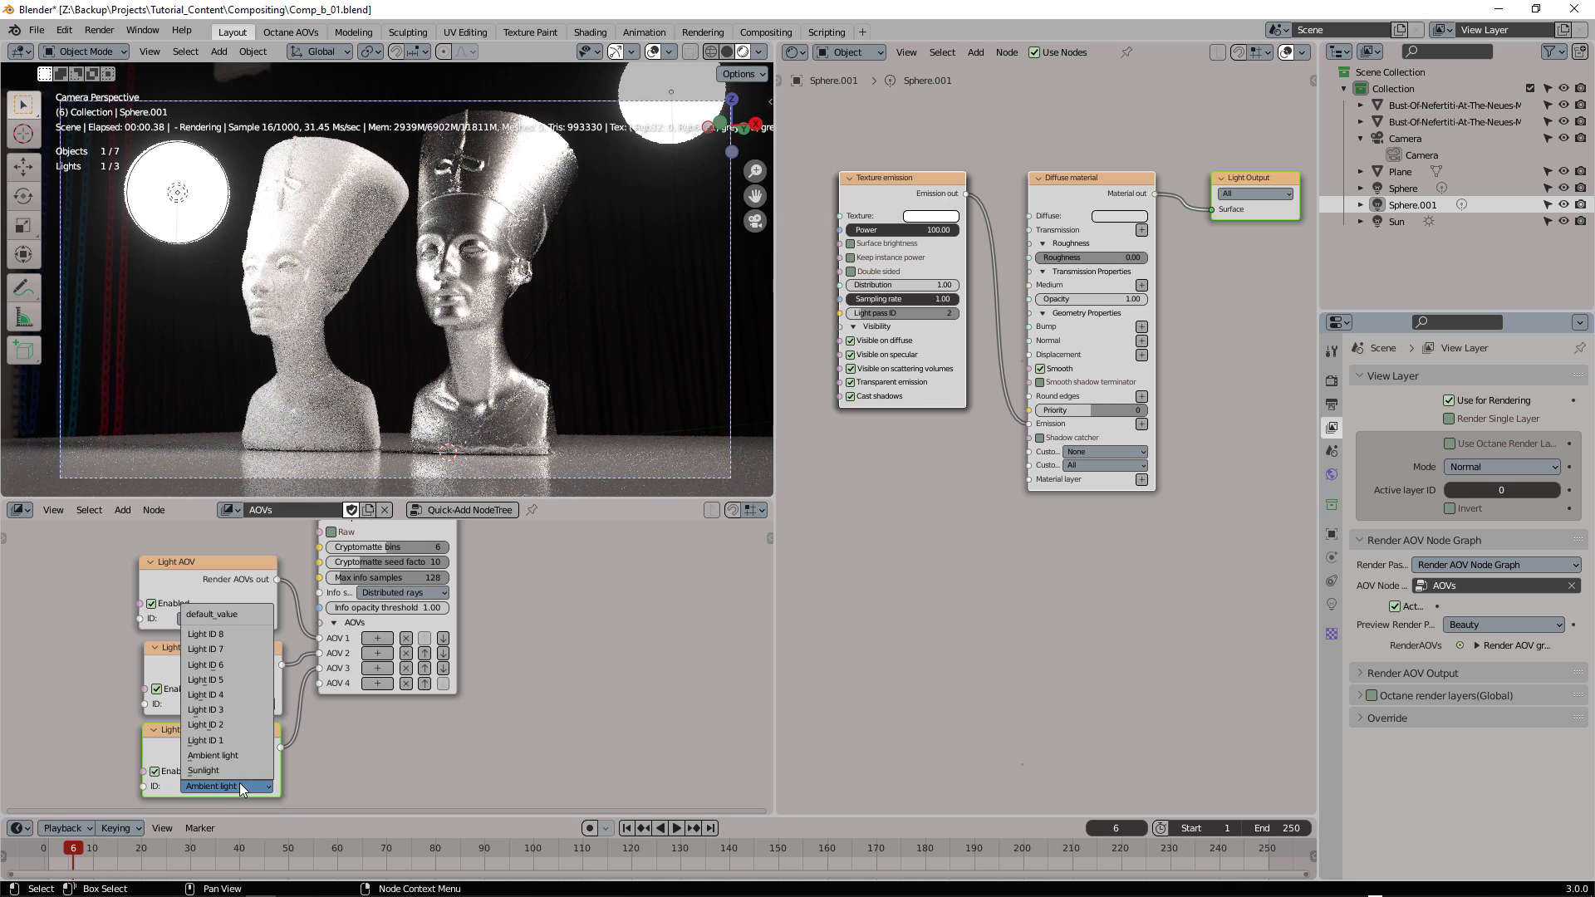
{"action": "left_click", "coordinate": [241, 725]}
{"action": "middle_click_drag", "start_coordinate": [523, 618], "coordinate": [494, 736]}
{"action": "key", "text": "ctrl+alt+s"}
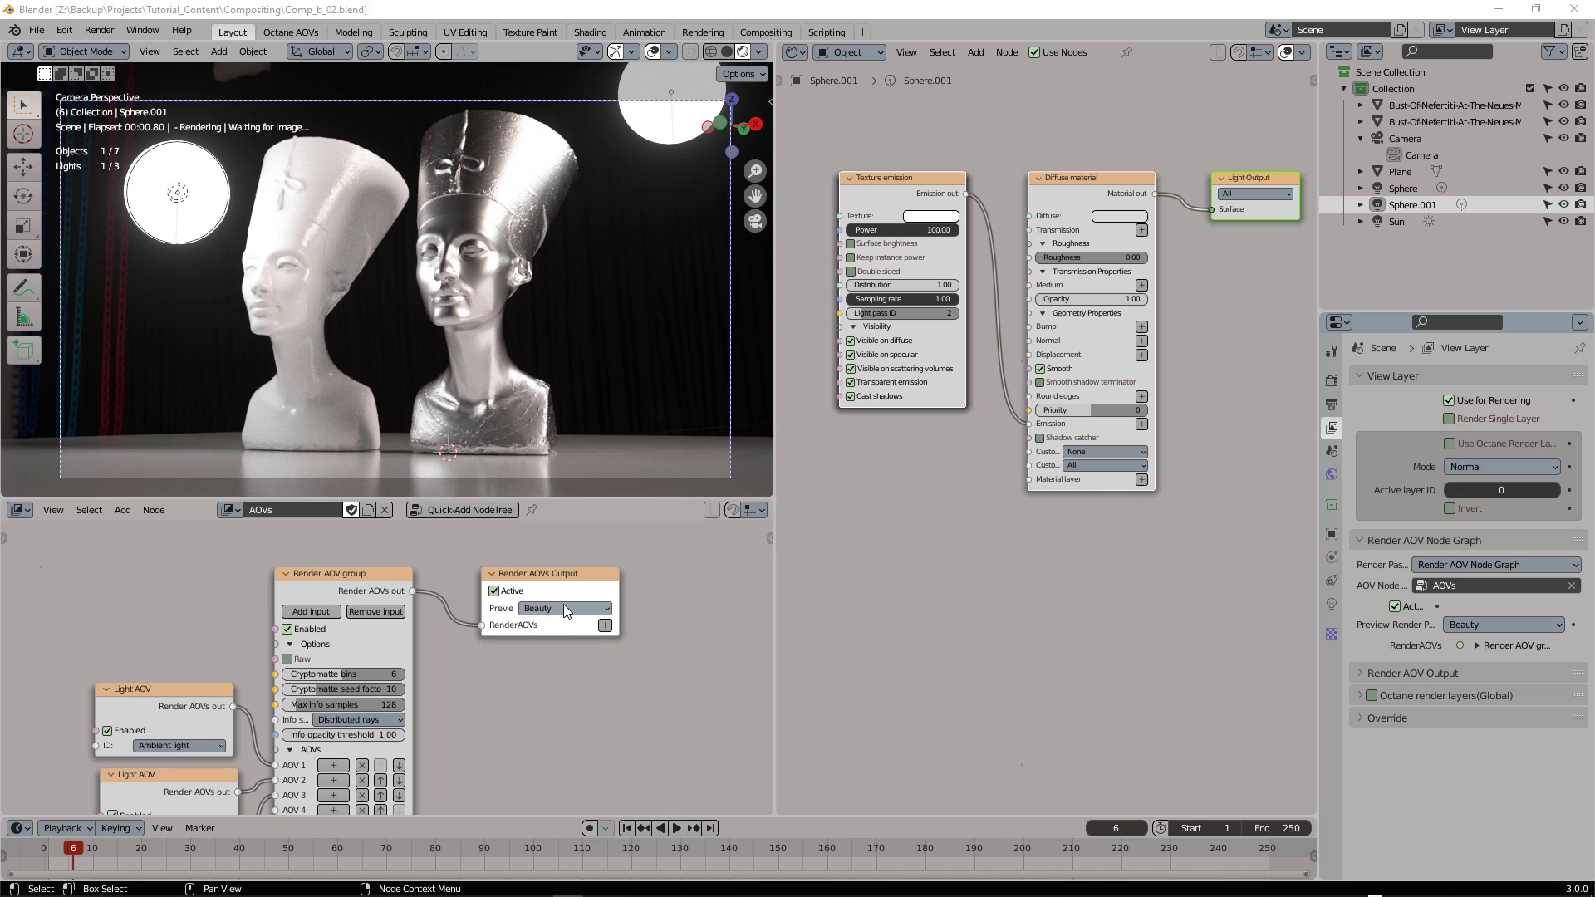
Step: Cycle the output Preview through Ambient light, Light ID 1, Light ID 2, back to Beauty; save Comp_b_03
{"action": "left_click", "coordinate": [563, 609]}
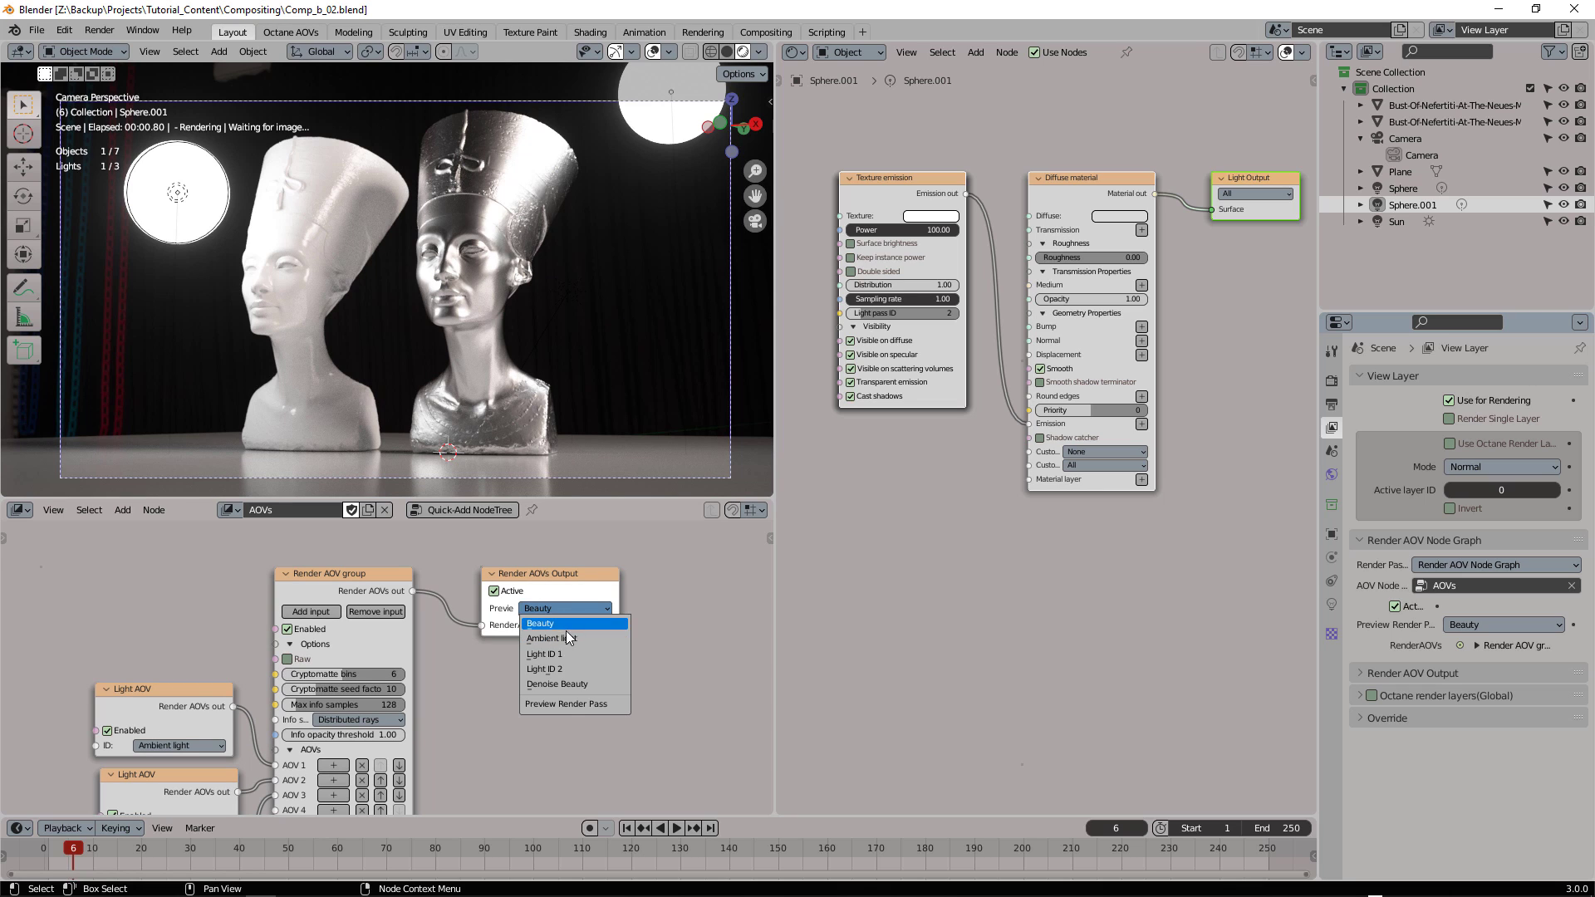
{"action": "left_click", "coordinate": [563, 636]}
{"action": "left_click", "coordinate": [549, 610]}
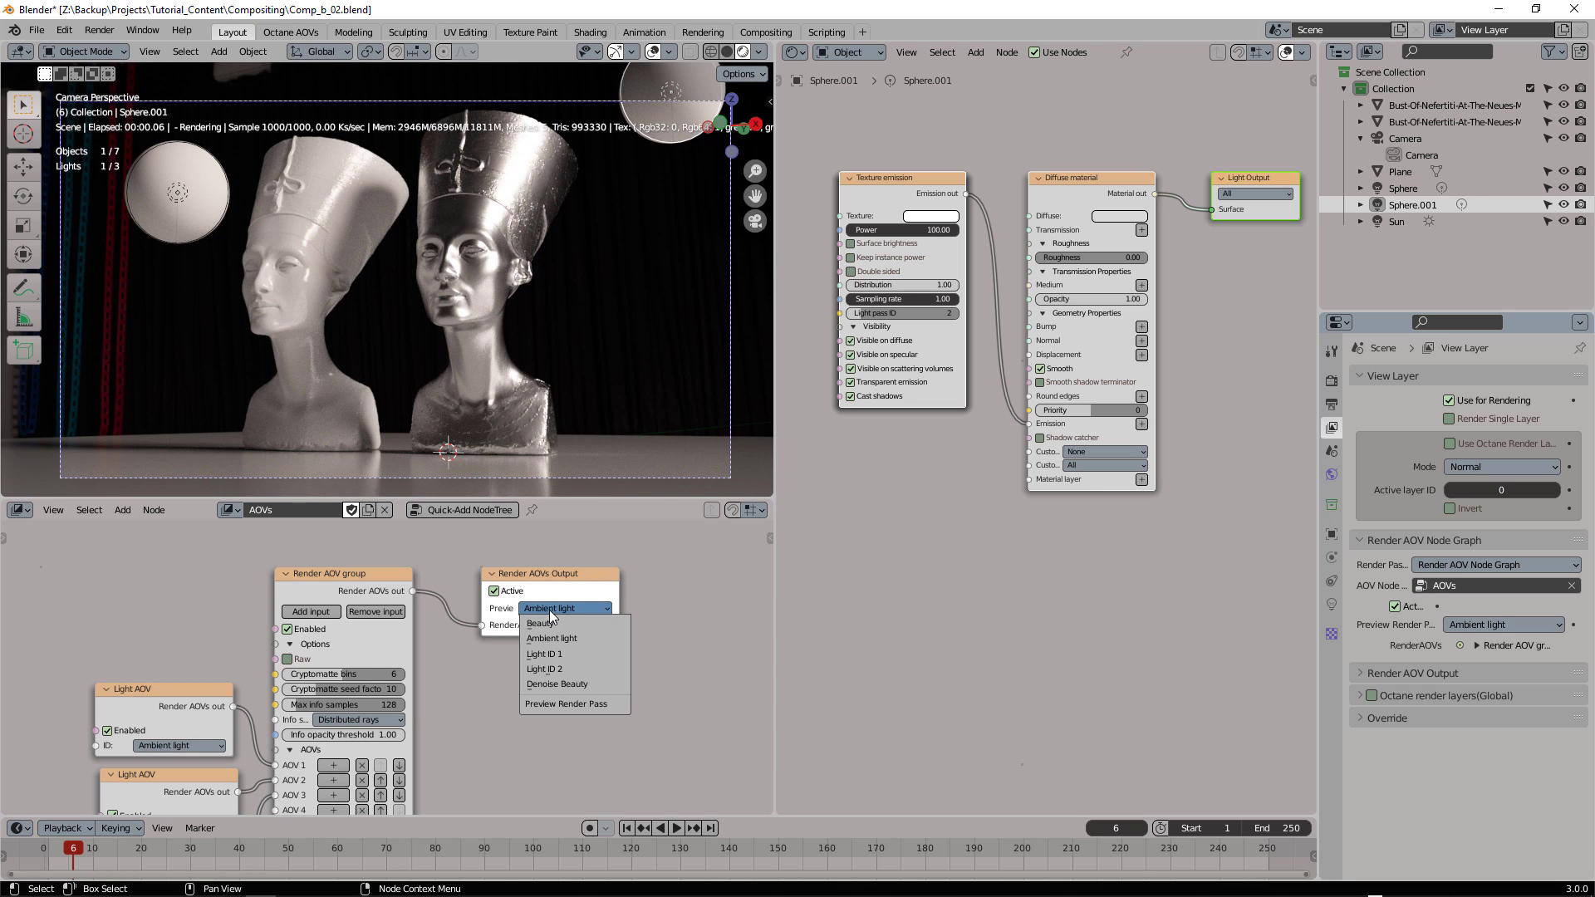
{"action": "left_click", "coordinate": [563, 655]}
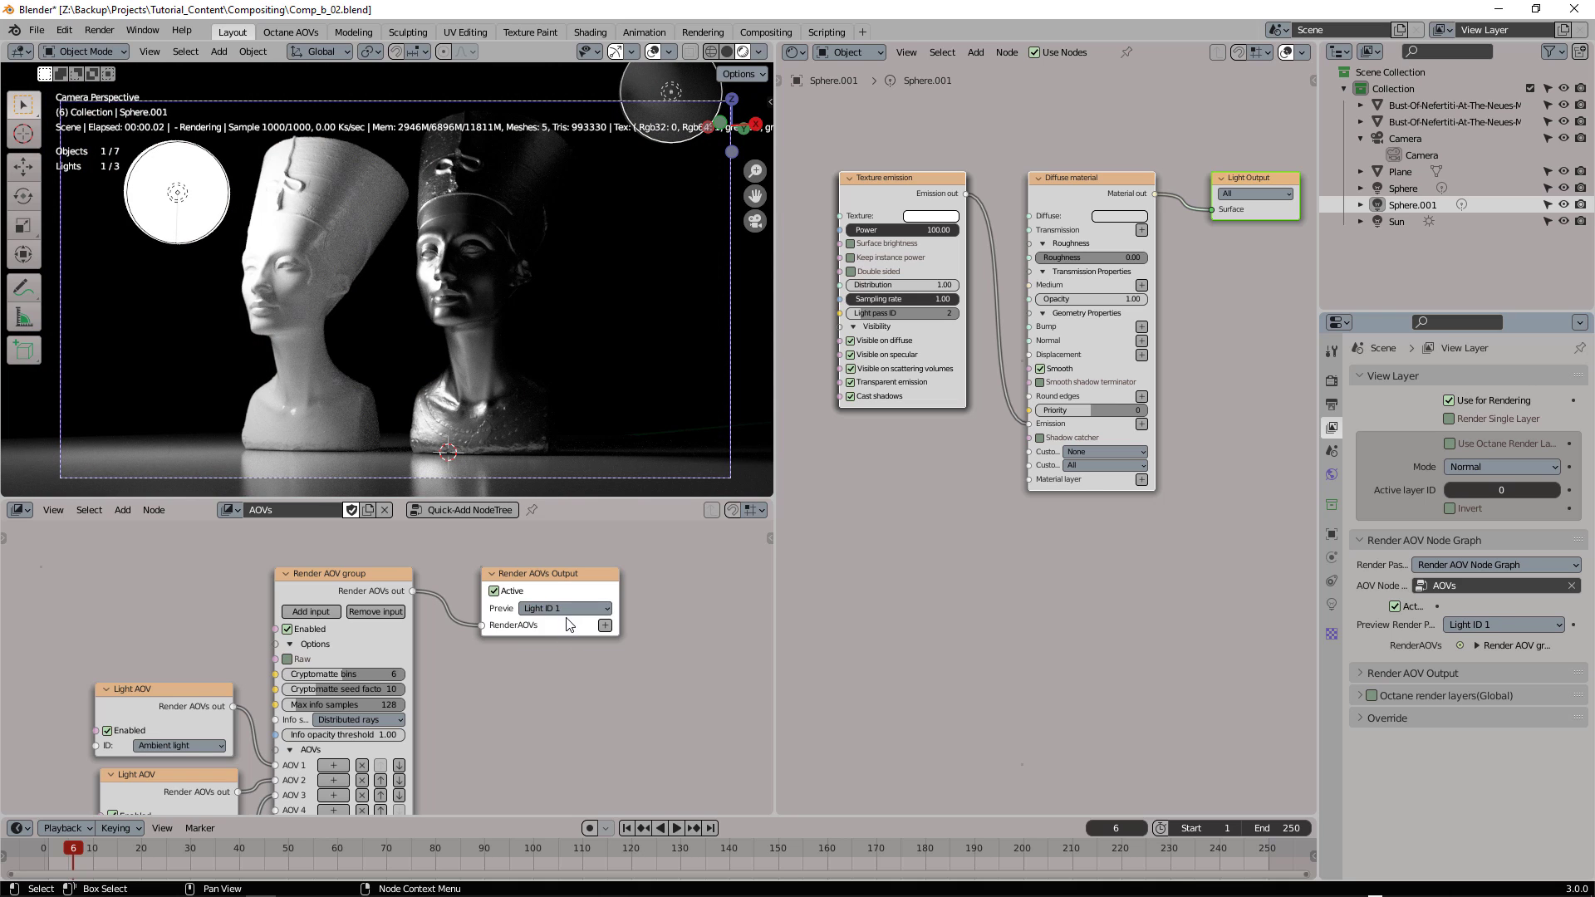
{"action": "left_click", "coordinate": [564, 609]}
{"action": "left_click", "coordinate": [559, 669]}
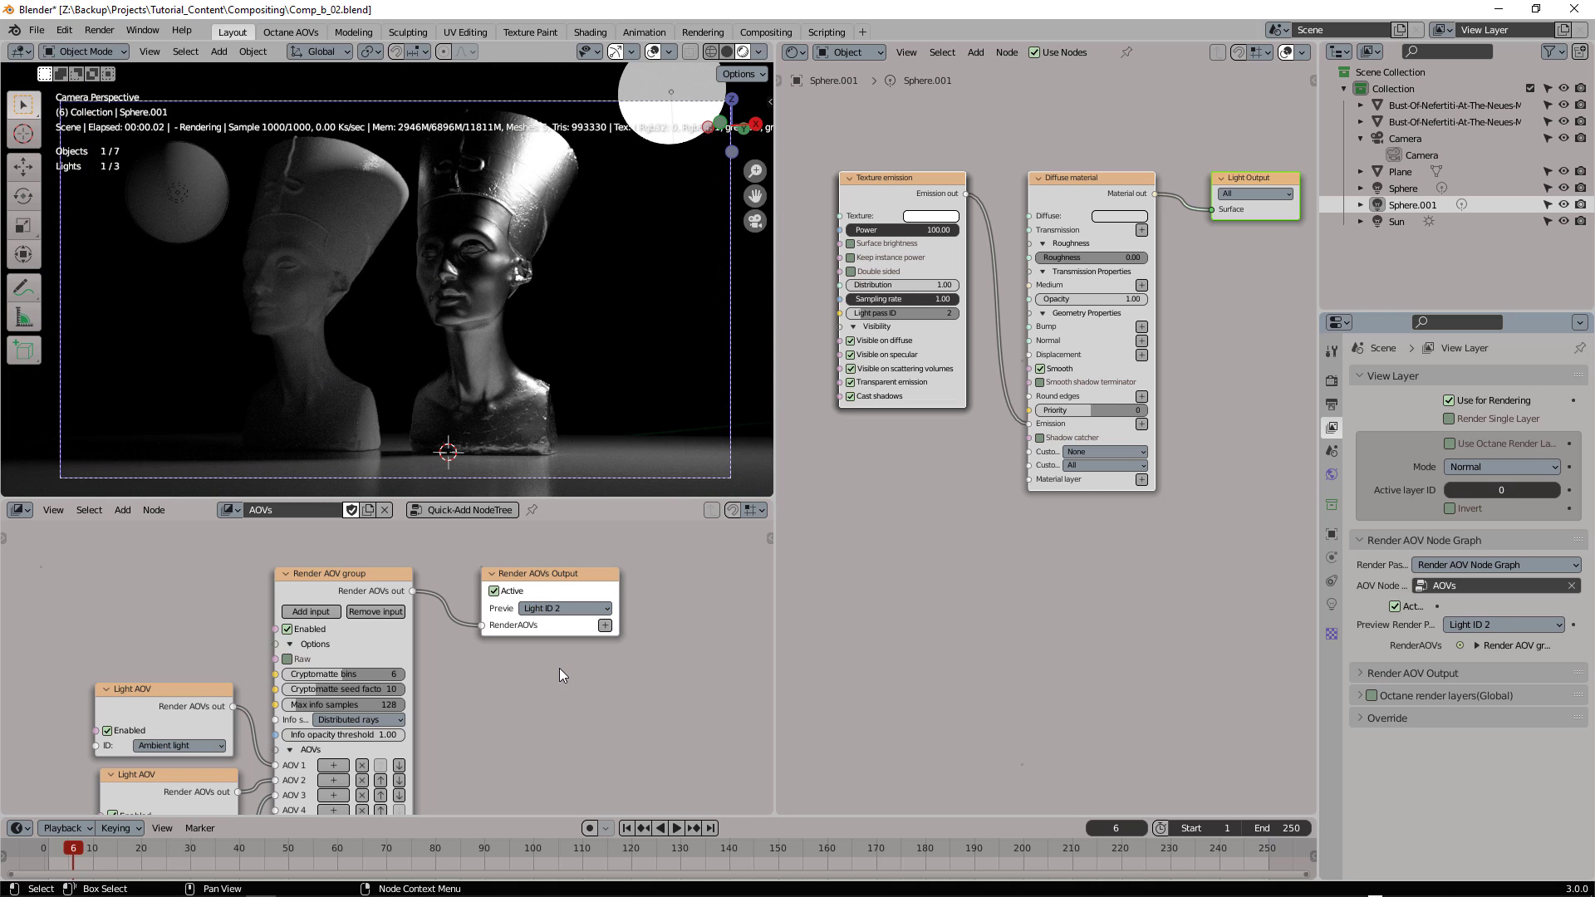
{"action": "left_click", "coordinate": [575, 610]}
{"action": "left_click", "coordinate": [578, 624]}
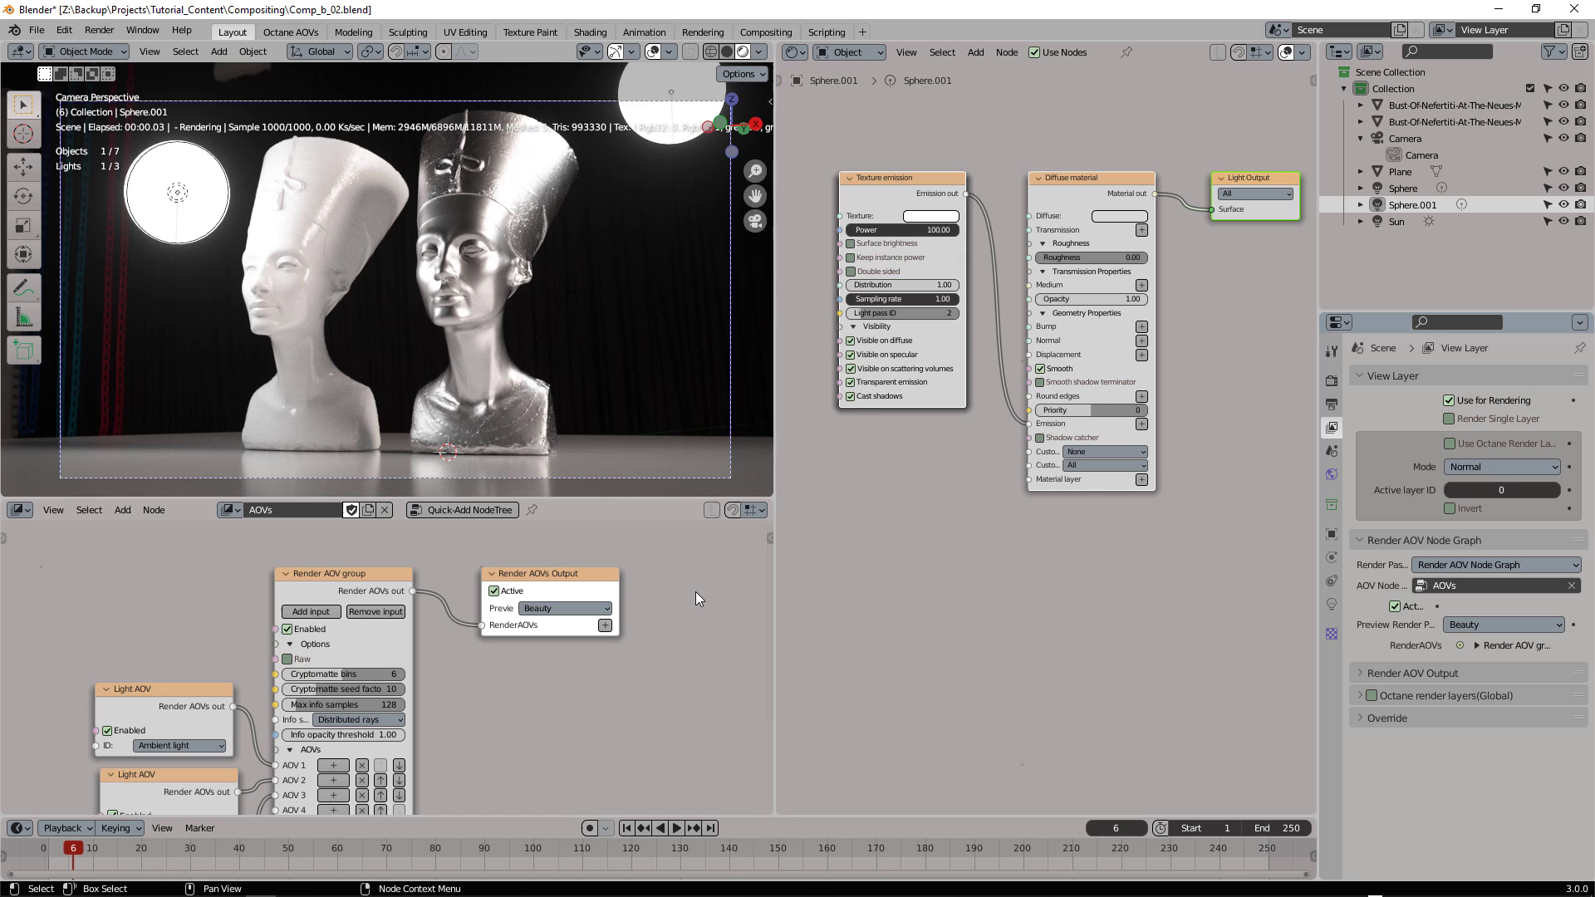
{"action": "key", "text": "ctrl+alt+s"}
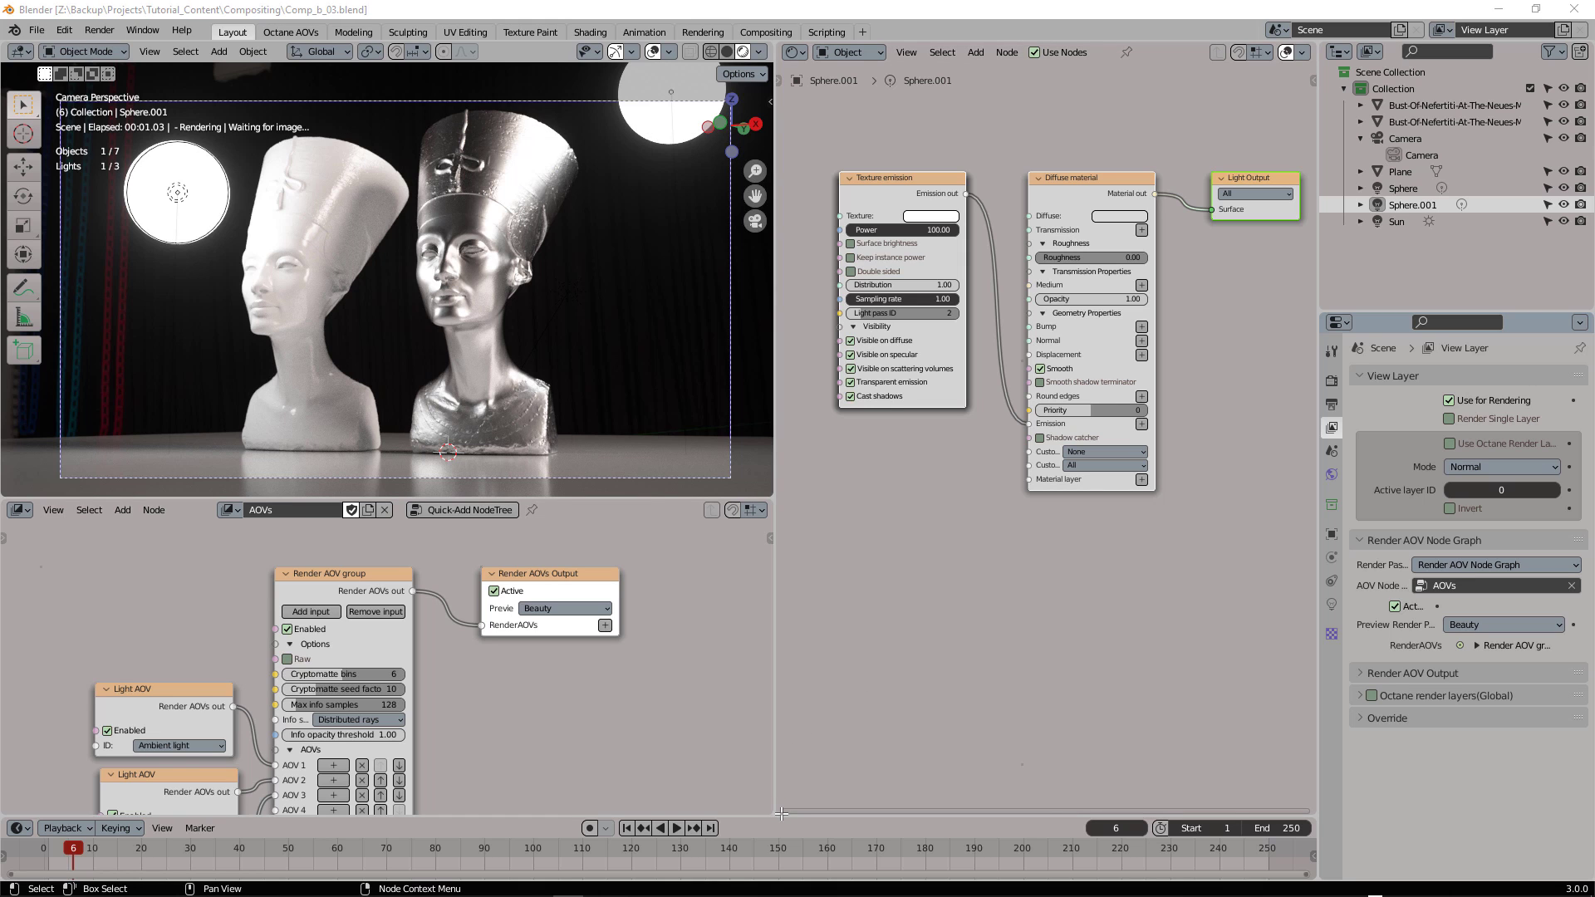
Step: Split the right node editor, make the lower half Octane Composite, and quick-add the Comp tree
{"action": "left_click_drag", "start_coordinate": [781, 813], "coordinate": [796, 392]}
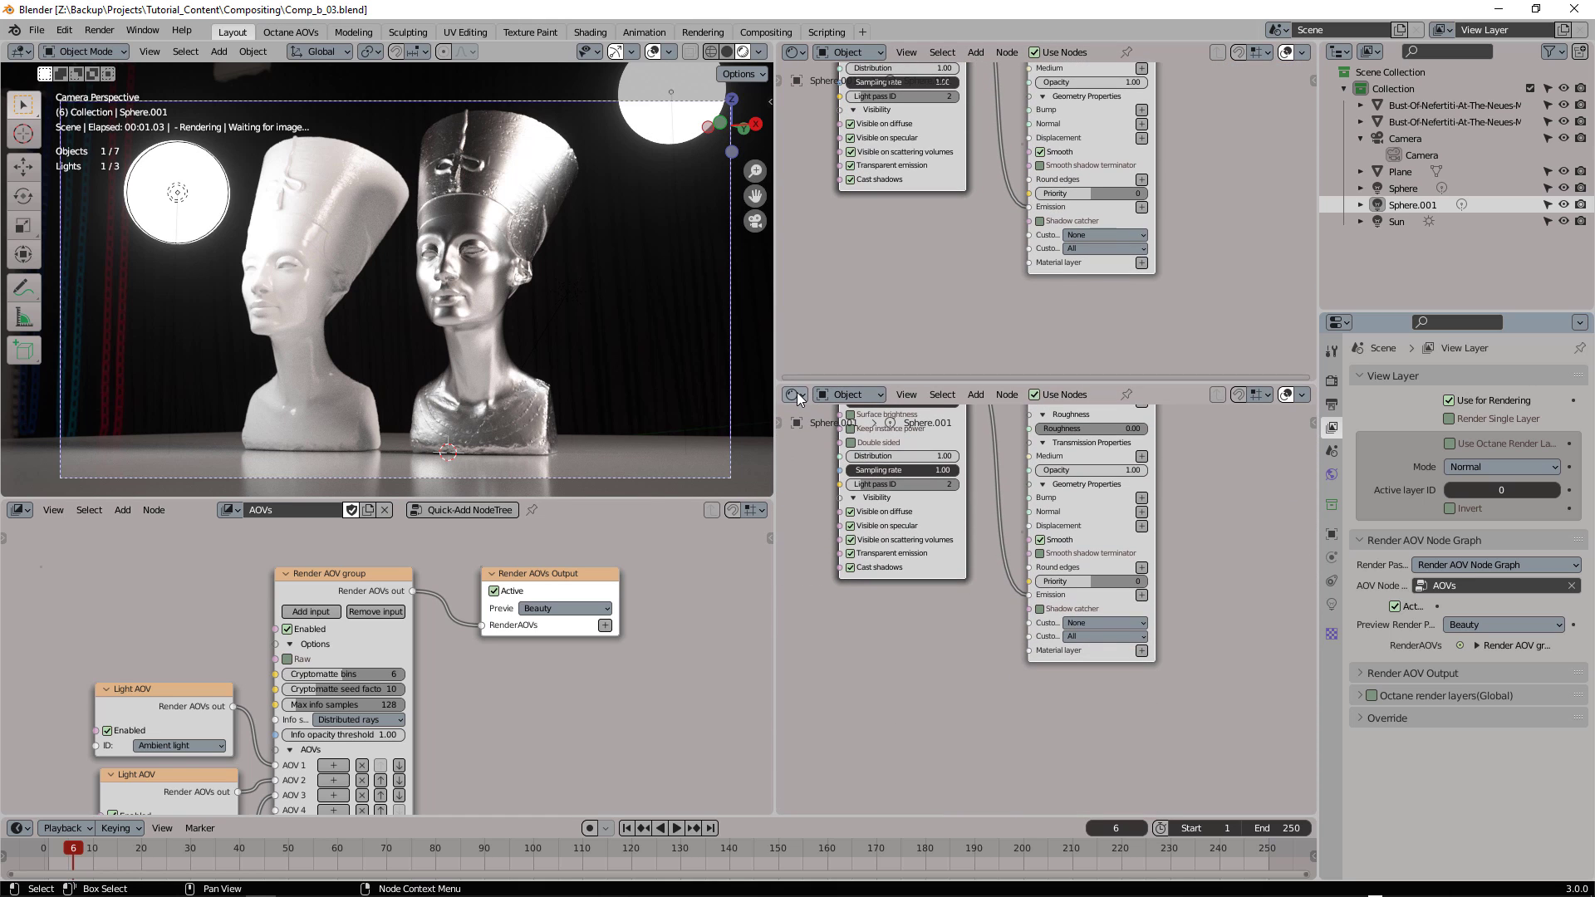
{"action": "left_click", "coordinate": [796, 393]}
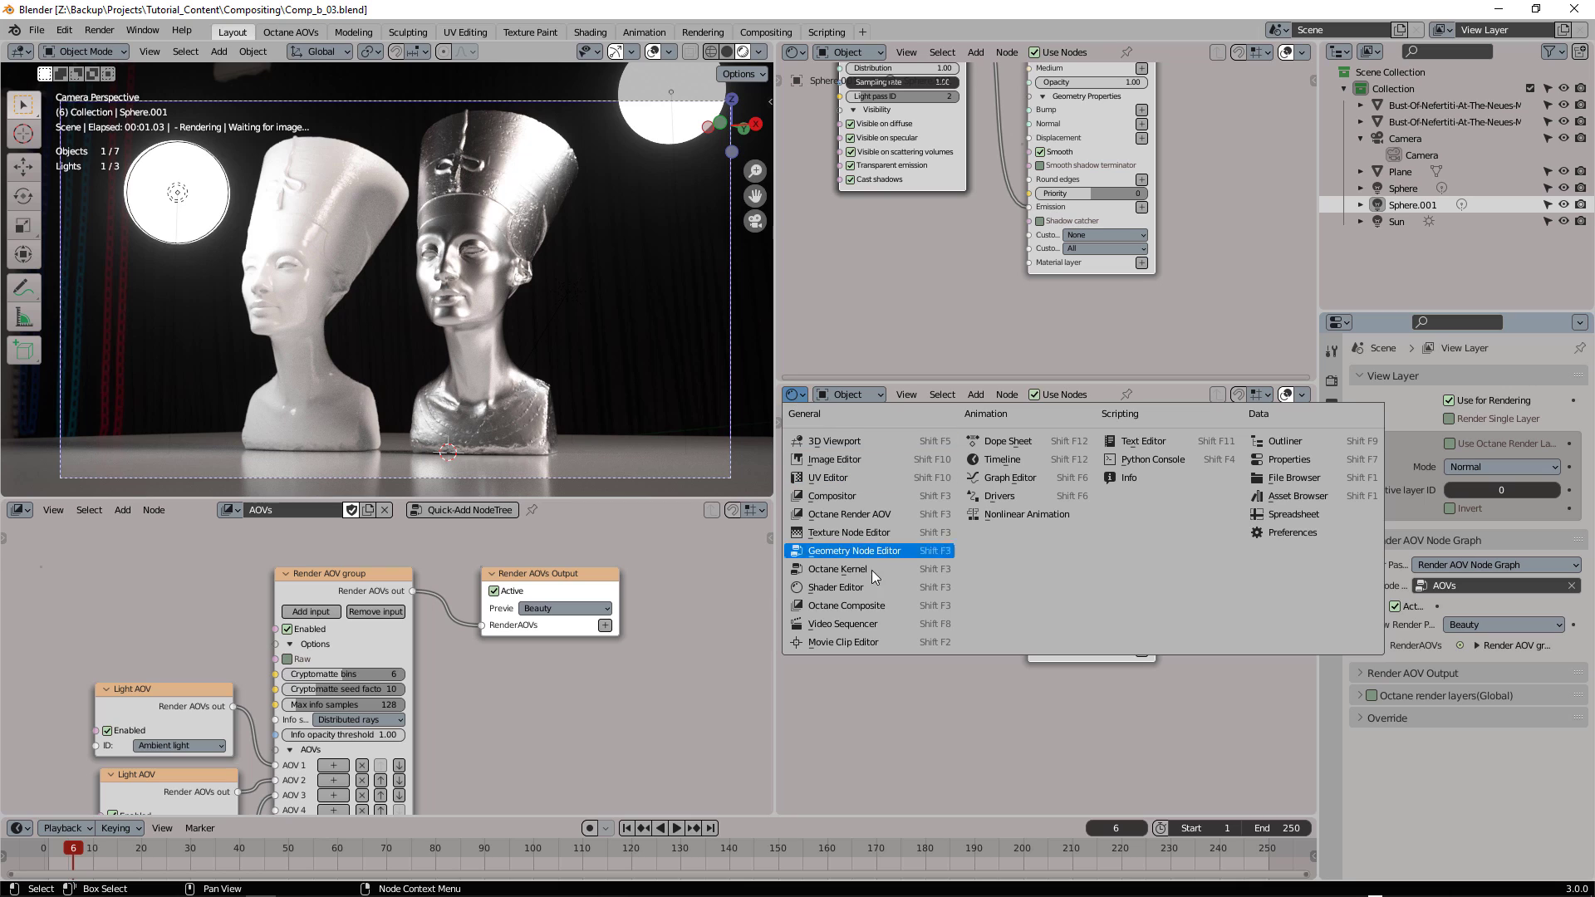
{"action": "left_click", "coordinate": [836, 613]}
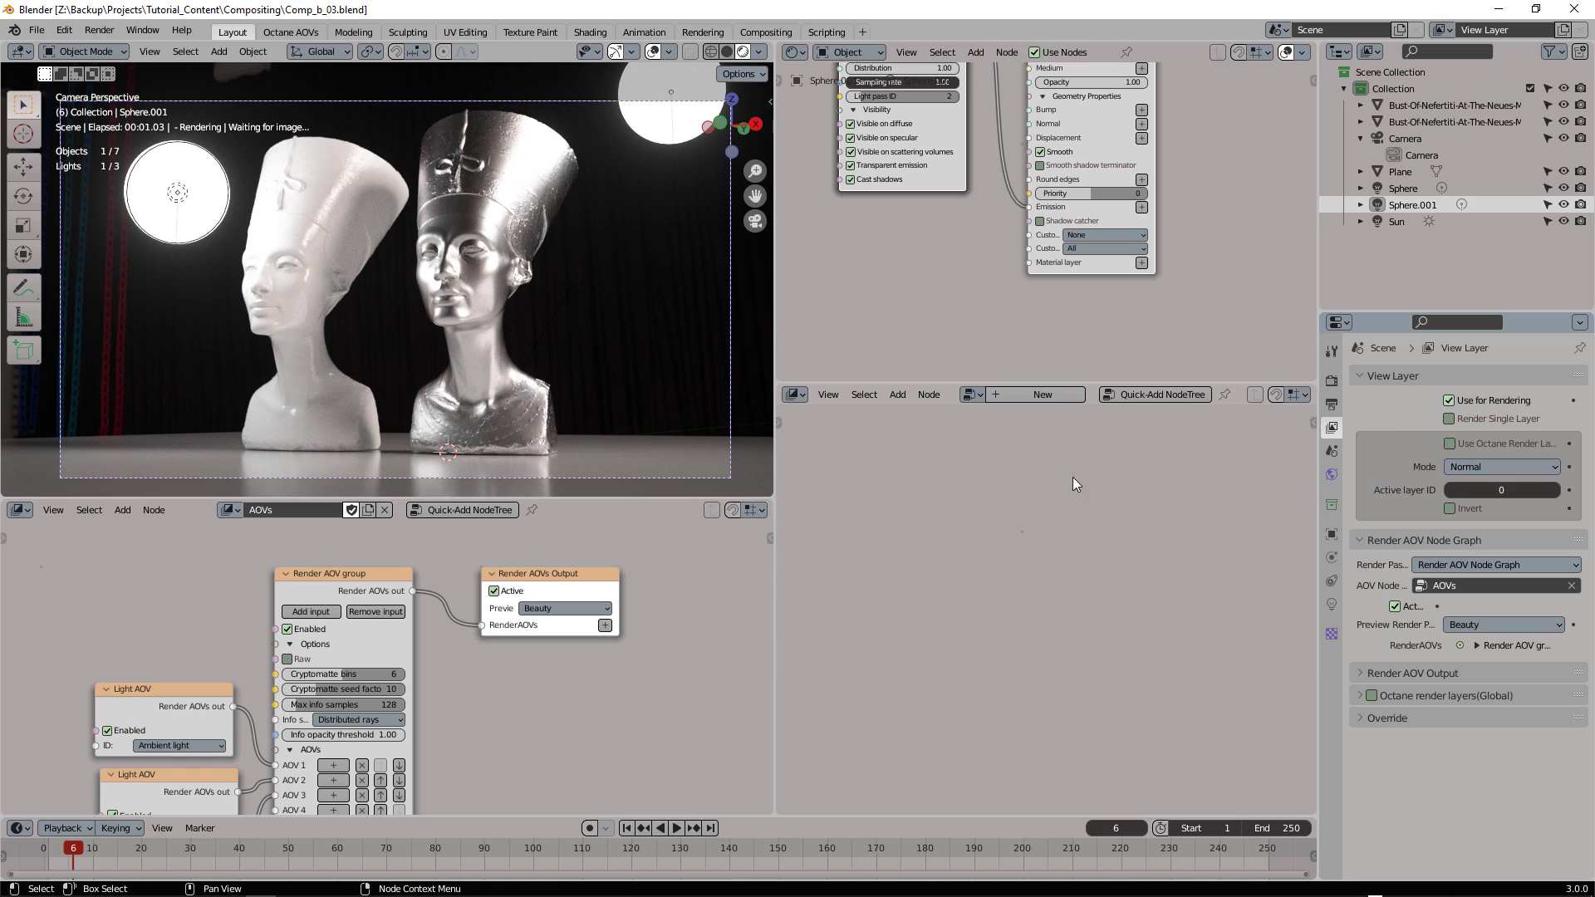
{"action": "left_click", "coordinate": [1150, 397]}
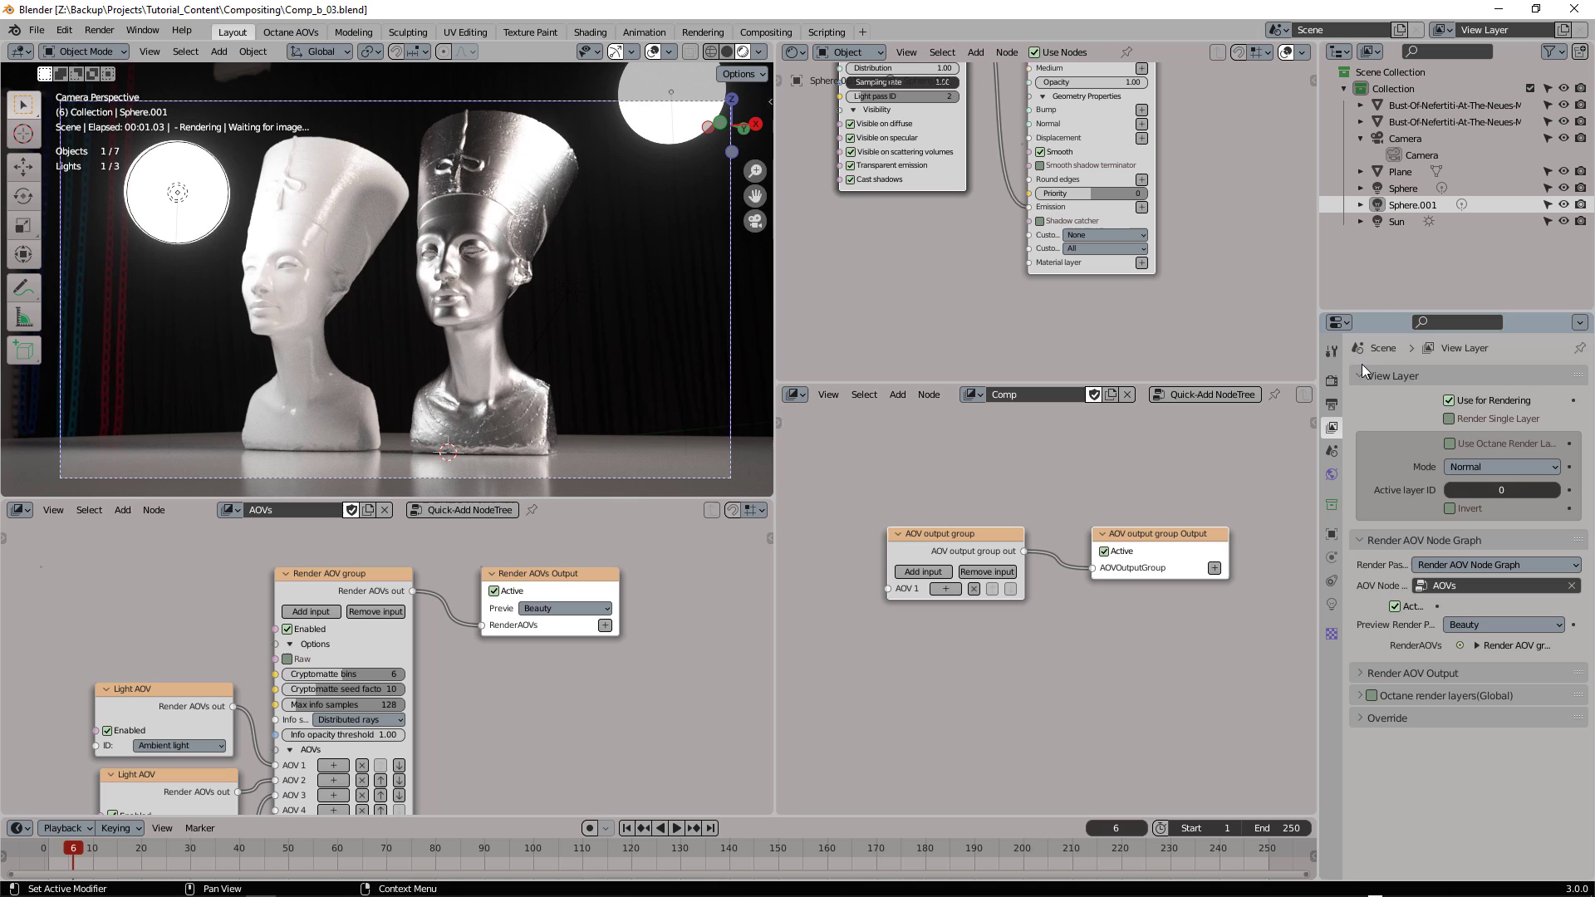
Step: Choose Comp in the view layer's Render AOV Output field and save as Comp_b_04.blend
{"action": "left_click", "coordinate": [1362, 674]}
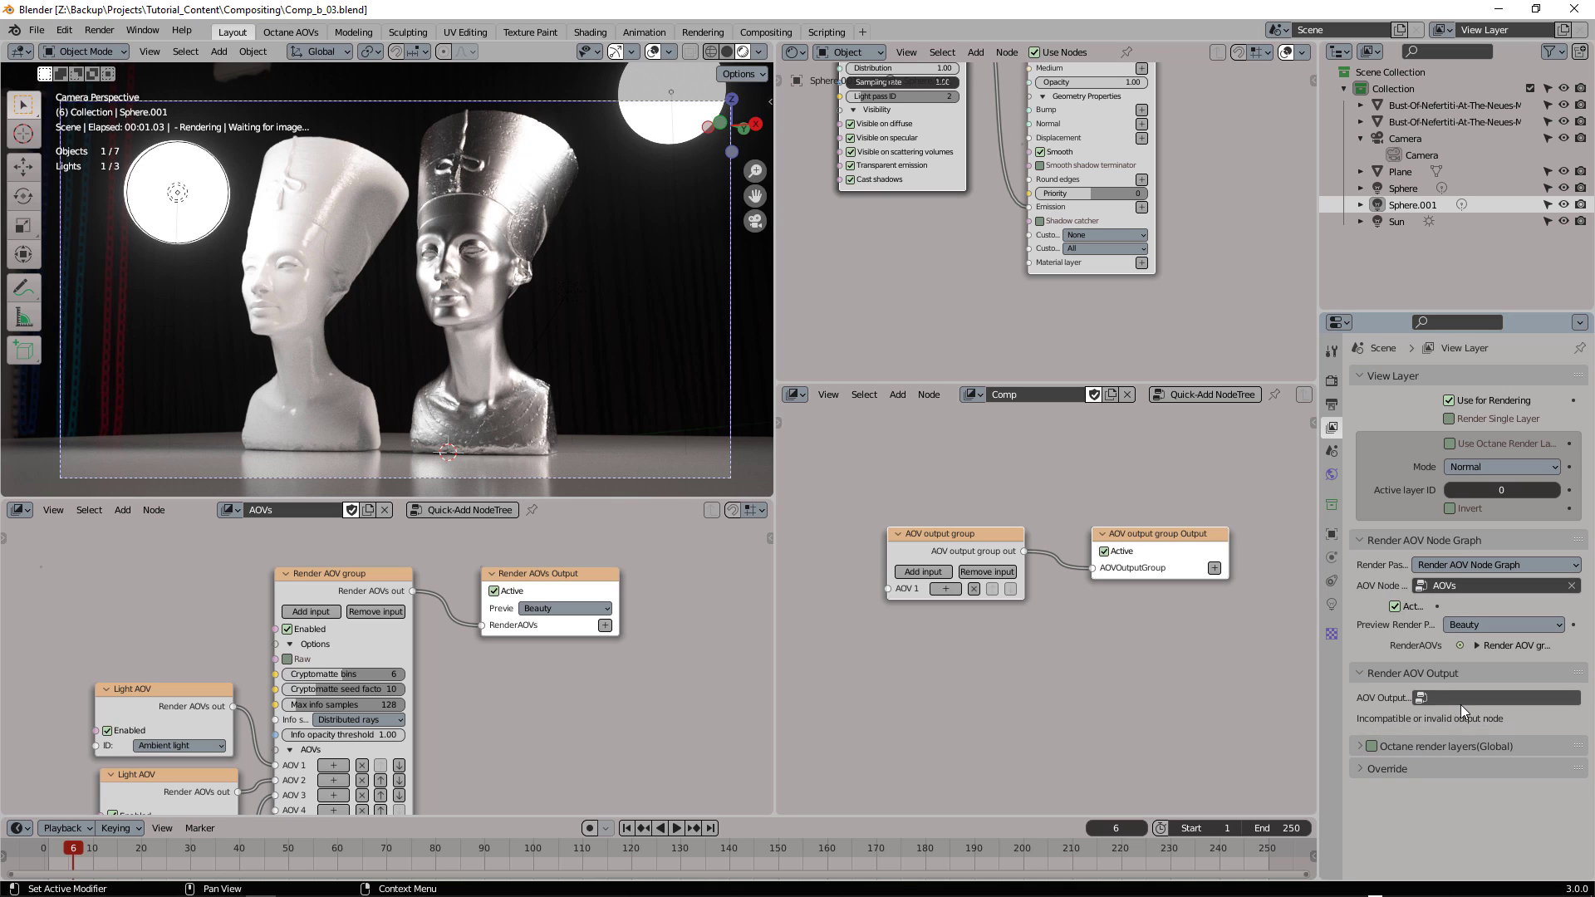
{"action": "left_click", "coordinate": [1414, 698]}
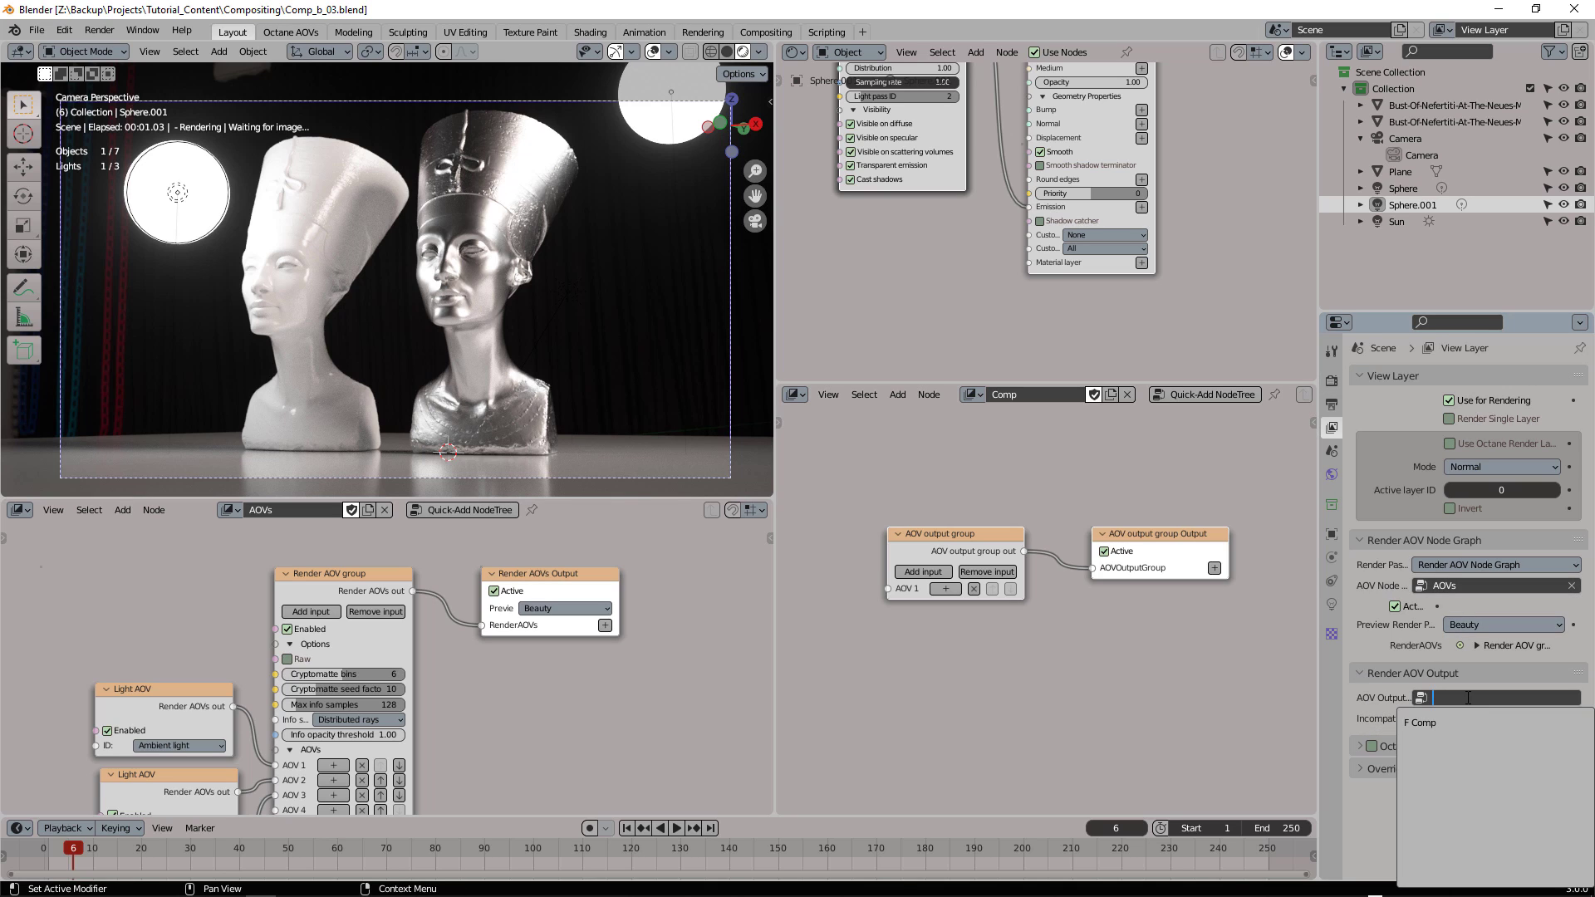
{"action": "left_click", "coordinate": [1431, 722]}
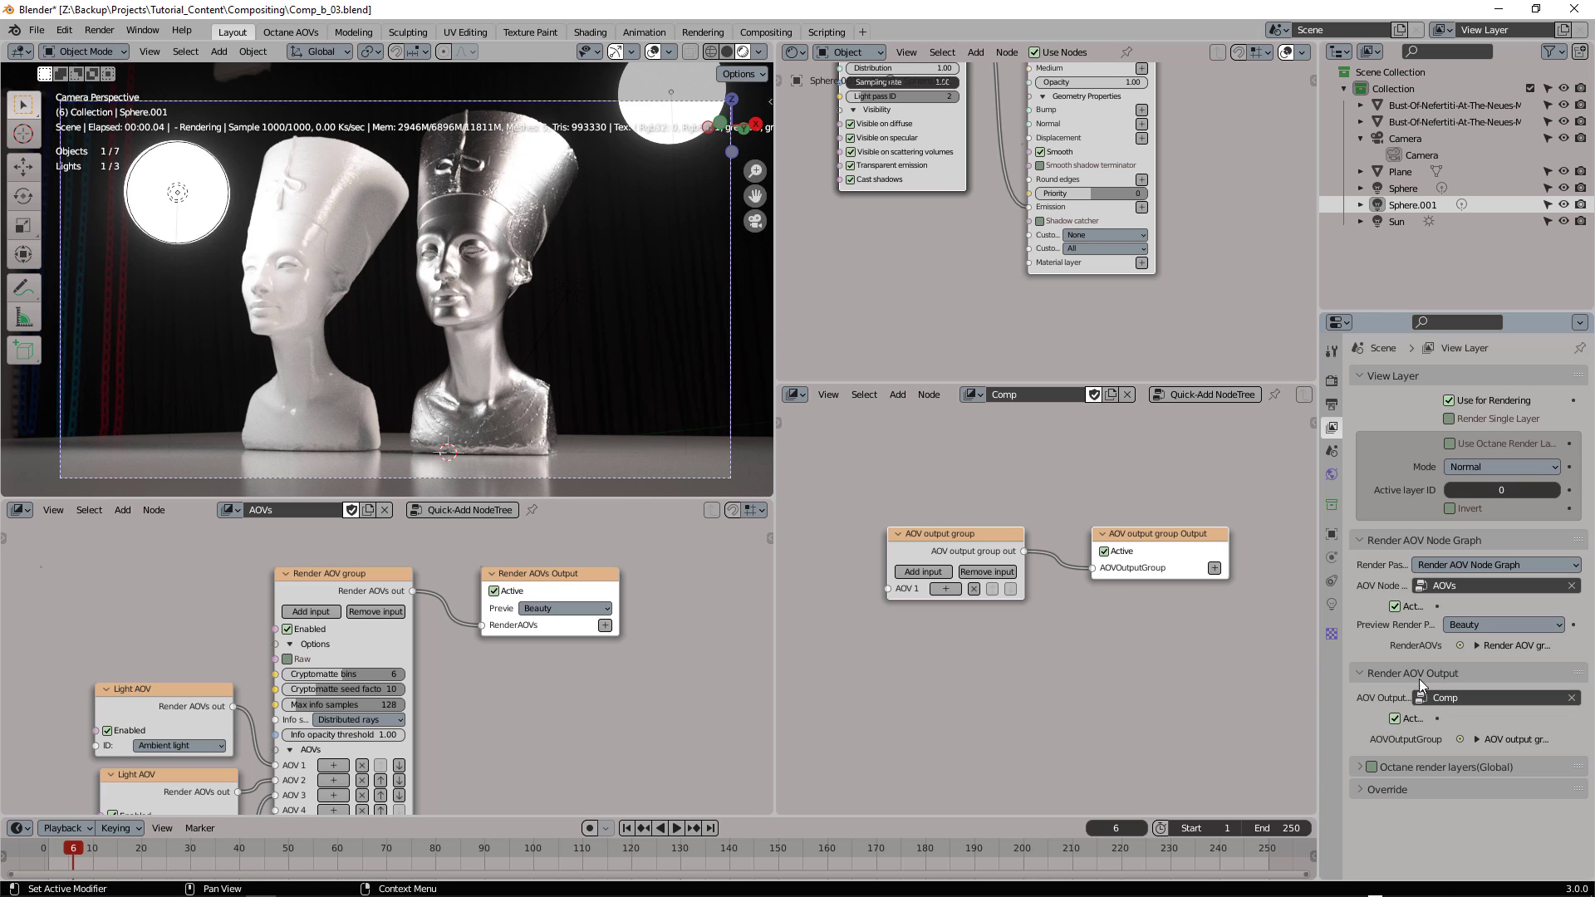
{"action": "scroll", "coordinate": [1095, 671], "scroll_direction": "down", "scroll_amount": 2, "text": "shift"}
{"action": "key", "text": "ctrl+alt+s"}
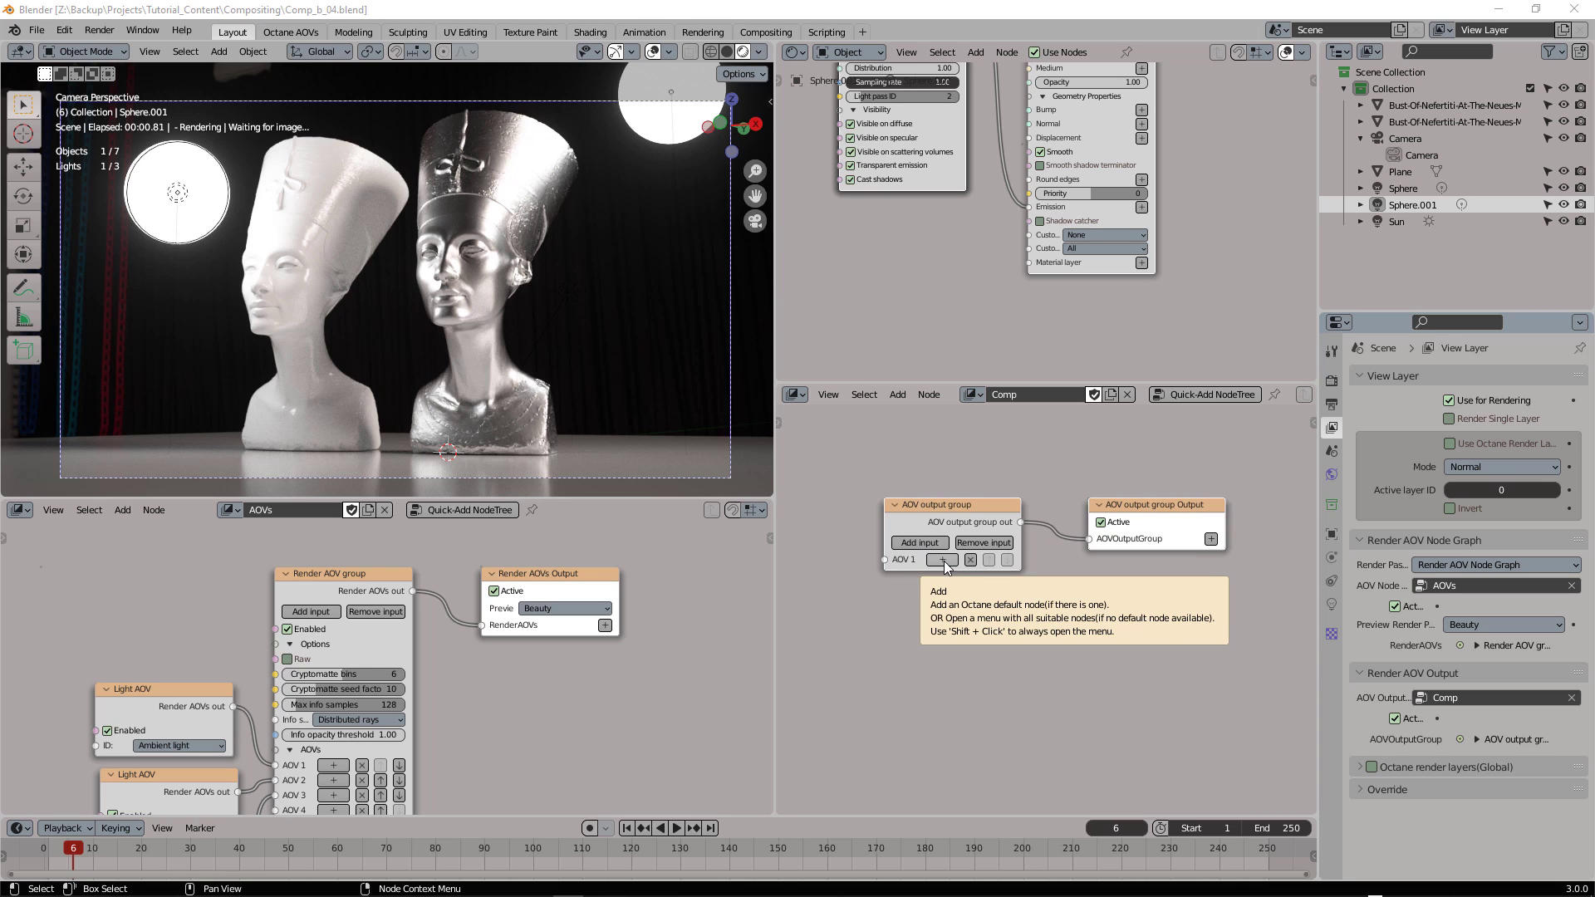
Step: Add a Light mixer AOV output node feeding the Comp group's AOV 1
{"action": "left_click", "coordinate": [943, 561]}
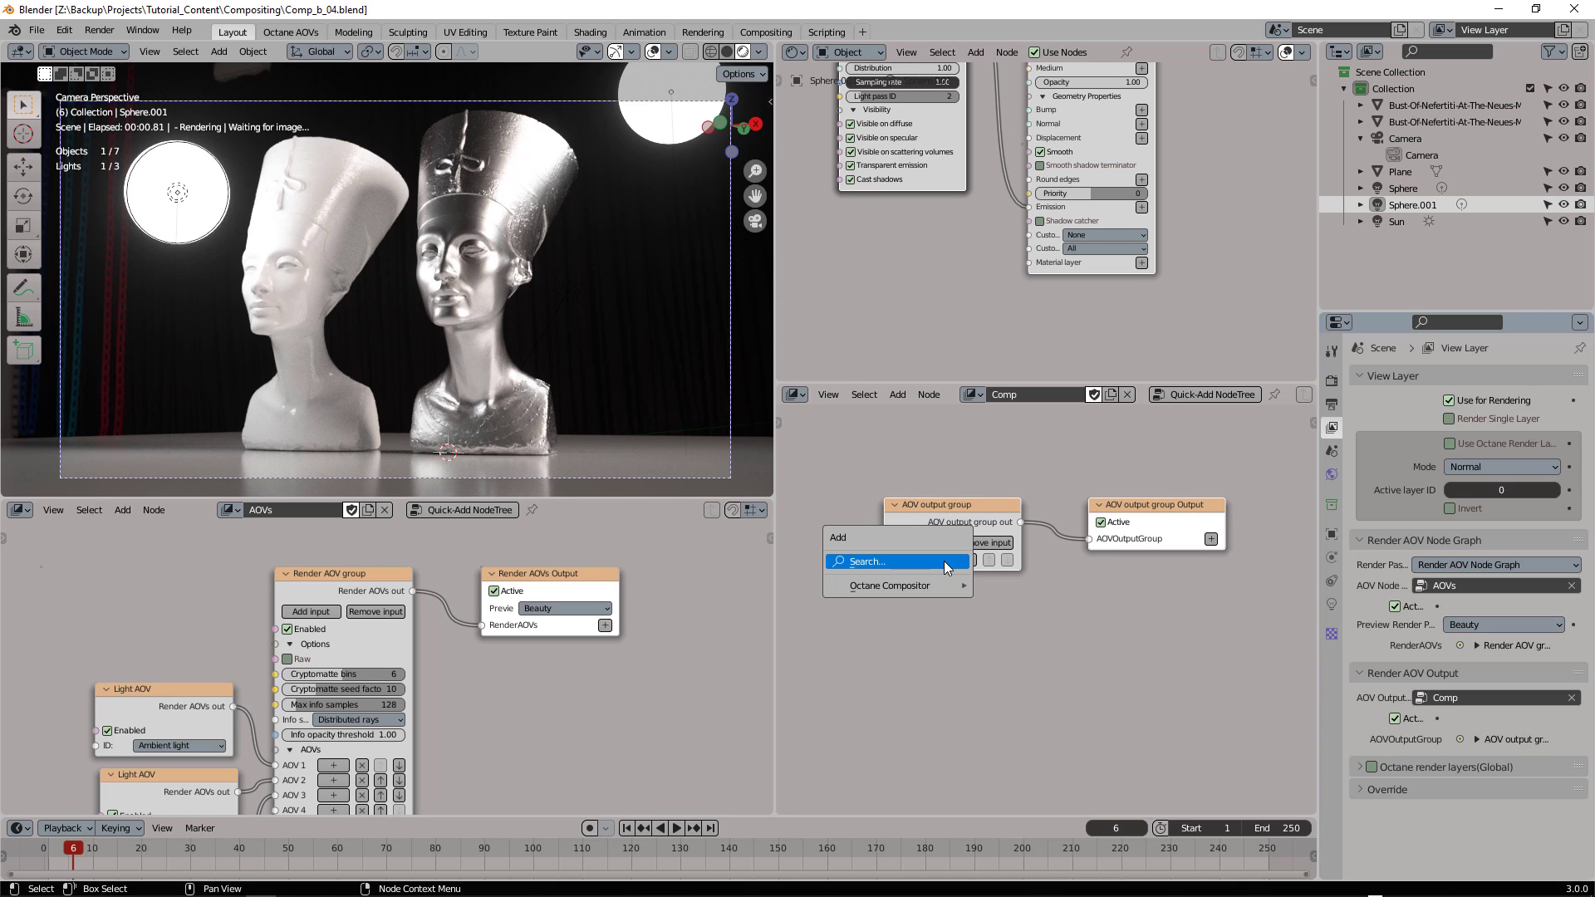
{"action": "left_click", "coordinate": [892, 565]}
{"action": "type", "text": "lig"}
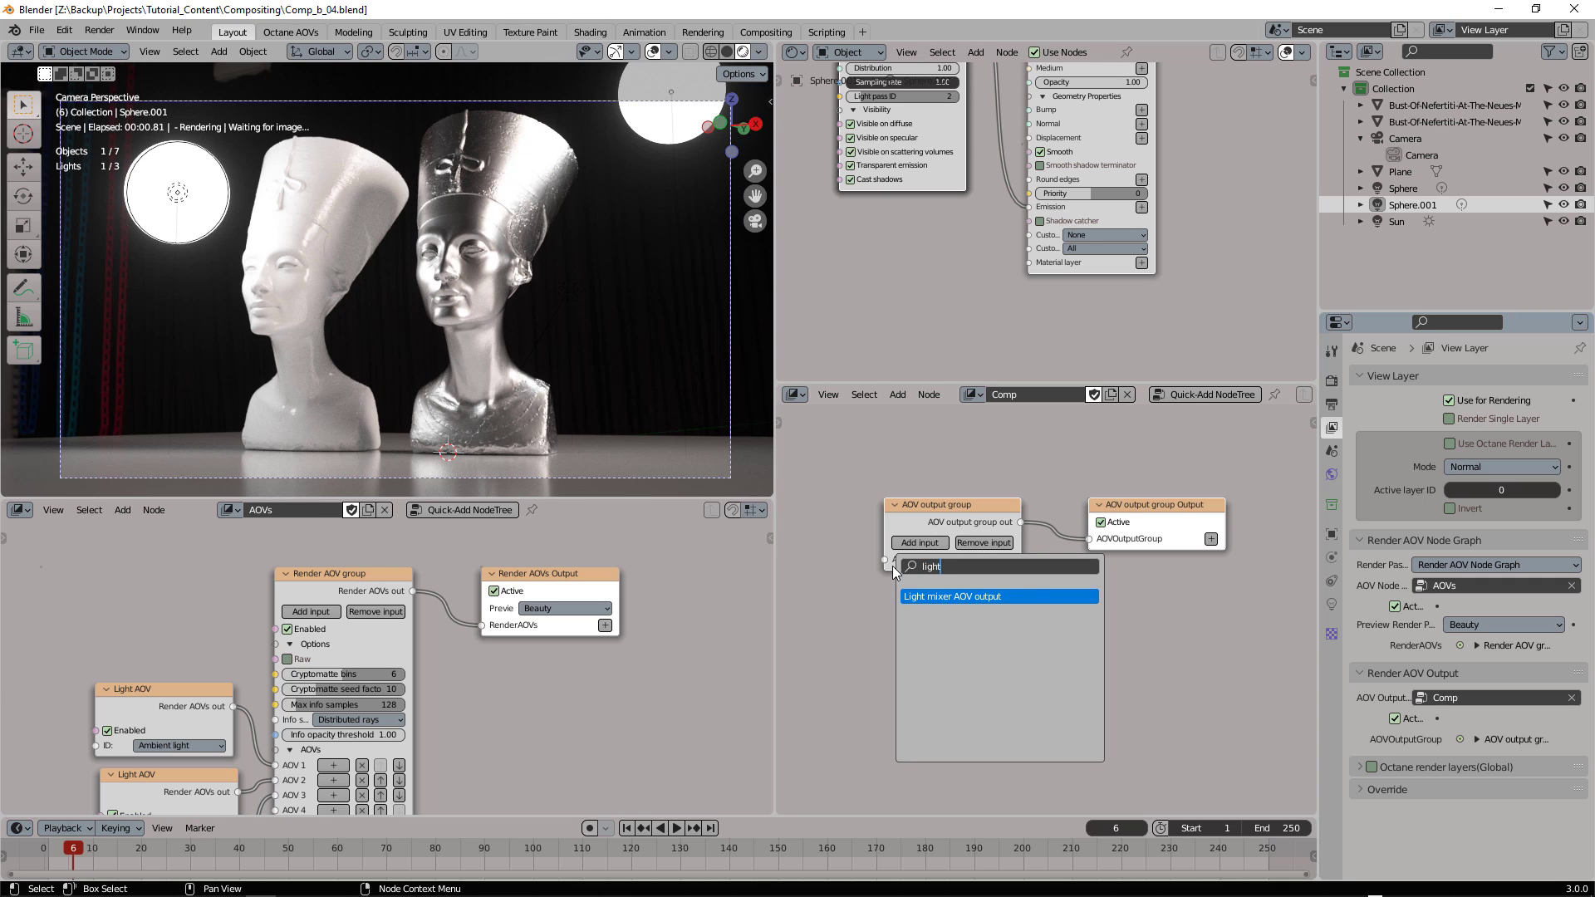
{"action": "type", "text": "ht"}
{"action": "left_click", "coordinate": [956, 596]}
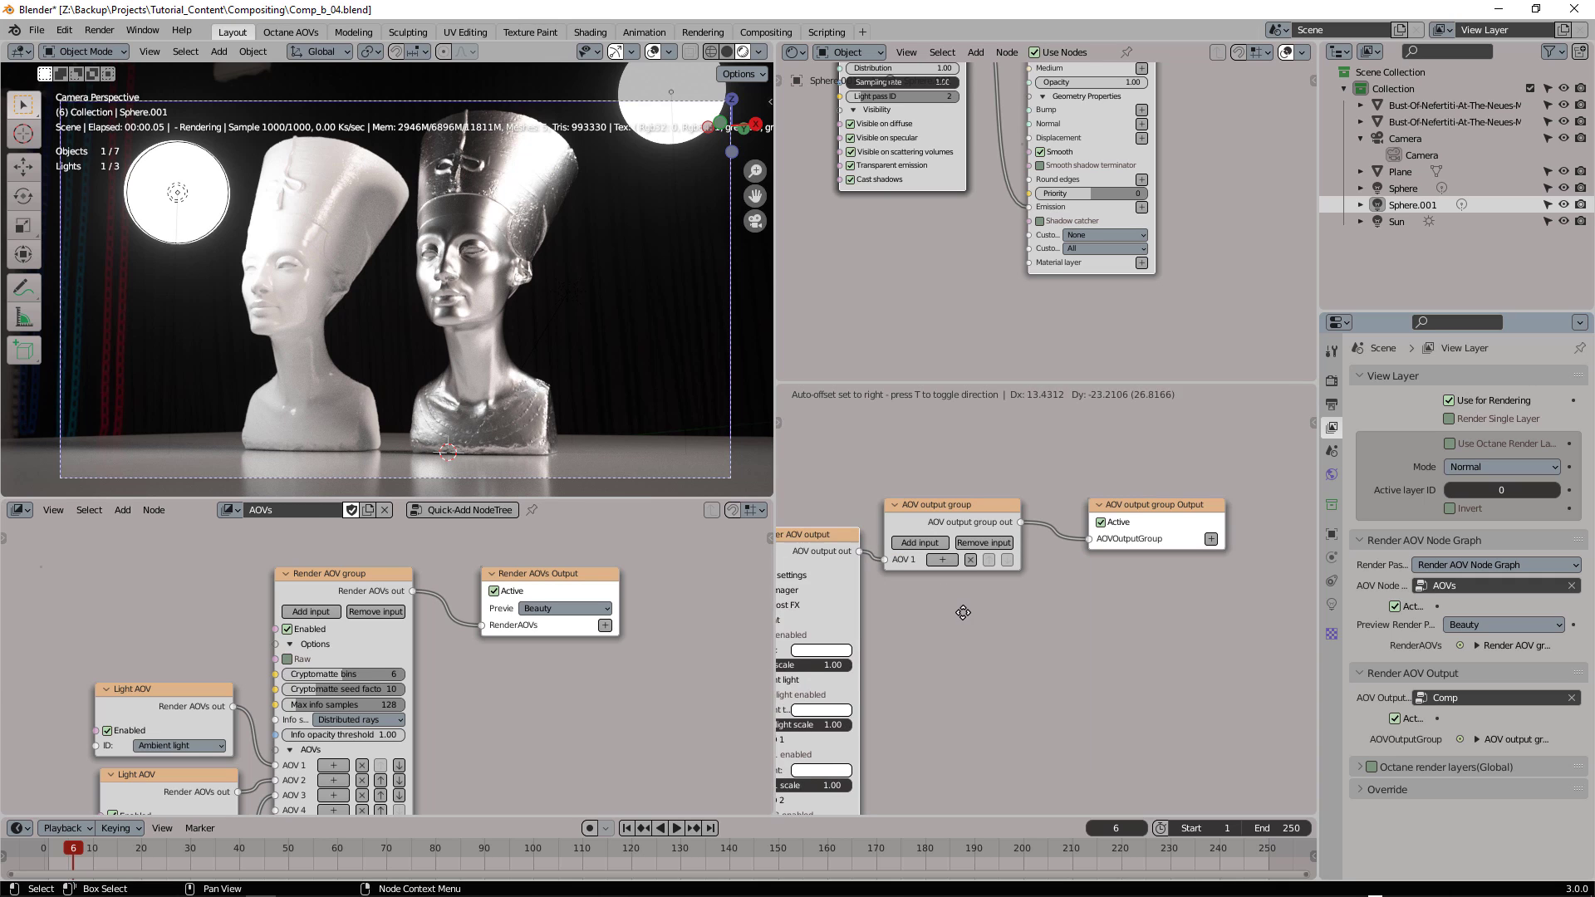
{"action": "scroll", "coordinate": [943, 644], "scroll_direction": "up", "scroll_amount": 2}
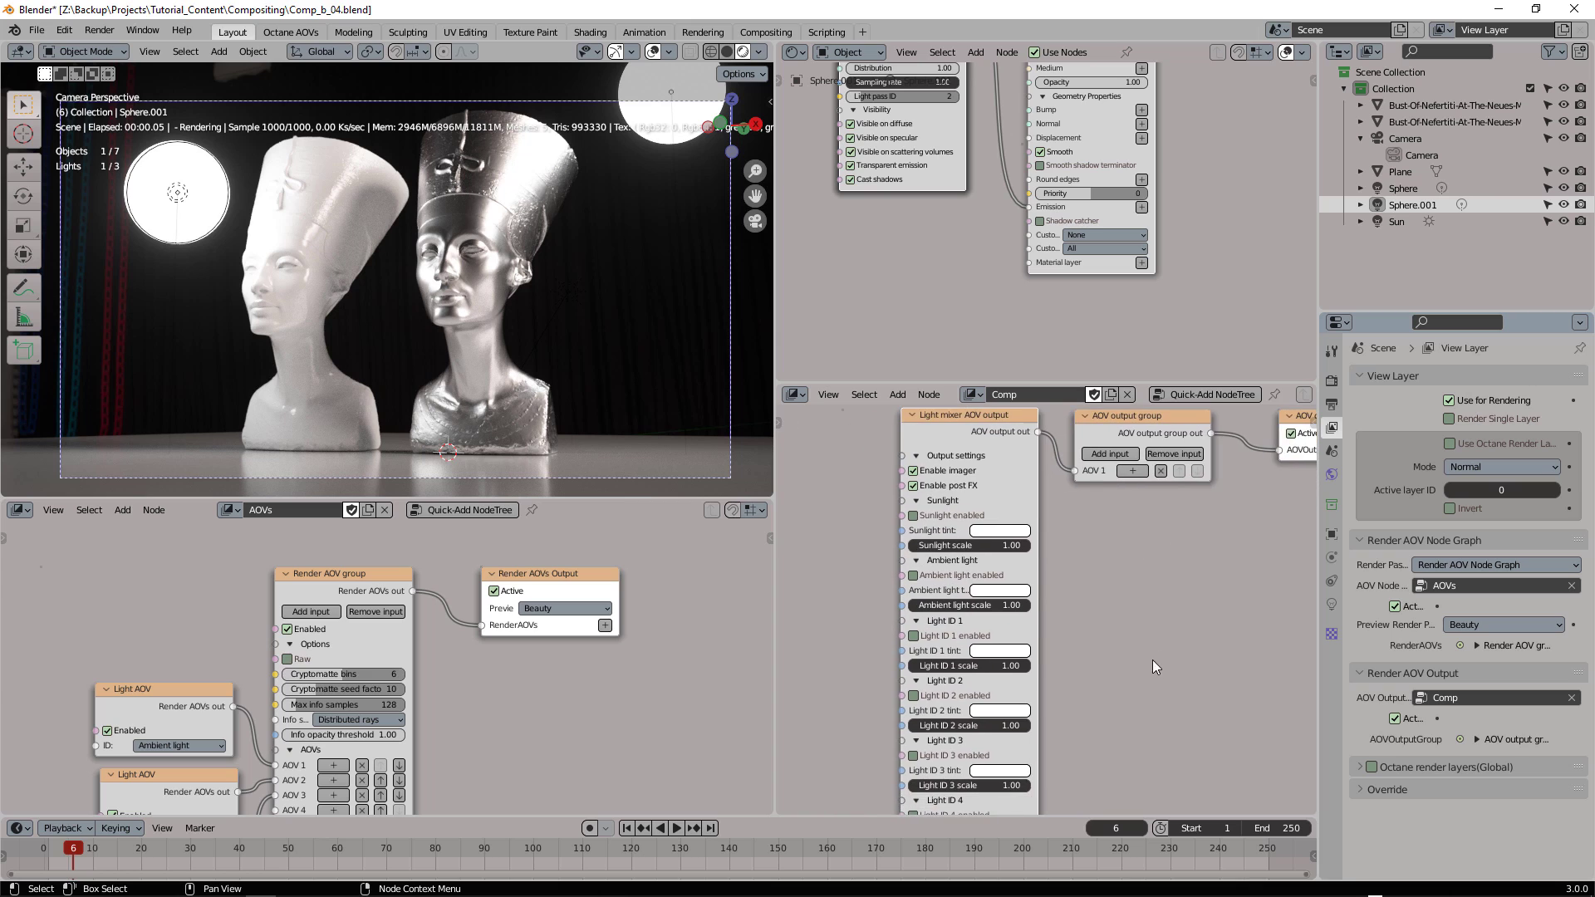
{"action": "middle_click_drag", "start_coordinate": [1170, 665], "coordinate": [1085, 734]}
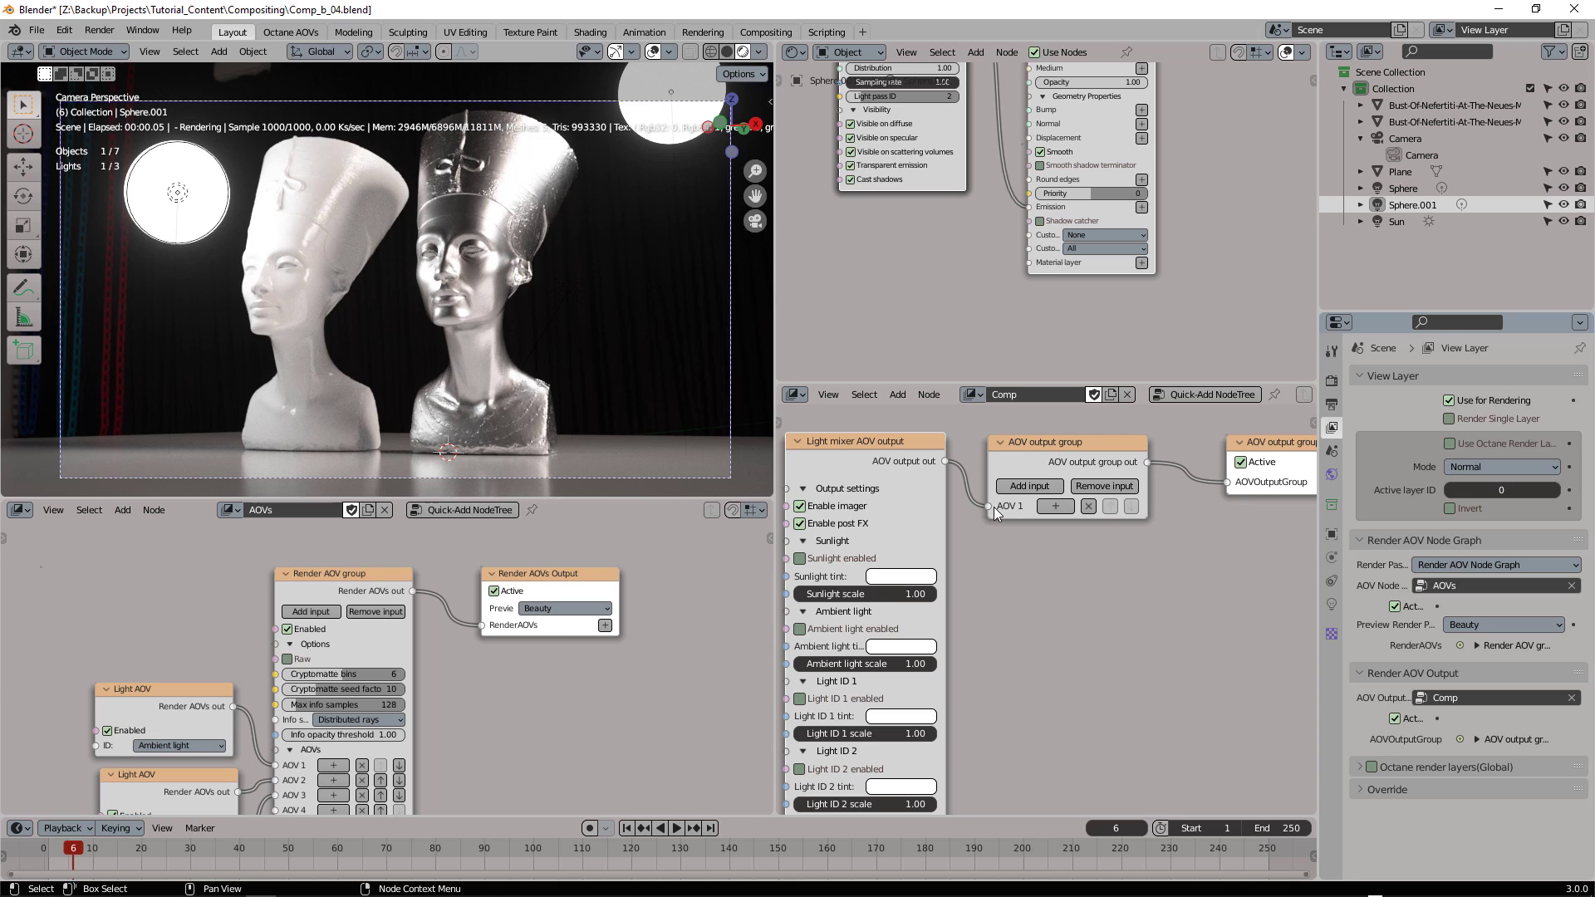
Step: Preview AOV Output 1 in the viewport
{"action": "left_click", "coordinate": [550, 608]}
{"action": "mouse_move", "coordinate": [477, 625]}
{"action": "left_mouse_down"}
{"action": "mouse_move", "coordinate": [415, 591]}
{"action": "mouse_move", "coordinate": [483, 624]}
{"action": "left_mouse_up"}
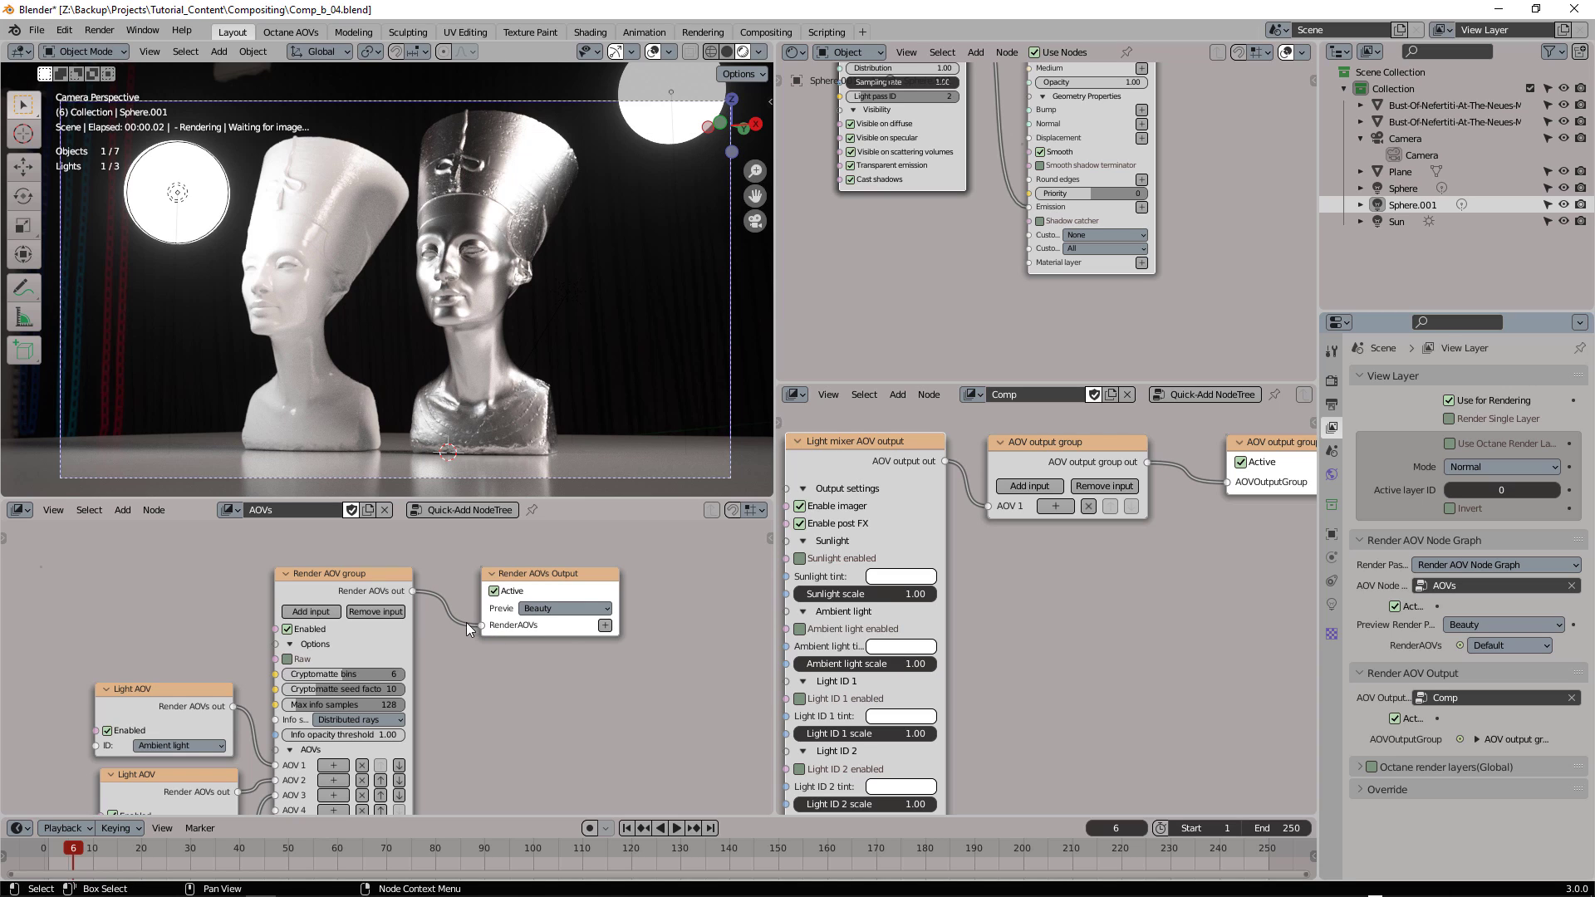
{"action": "left_click", "coordinate": [559, 611]}
{"action": "left_click", "coordinate": [561, 696]}
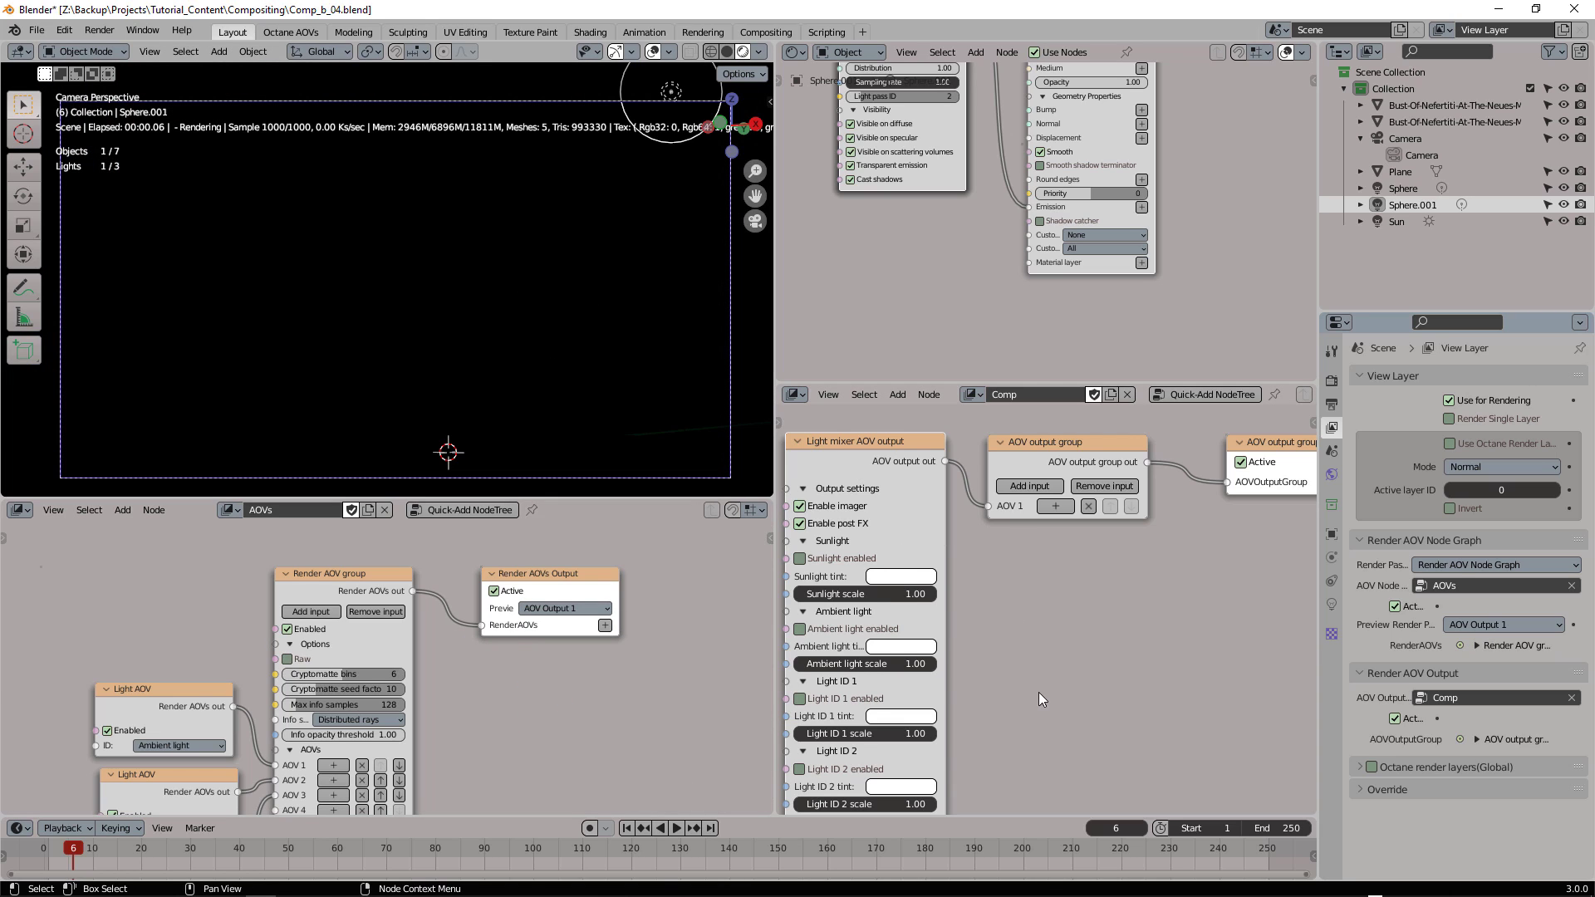
Step: Enable ambient light in the Light mixer, tint it yellow-green and adjust its strength
{"action": "middle_click_drag", "start_coordinate": [1038, 690], "coordinate": [942, 490]}
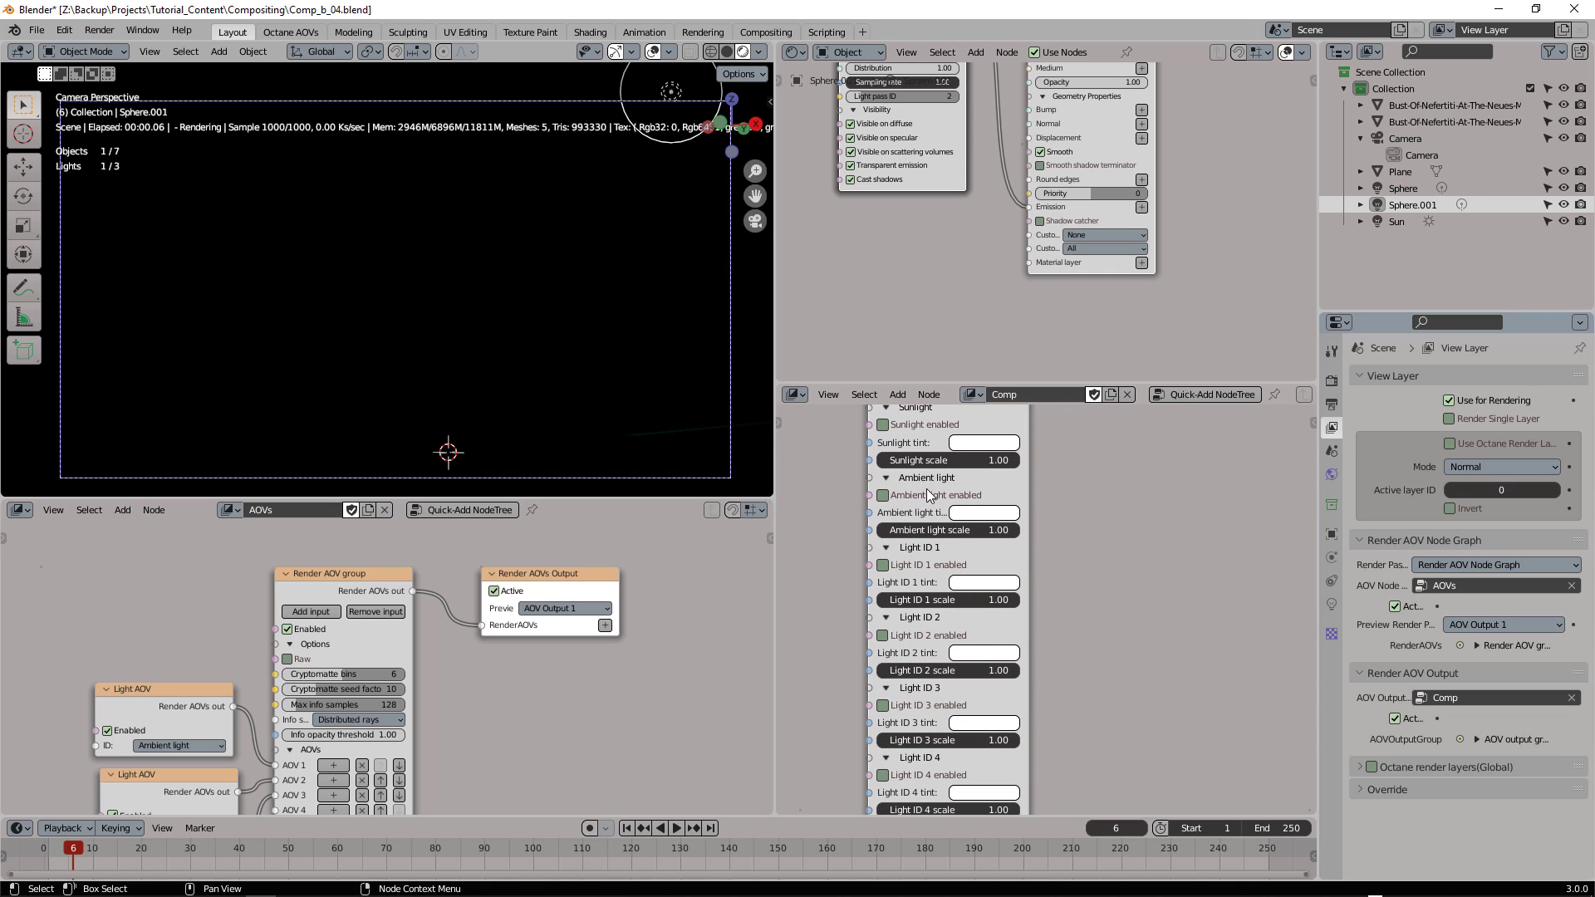
{"action": "left_click", "coordinate": [883, 496]}
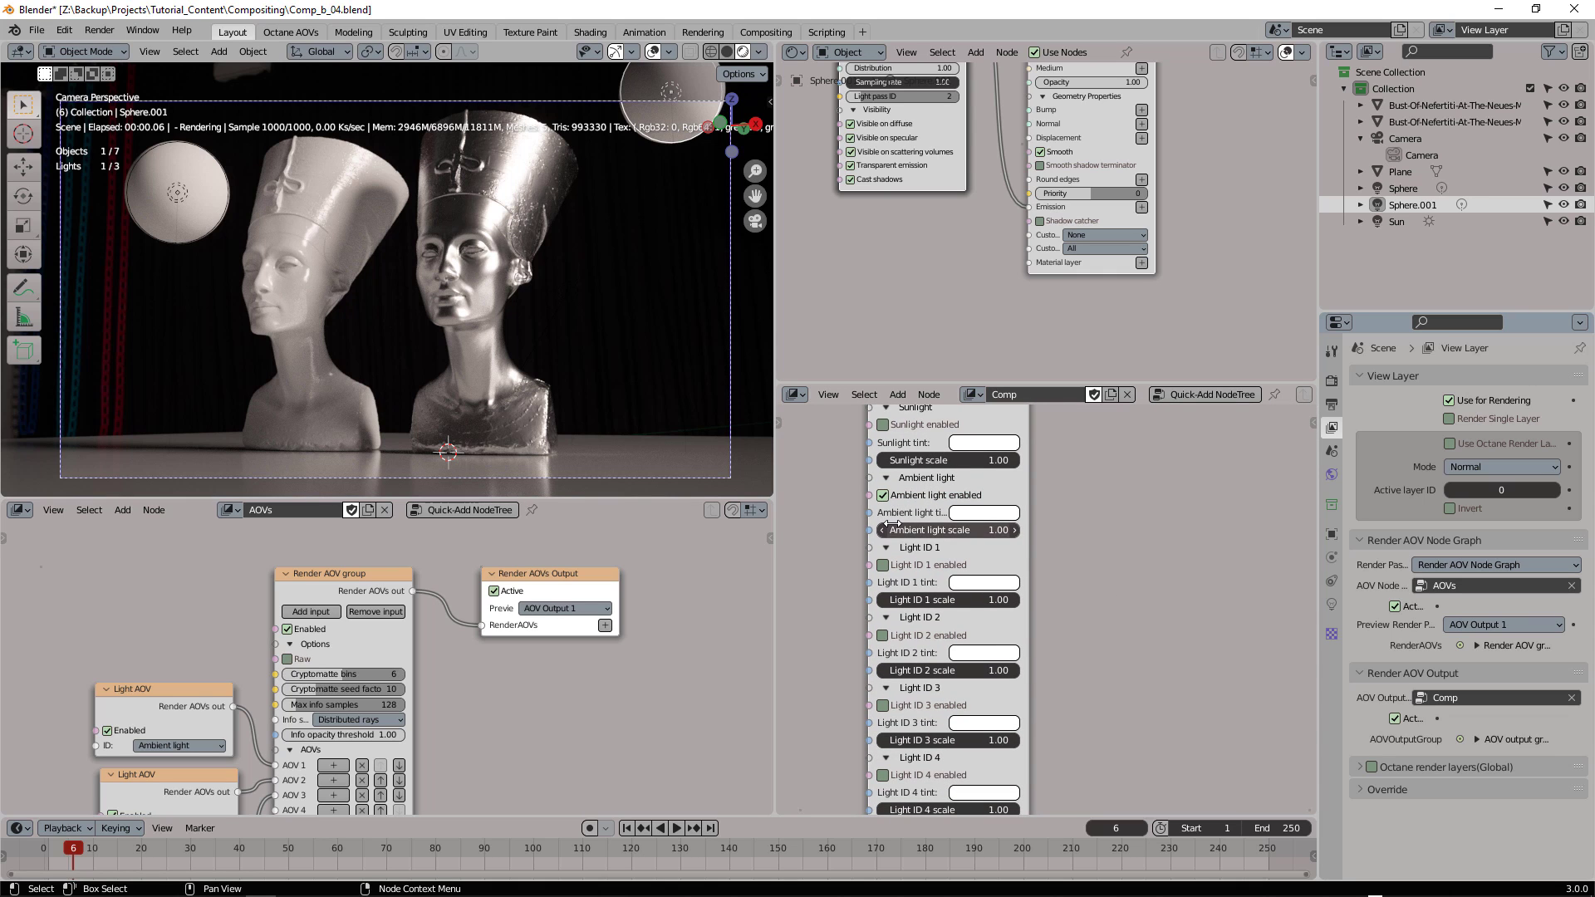
{"action": "left_click", "coordinate": [979, 514]}
{"action": "mouse_move", "coordinate": [1017, 360]}
{"action": "left_mouse_down"}
{"action": "mouse_move", "coordinate": [993, 360]}
{"action": "mouse_move", "coordinate": [1016, 358]}
{"action": "left_mouse_up"}
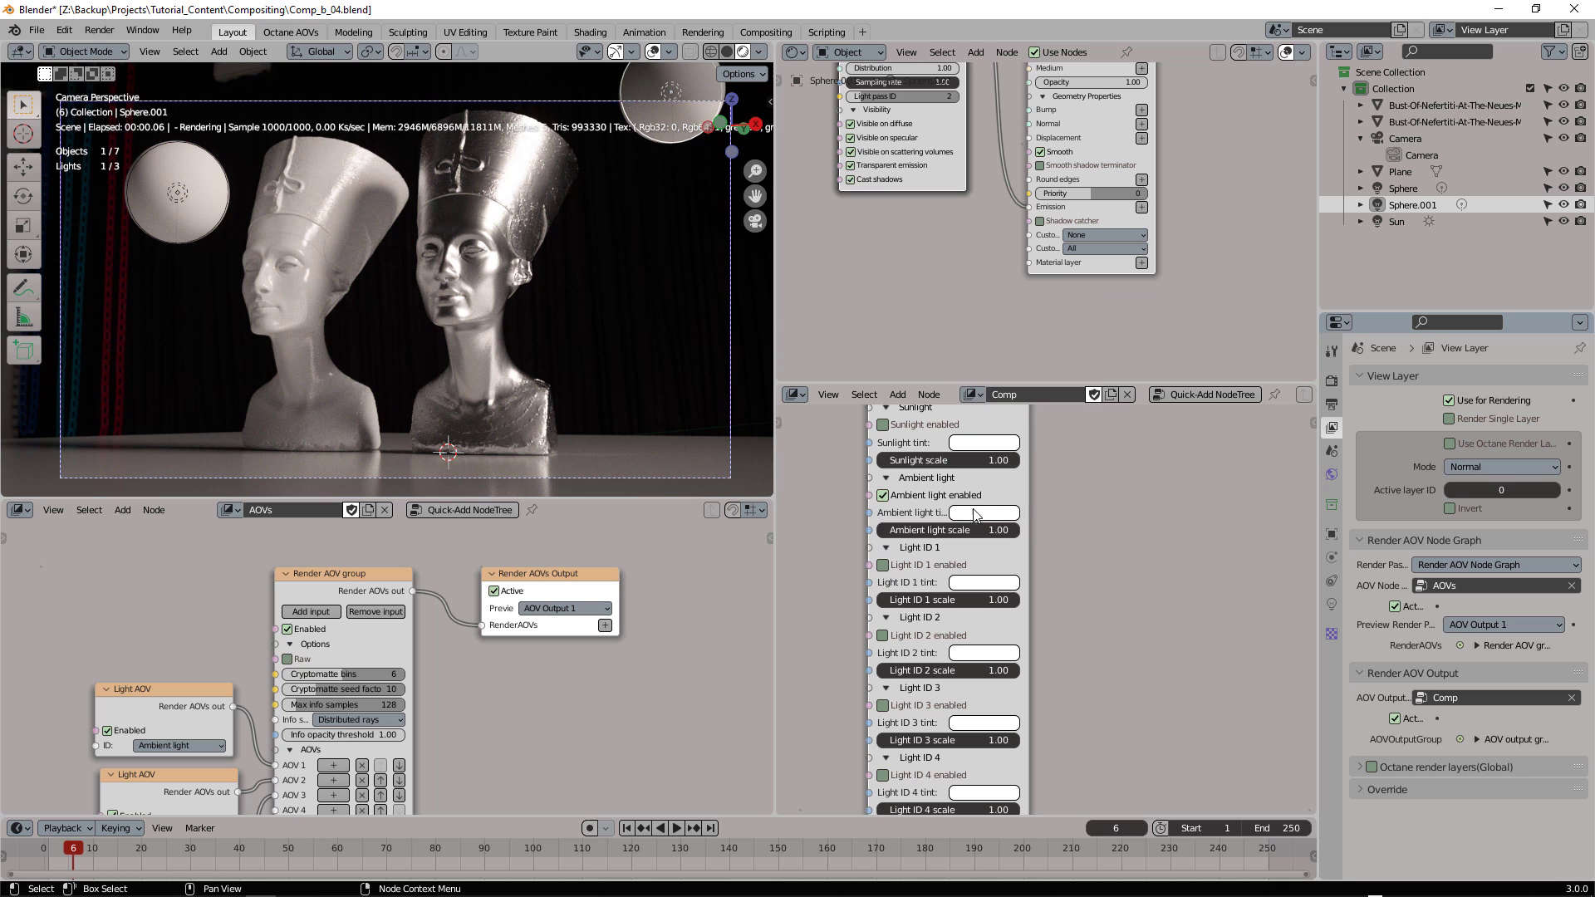
{"action": "left_click_drag", "start_coordinate": [978, 530], "coordinate": [980, 530]}
Step: Enable Light ID 1 and Light ID 2 in the mix and save as Comp_b_05.blend
{"action": "scroll", "coordinate": [1074, 612], "scroll_direction": "down", "scroll_amount": 3, "text": "shift"}
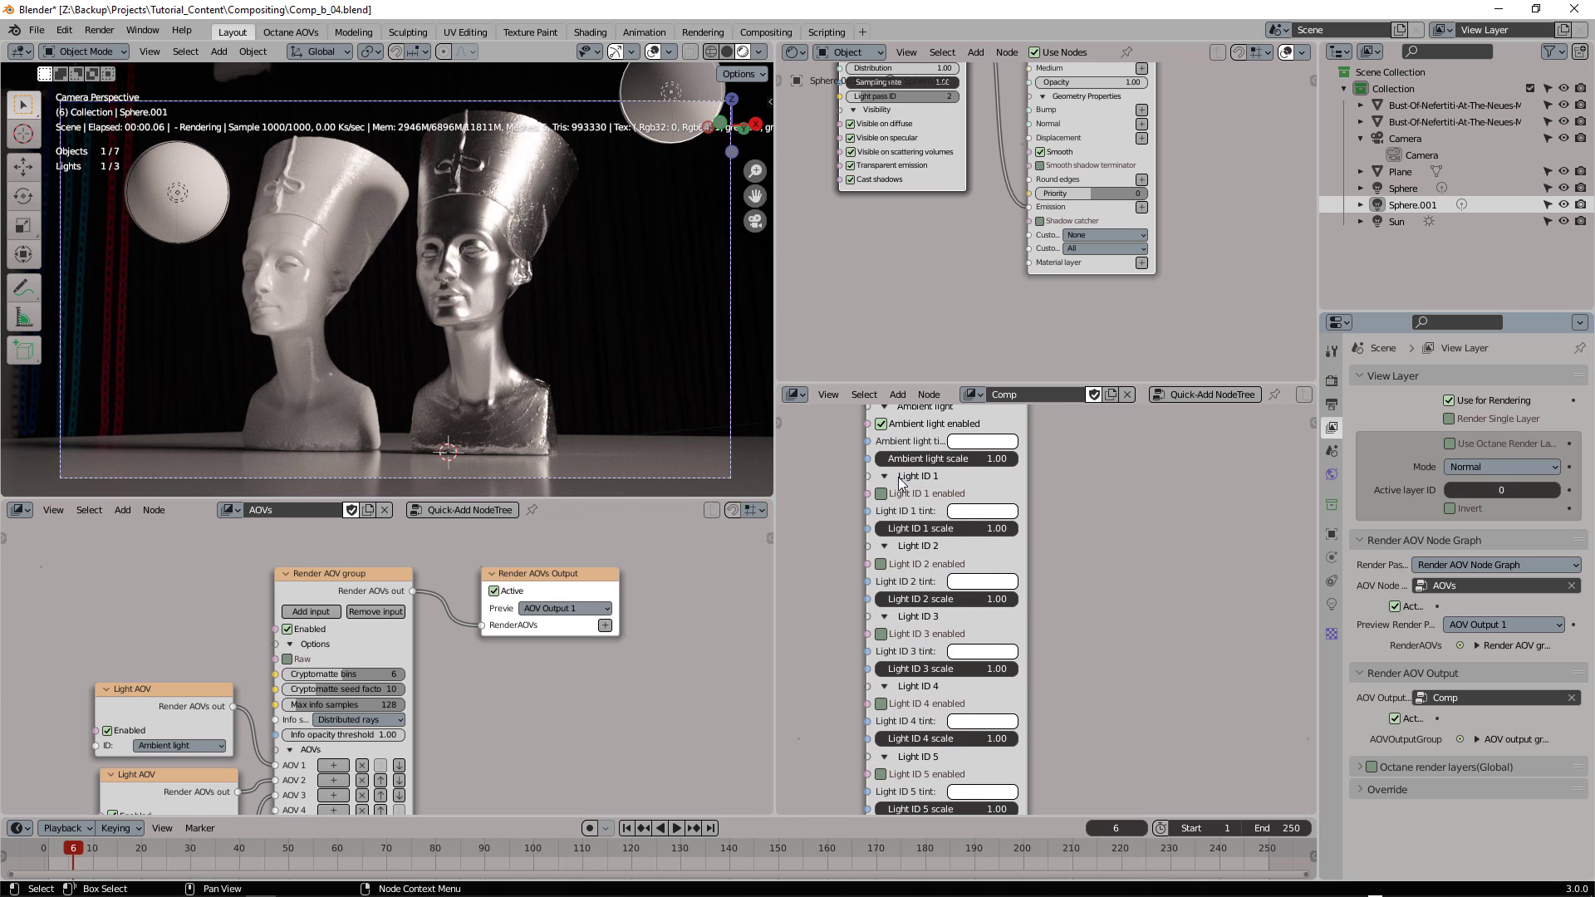
{"action": "left_click", "coordinate": [880, 494]}
{"action": "left_click", "coordinate": [881, 565]}
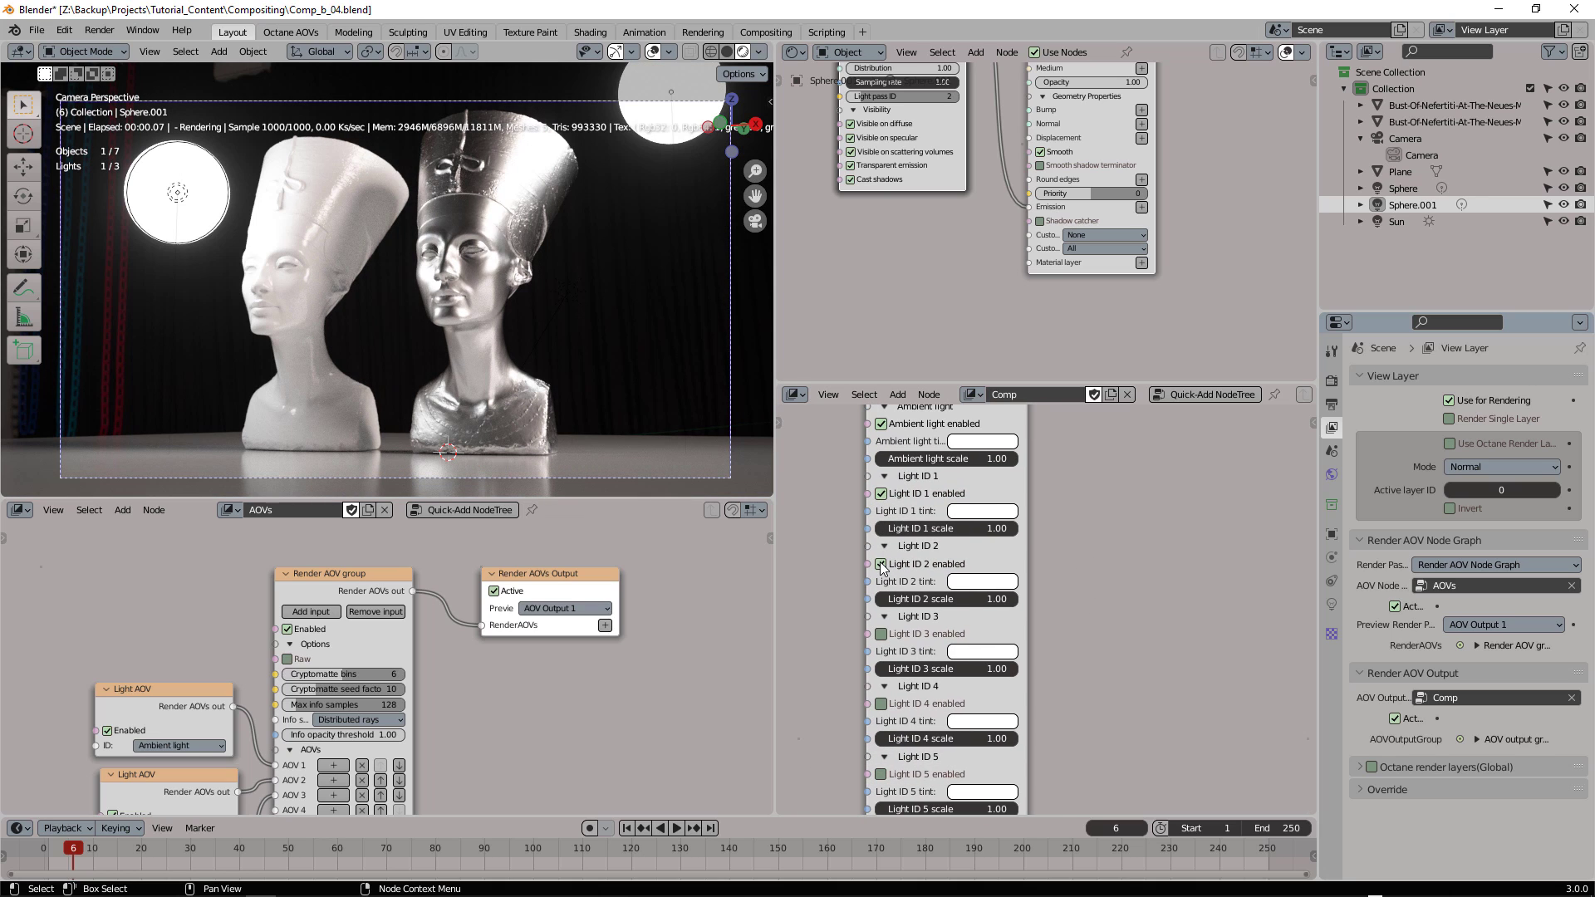
{"action": "key", "text": "ctrl+alt+s"}
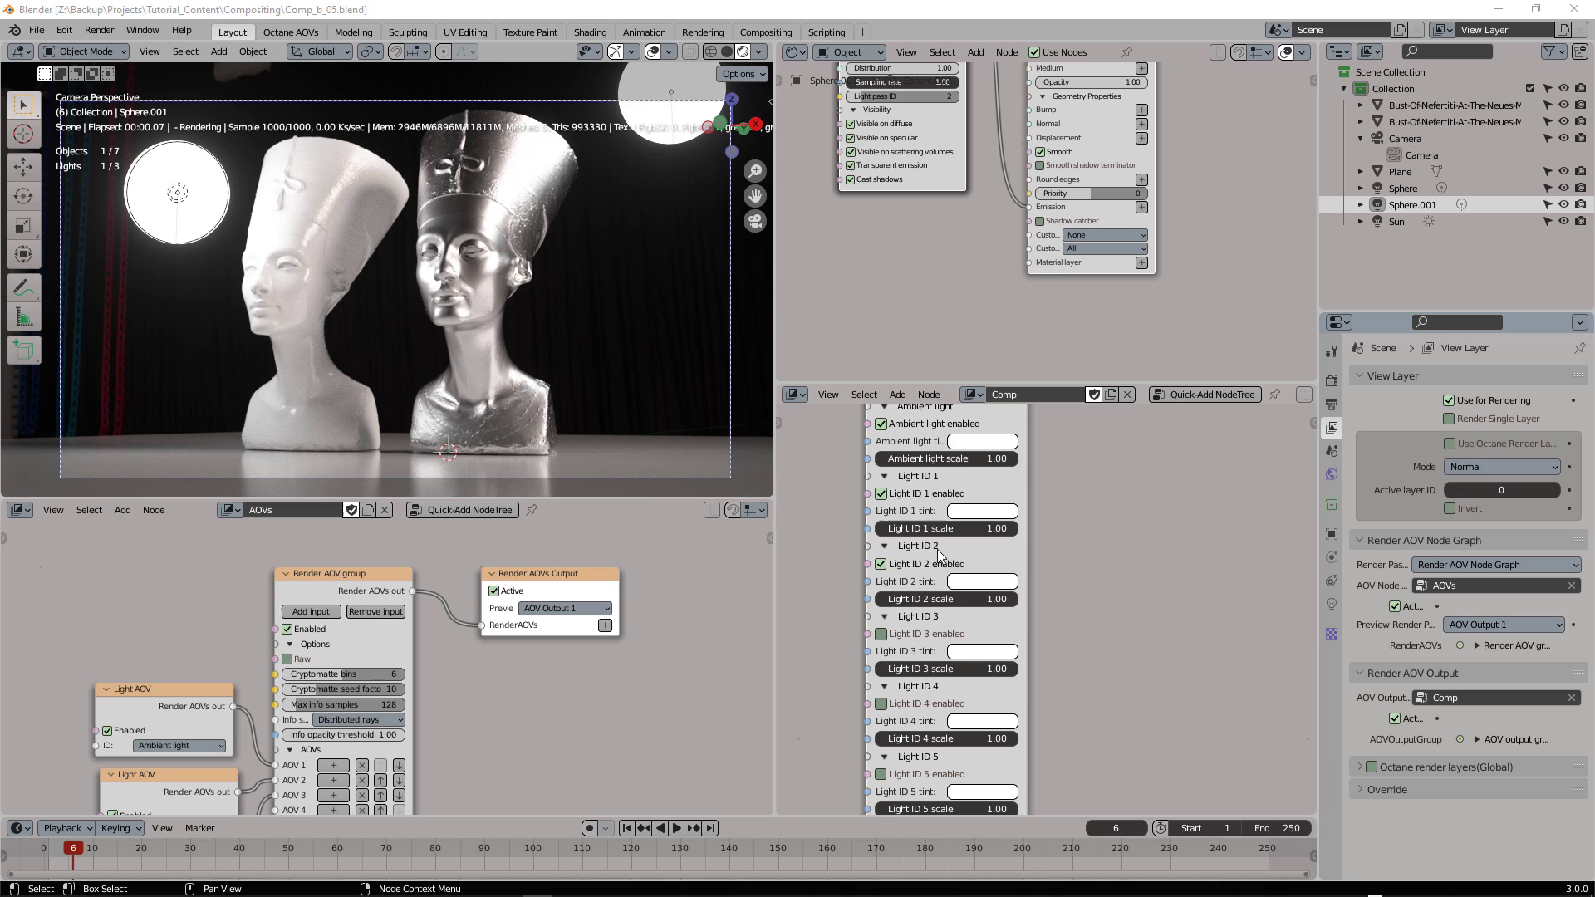
Step: Tint Light ID 2 orange and Light ID 1 pale cyan, and set Light ID 1's scale to 2.55
{"action": "left_click", "coordinate": [971, 585]}
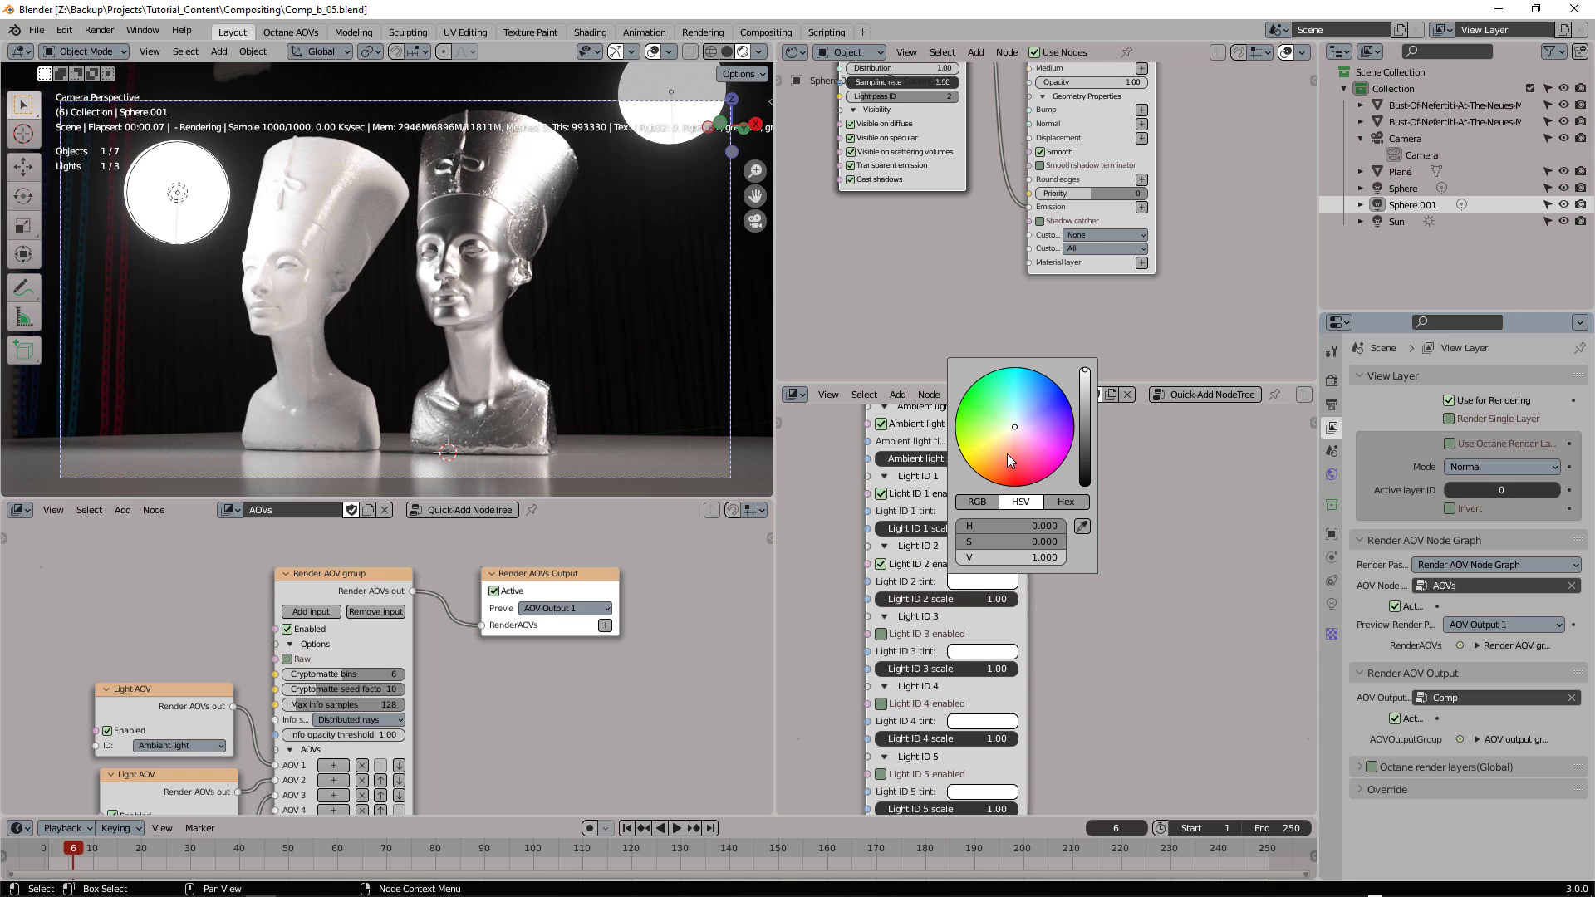
{"action": "left_click_drag", "start_coordinate": [1006, 454], "coordinate": [994, 474]}
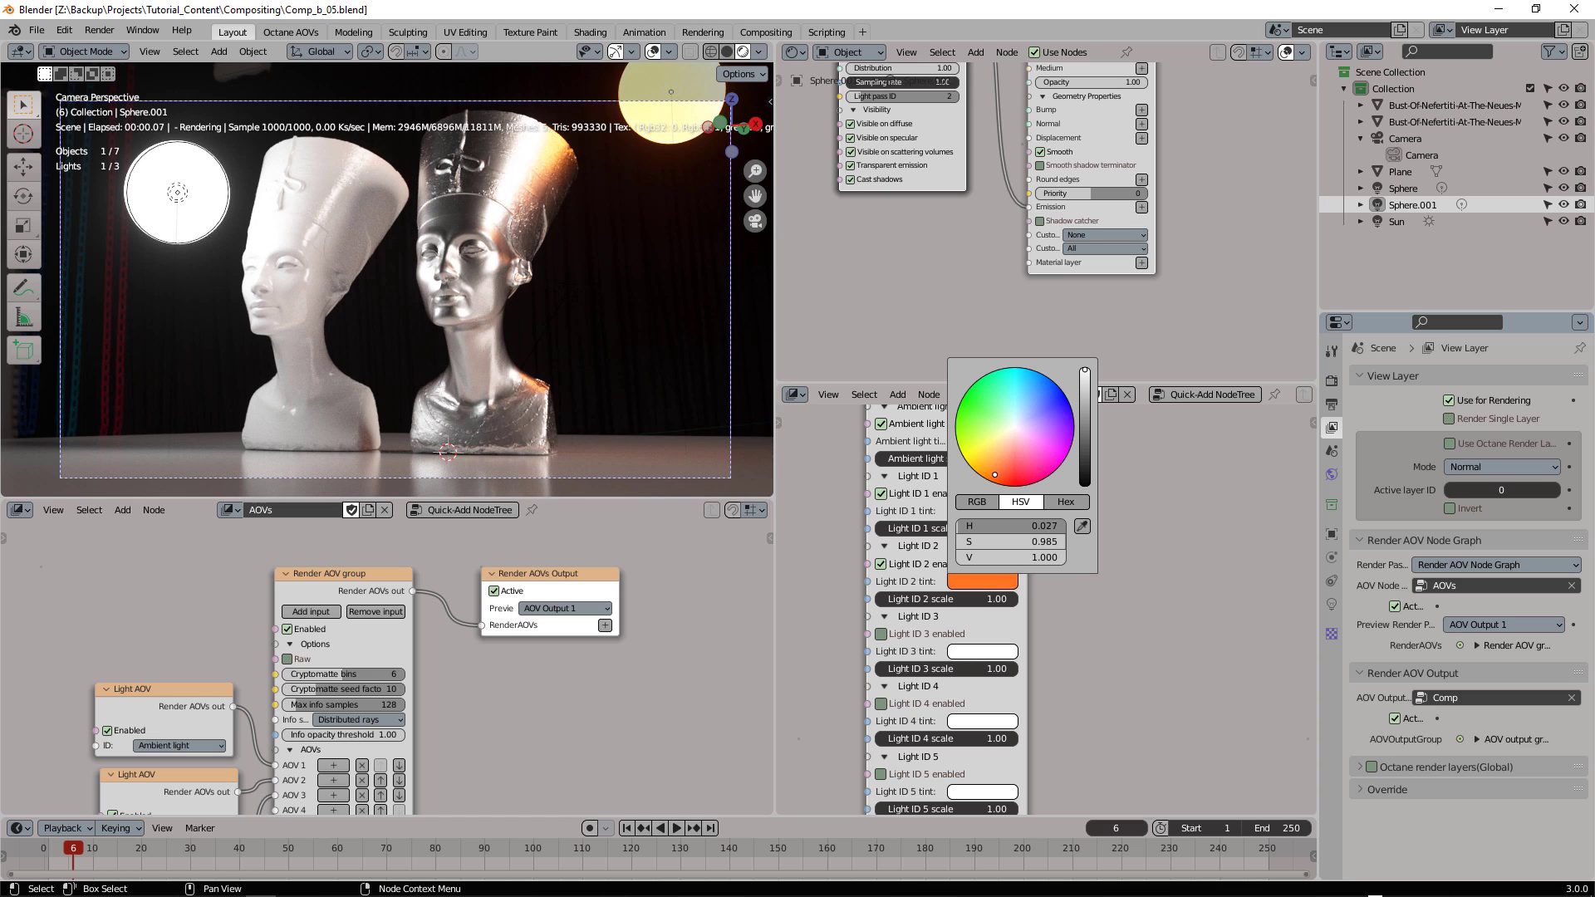
{"action": "left_click", "coordinate": [984, 510]}
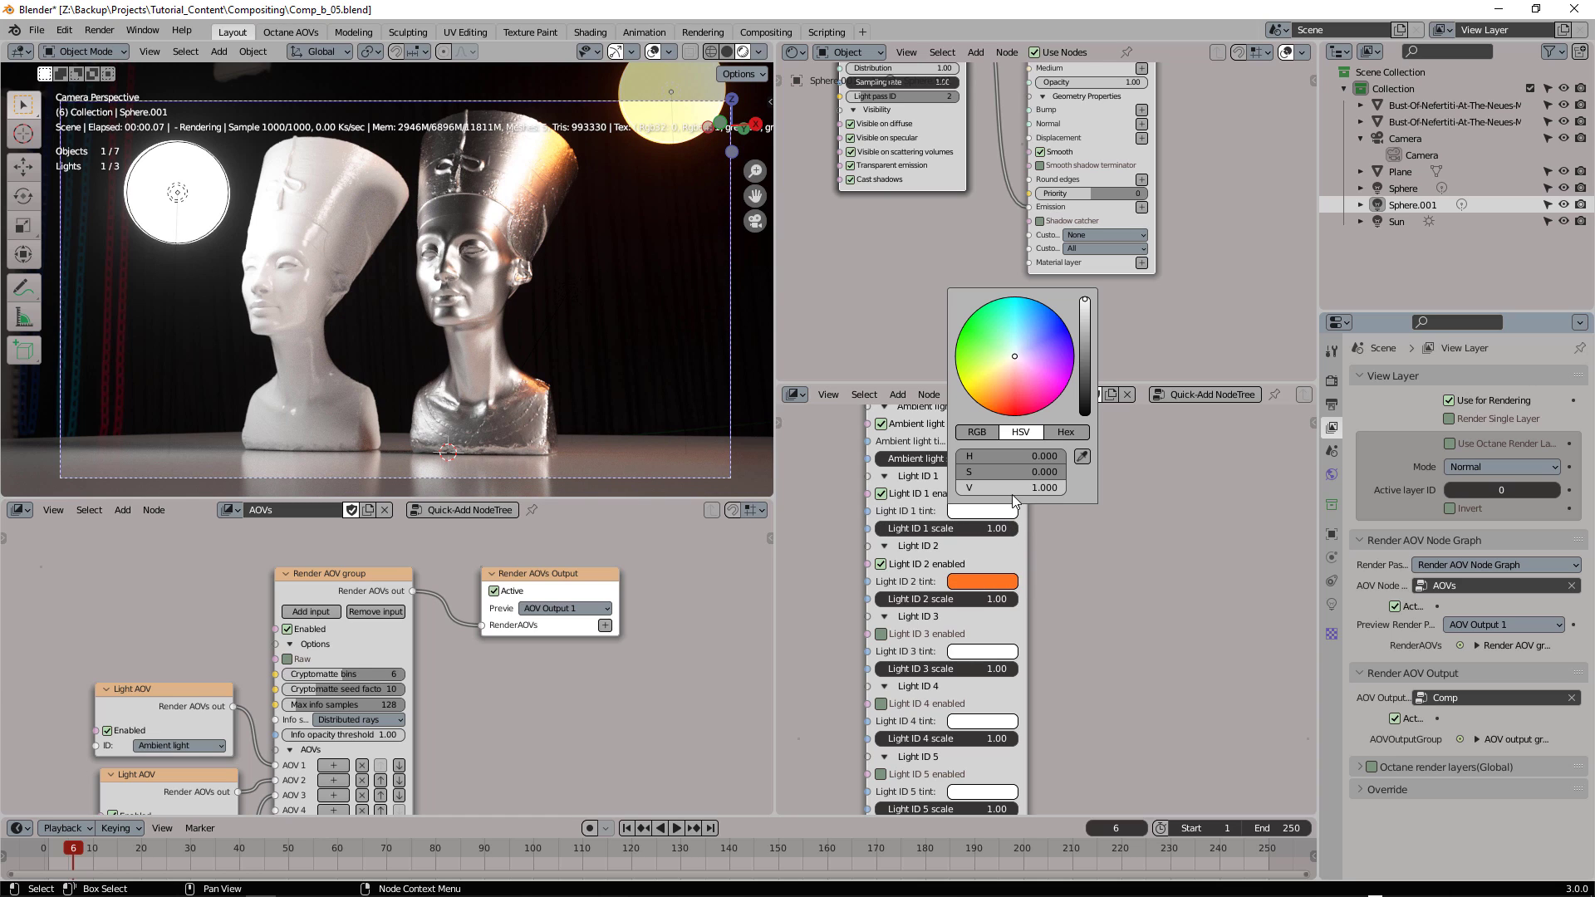
{"action": "left_click", "coordinate": [1014, 326]}
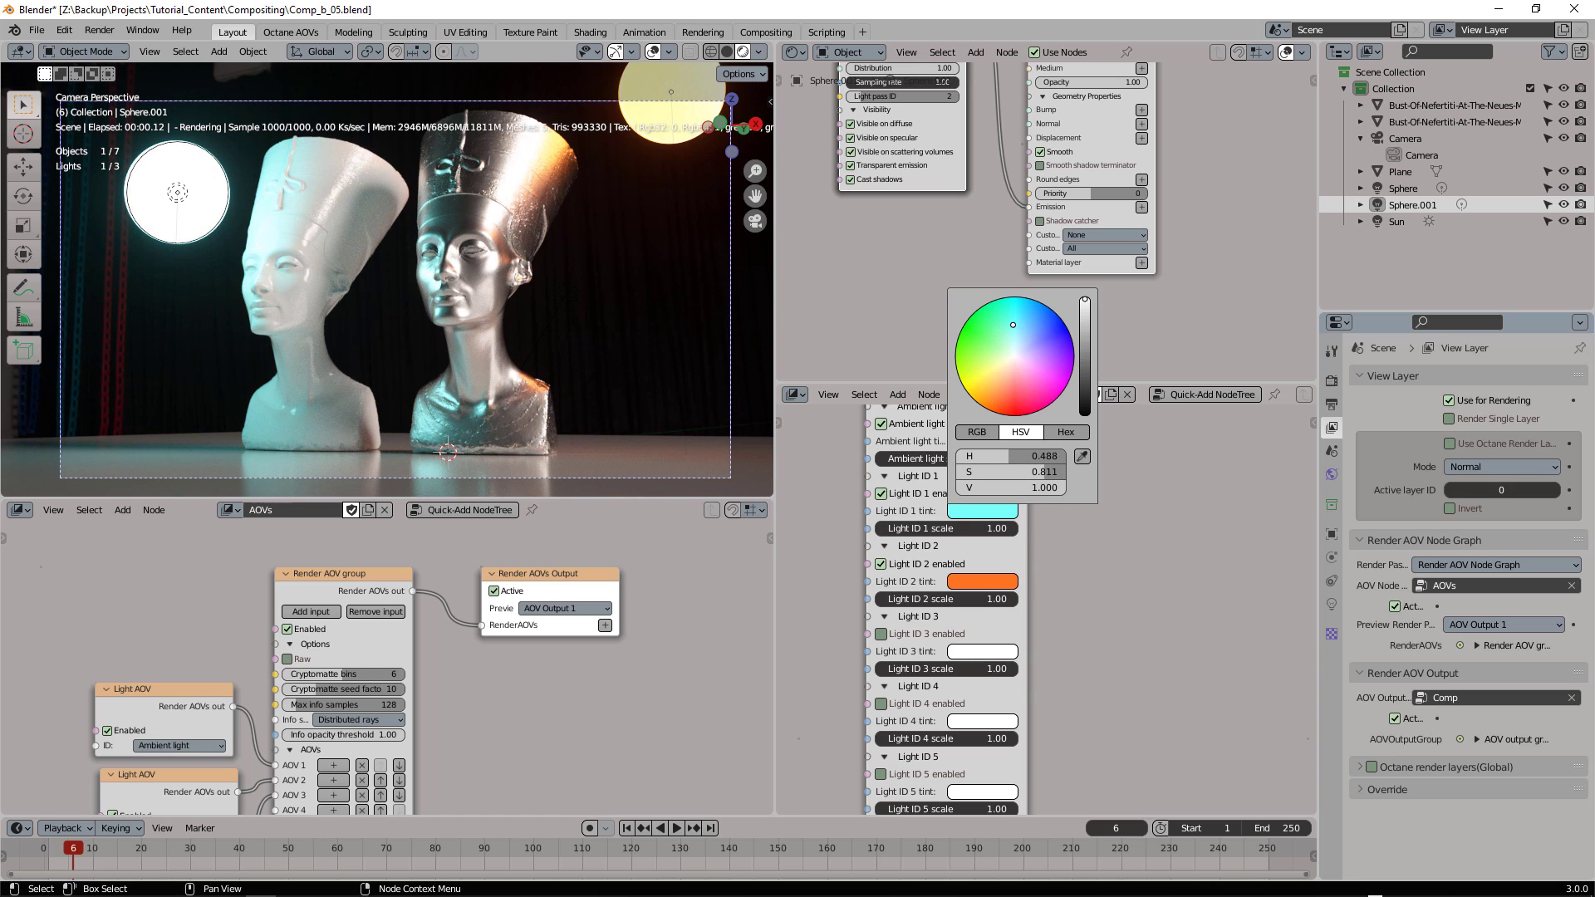
{"action": "mouse_move", "coordinate": [947, 528]}
{"action": "left_mouse_down"}
{"action": "mouse_move", "coordinate": [1005, 528]}
{"action": "mouse_move", "coordinate": [974, 529]}
{"action": "left_mouse_up"}
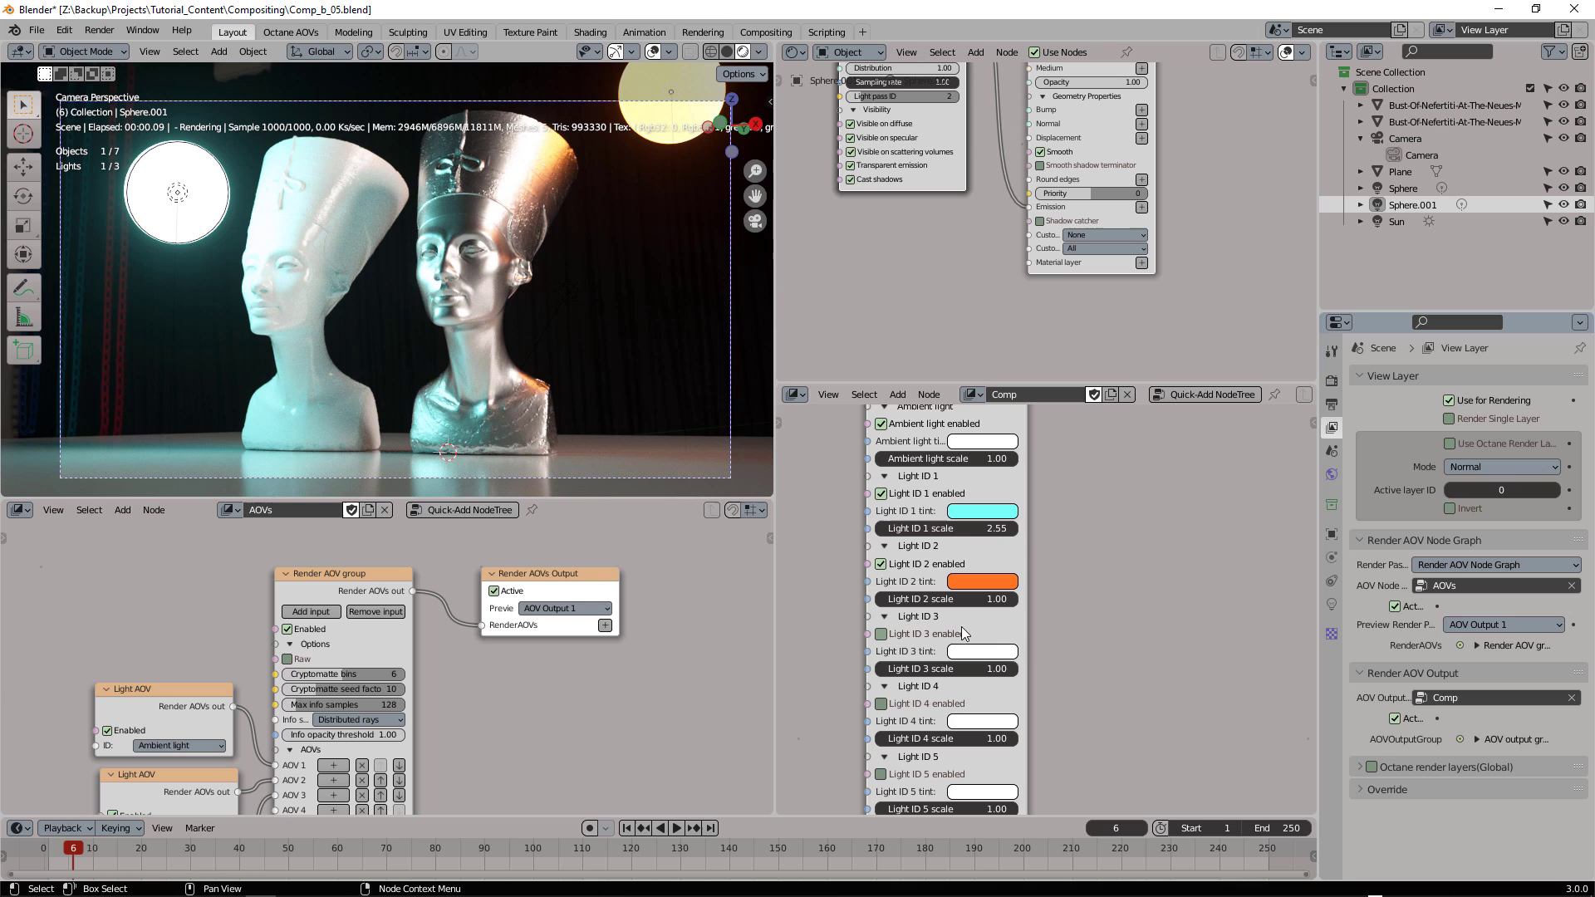
{"action": "scroll", "coordinate": [1091, 614], "scroll_direction": "down", "scroll_amount": 3}
Step: Duplicate the Light mixer AOV output node and connect the copy to AOV 2
{"action": "scroll", "coordinate": [1093, 615], "scroll_direction": "up", "scroll_amount": 2}
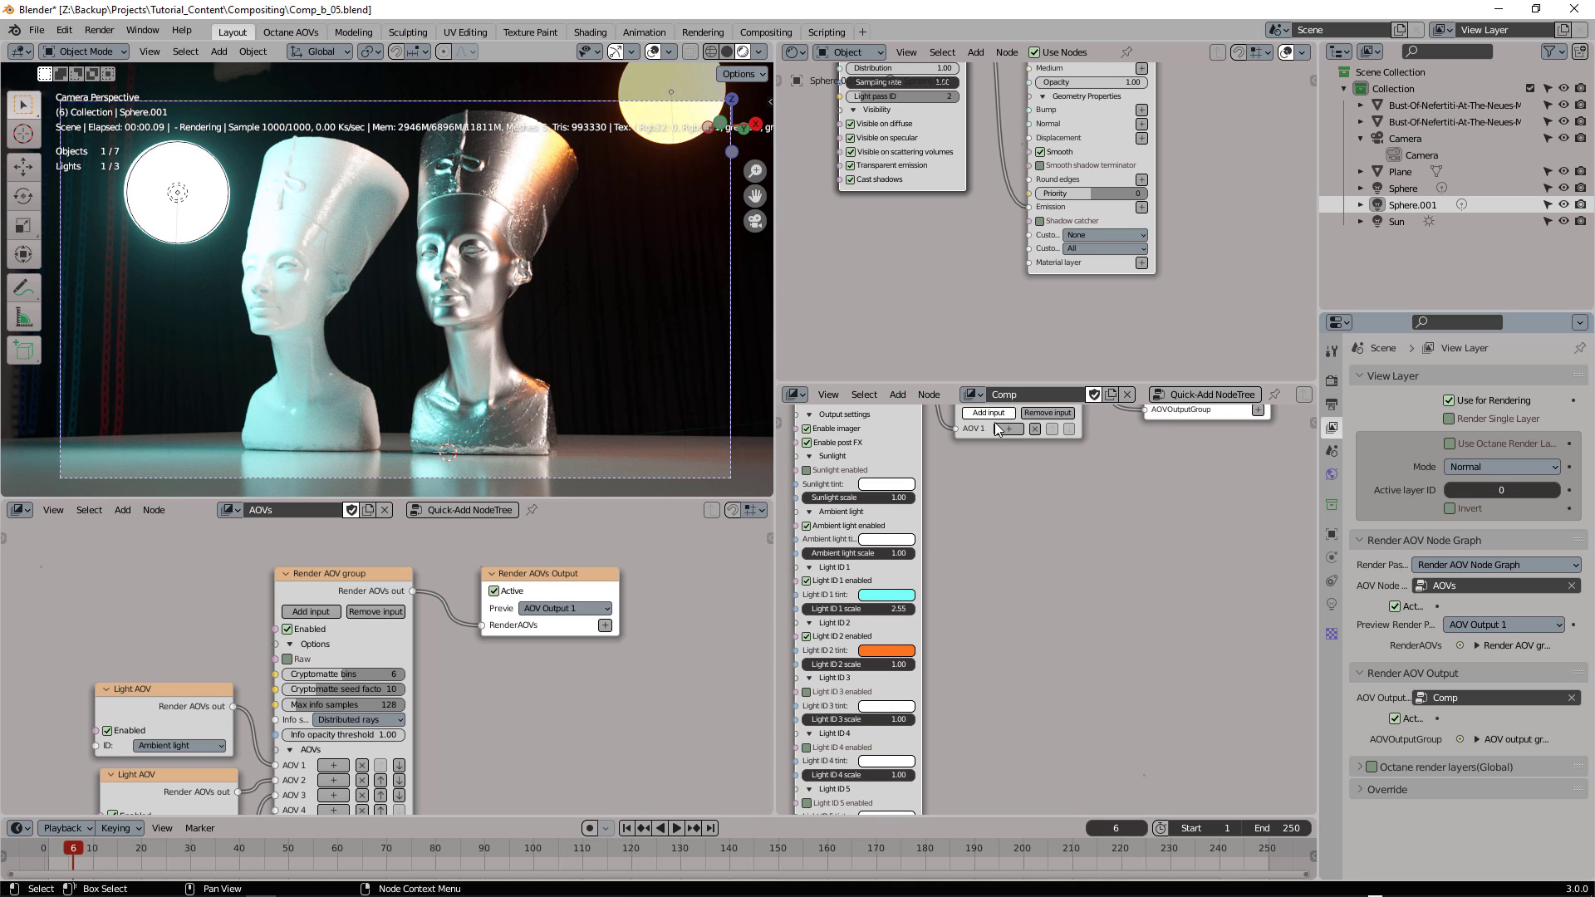
{"action": "scroll", "coordinate": [1067, 544], "scroll_direction": "down", "scroll_amount": 2}
{"action": "left_click_drag", "start_coordinate": [905, 454], "coordinate": [862, 439]}
{"action": "key", "text": "shift+d"}
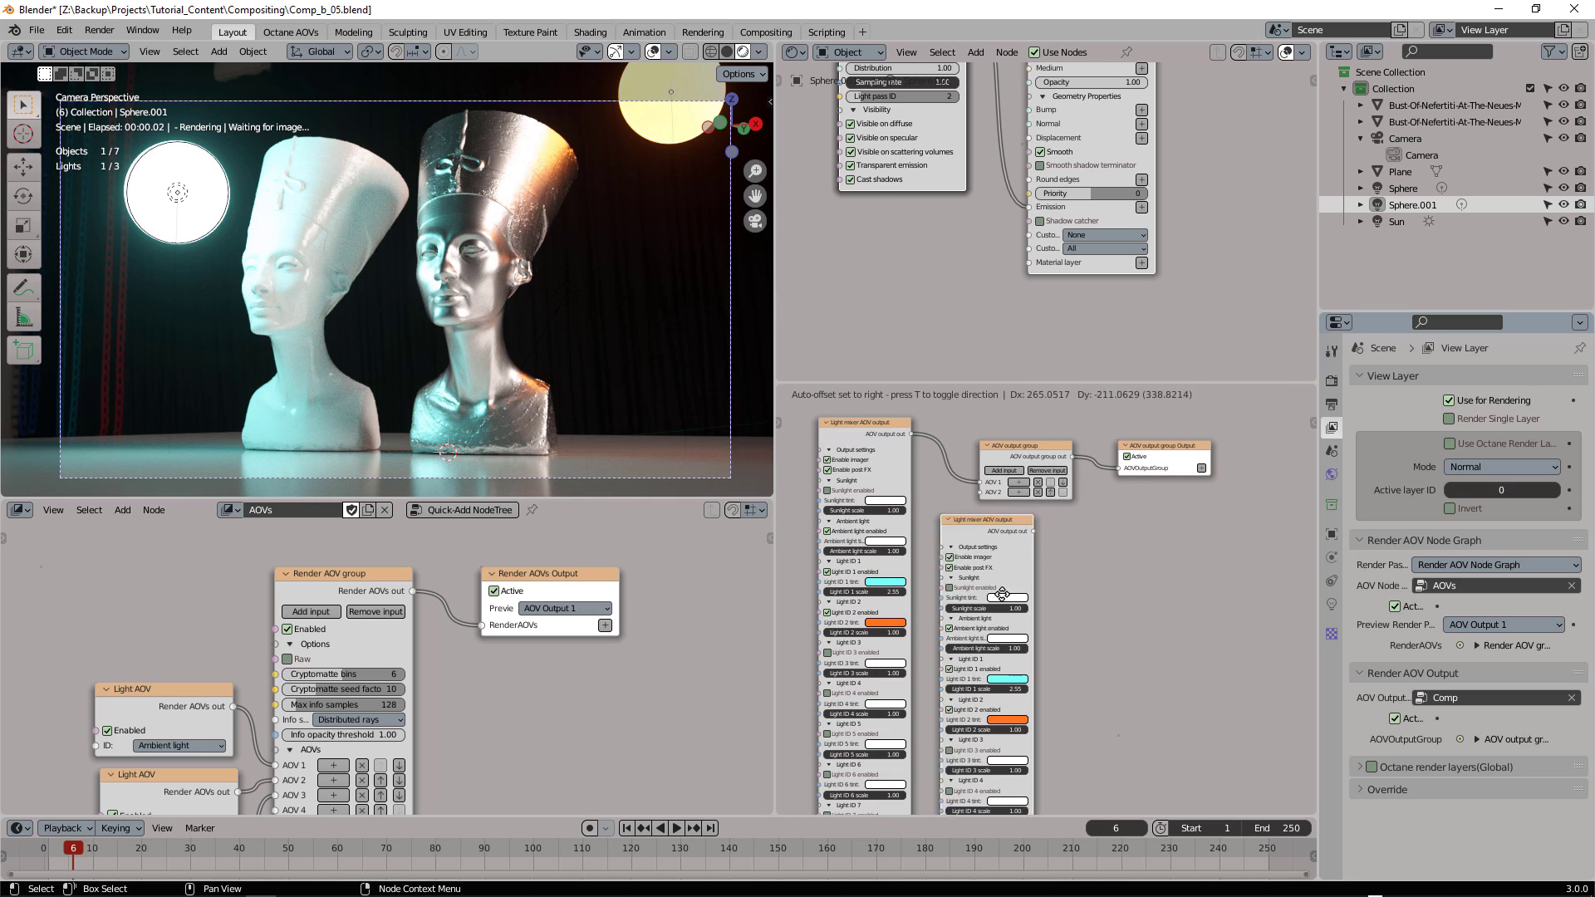
{"action": "left_click", "coordinate": [980, 588]}
{"action": "left_click_drag", "start_coordinate": [1026, 584], "coordinate": [983, 492]}
Step: Preview AOV Output 2 in the viewport
{"action": "middle_click_drag", "start_coordinate": [1093, 690], "coordinate": [1078, 647]}
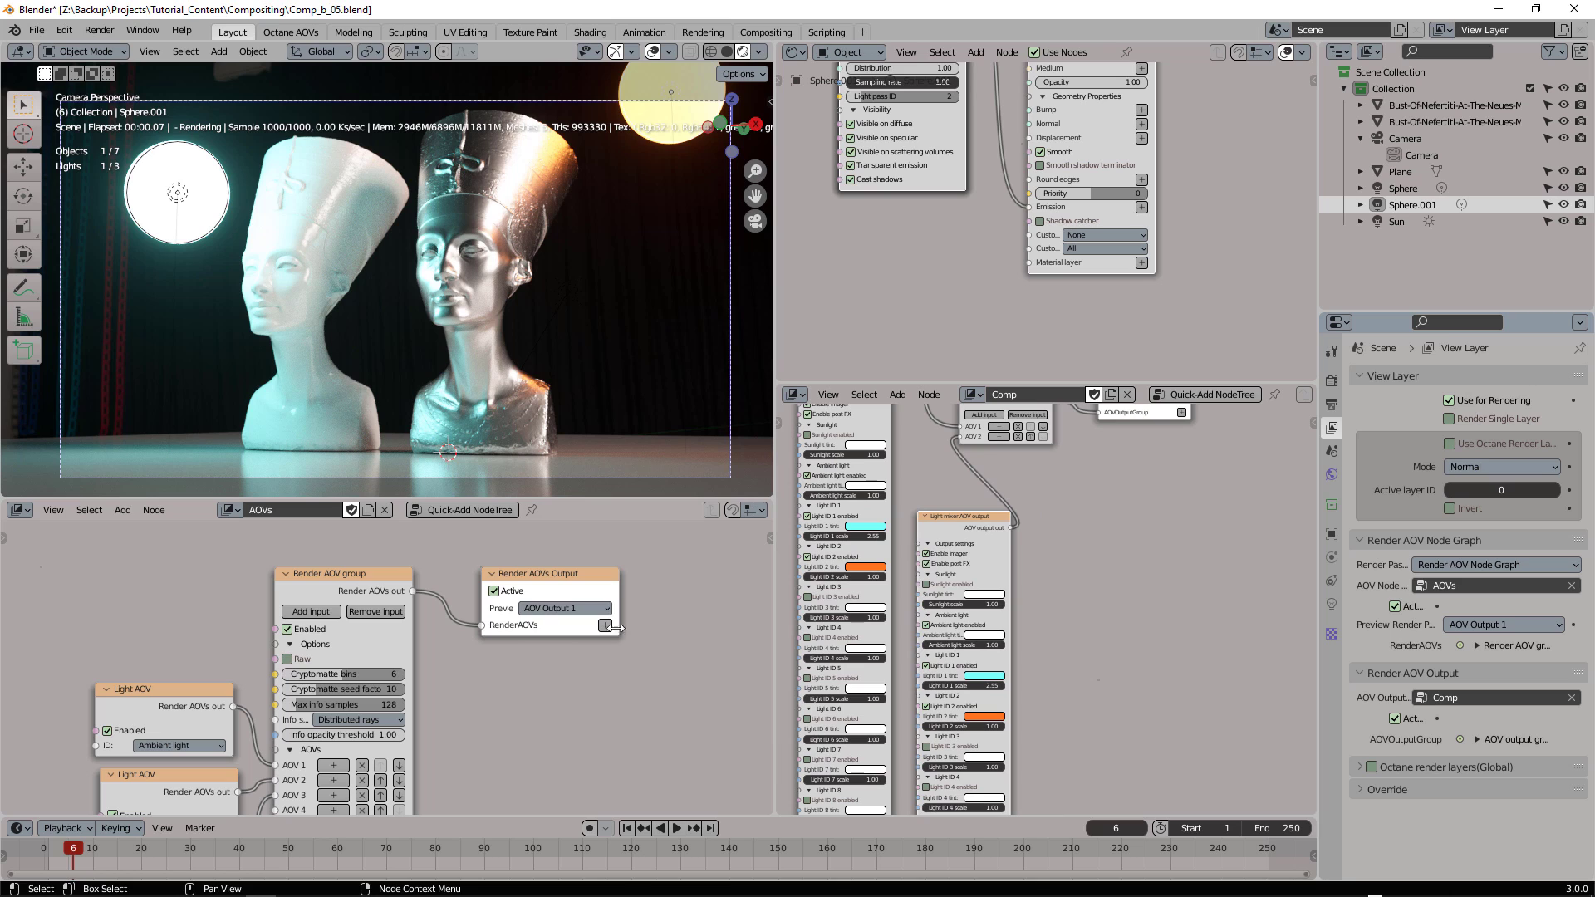
{"action": "left_click", "coordinate": [566, 608]}
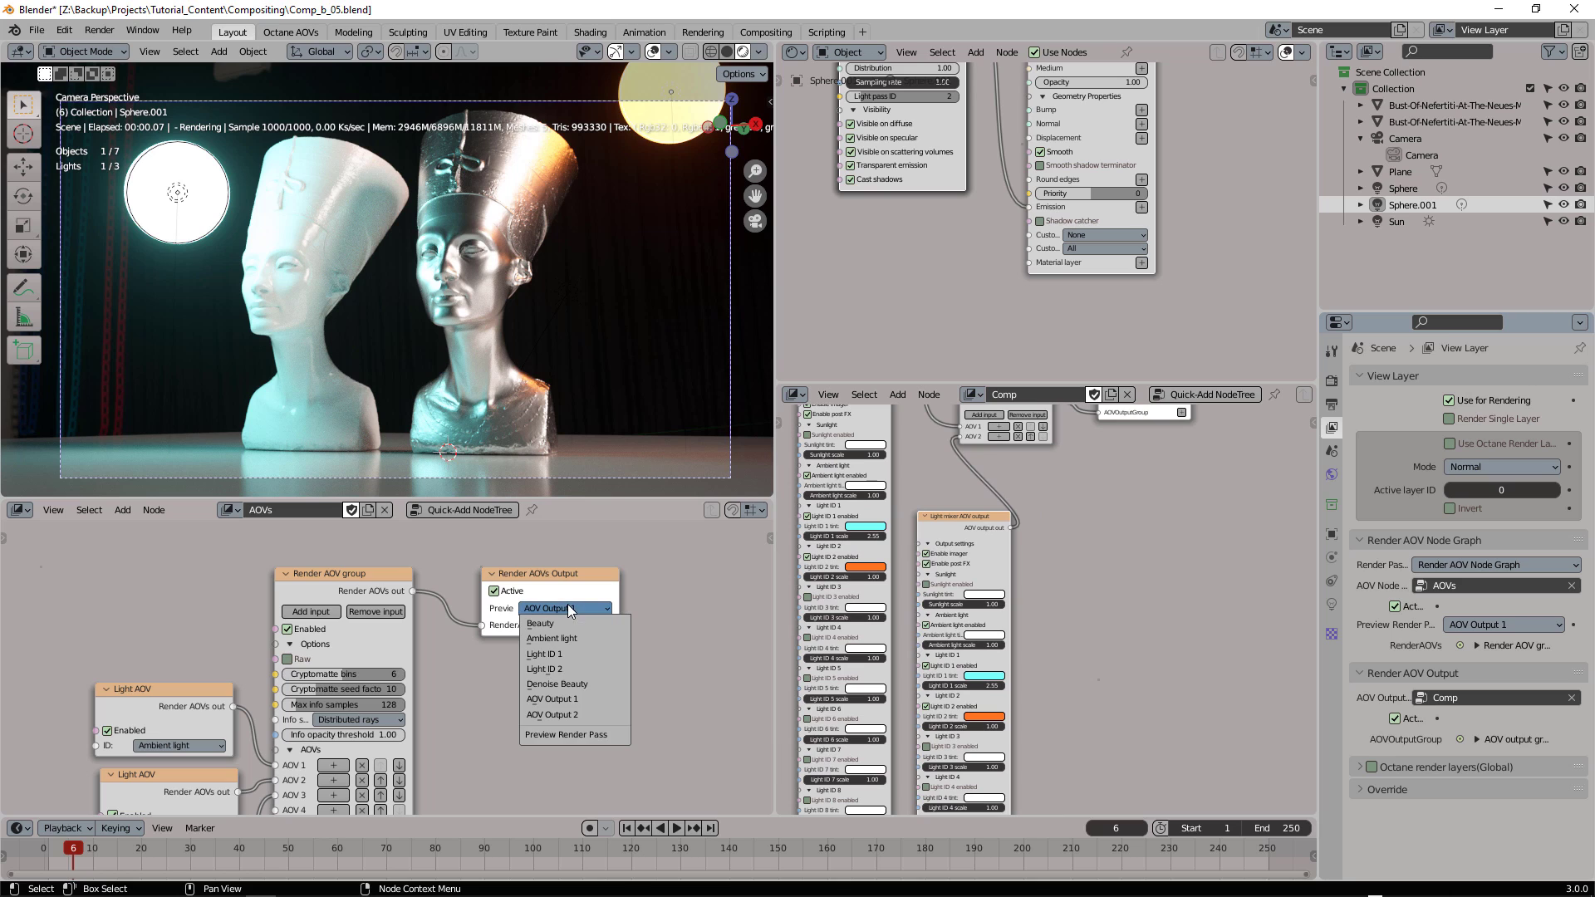
{"action": "left_click", "coordinate": [566, 716]}
Step: Tint the second mixer's Light ID 1 green and Light ID 2 light blue, scaling ID 2 to 0.36
{"action": "scroll", "coordinate": [1093, 670], "scroll_direction": "up", "scroll_amount": 3}
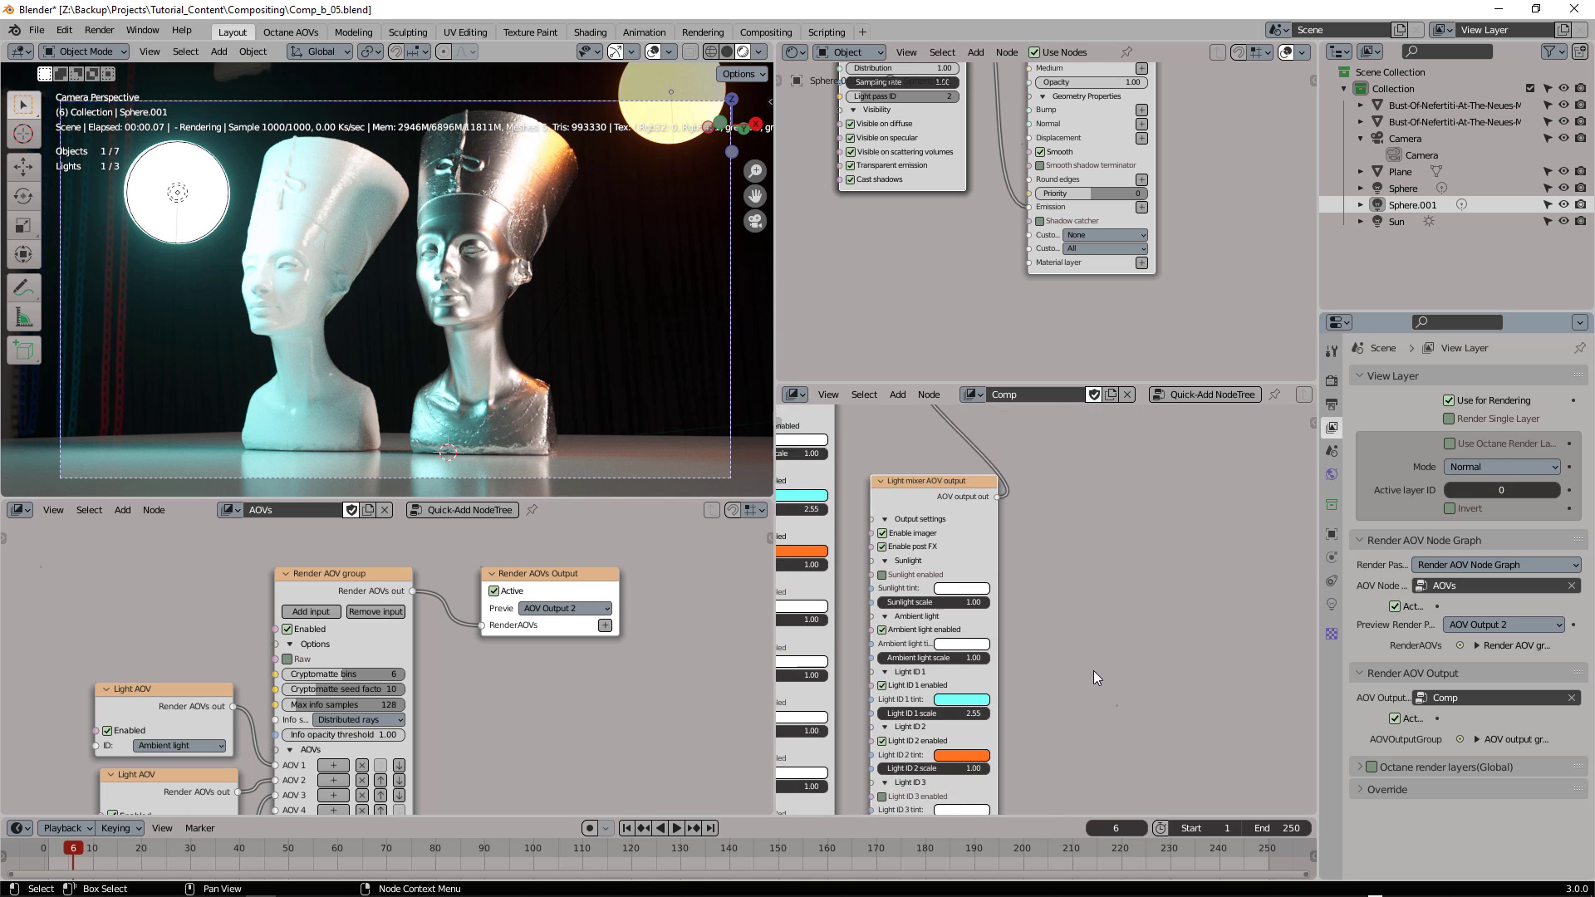
{"action": "left_click", "coordinate": [970, 570]}
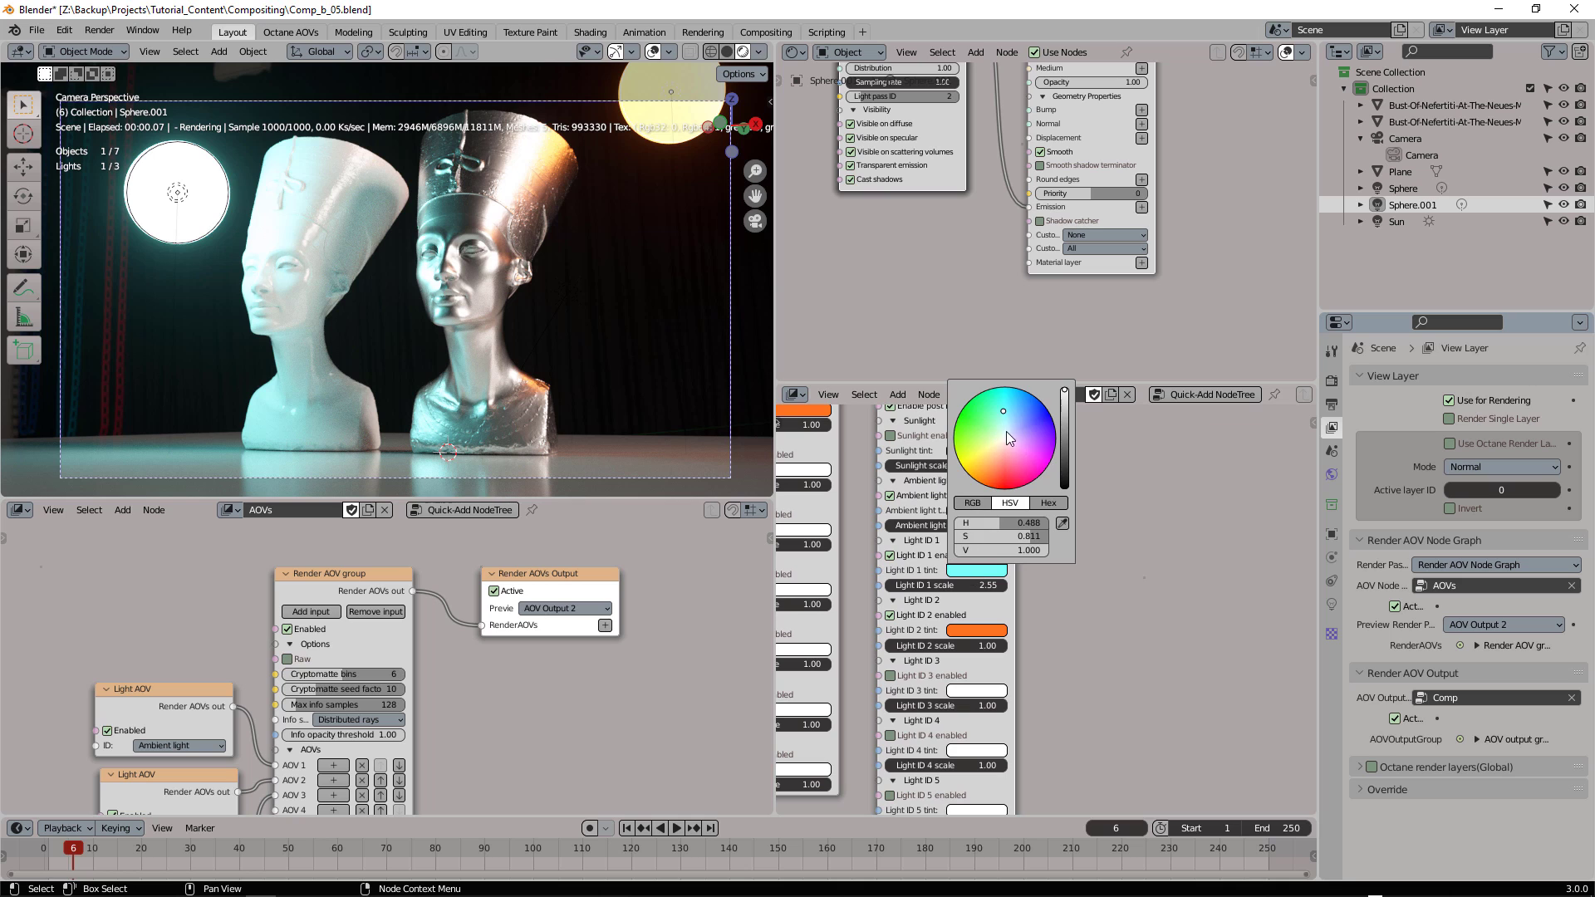
{"action": "mouse_move", "coordinate": [1005, 414]}
{"action": "left_mouse_down"}
{"action": "mouse_move", "coordinate": [1018, 434]}
{"action": "mouse_move", "coordinate": [993, 420]}
{"action": "left_mouse_up"}
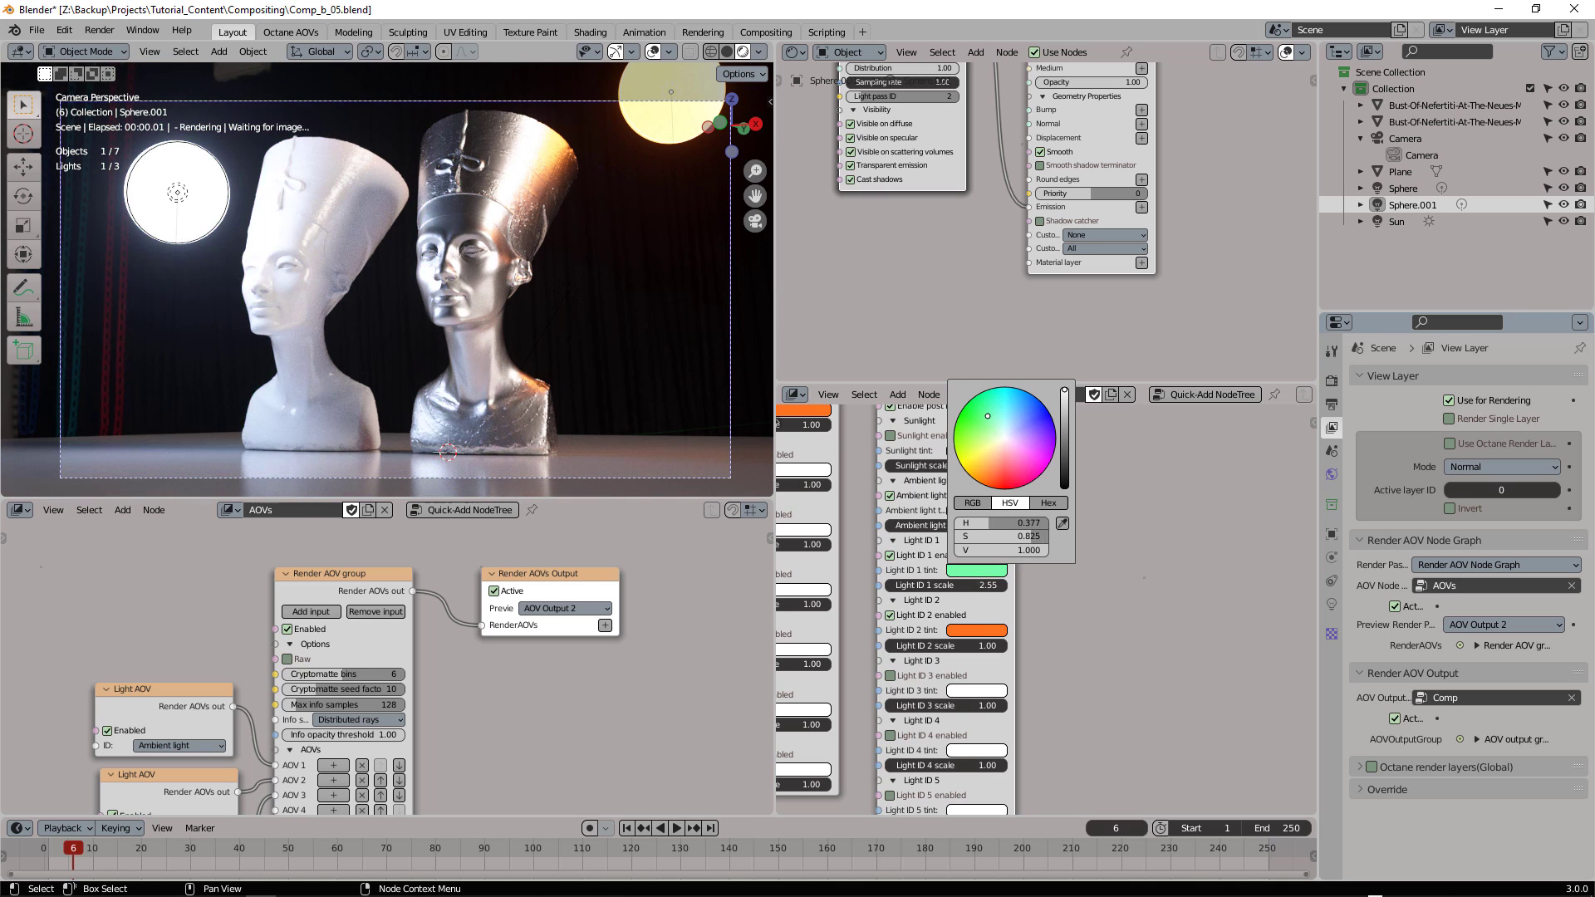
{"action": "left_click", "coordinate": [970, 631]}
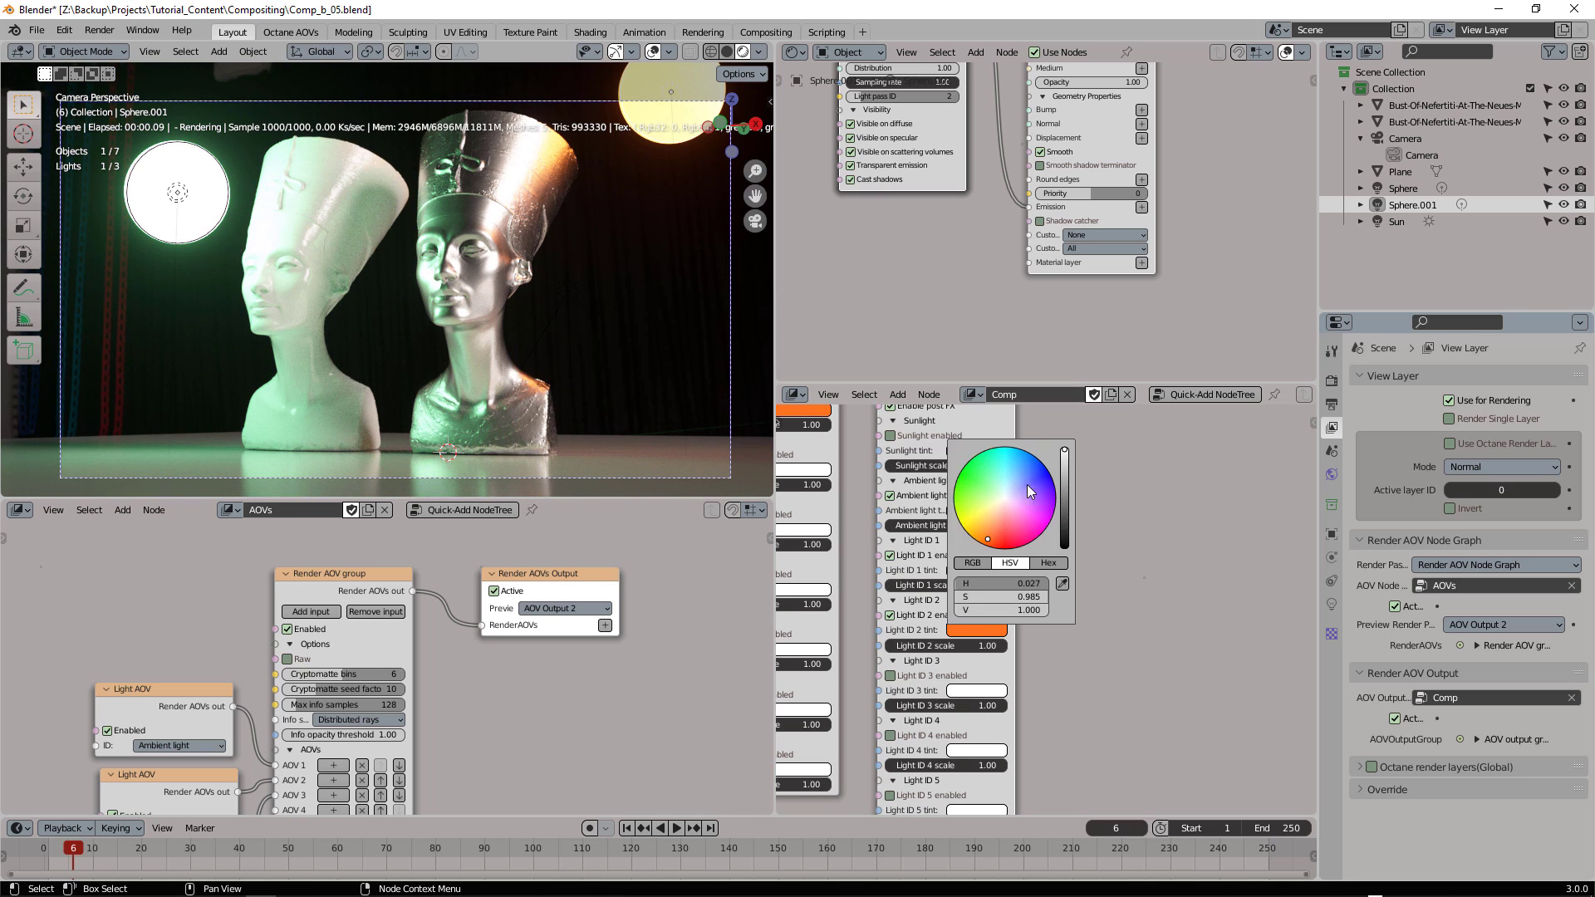
{"action": "left_click", "coordinate": [1026, 485]}
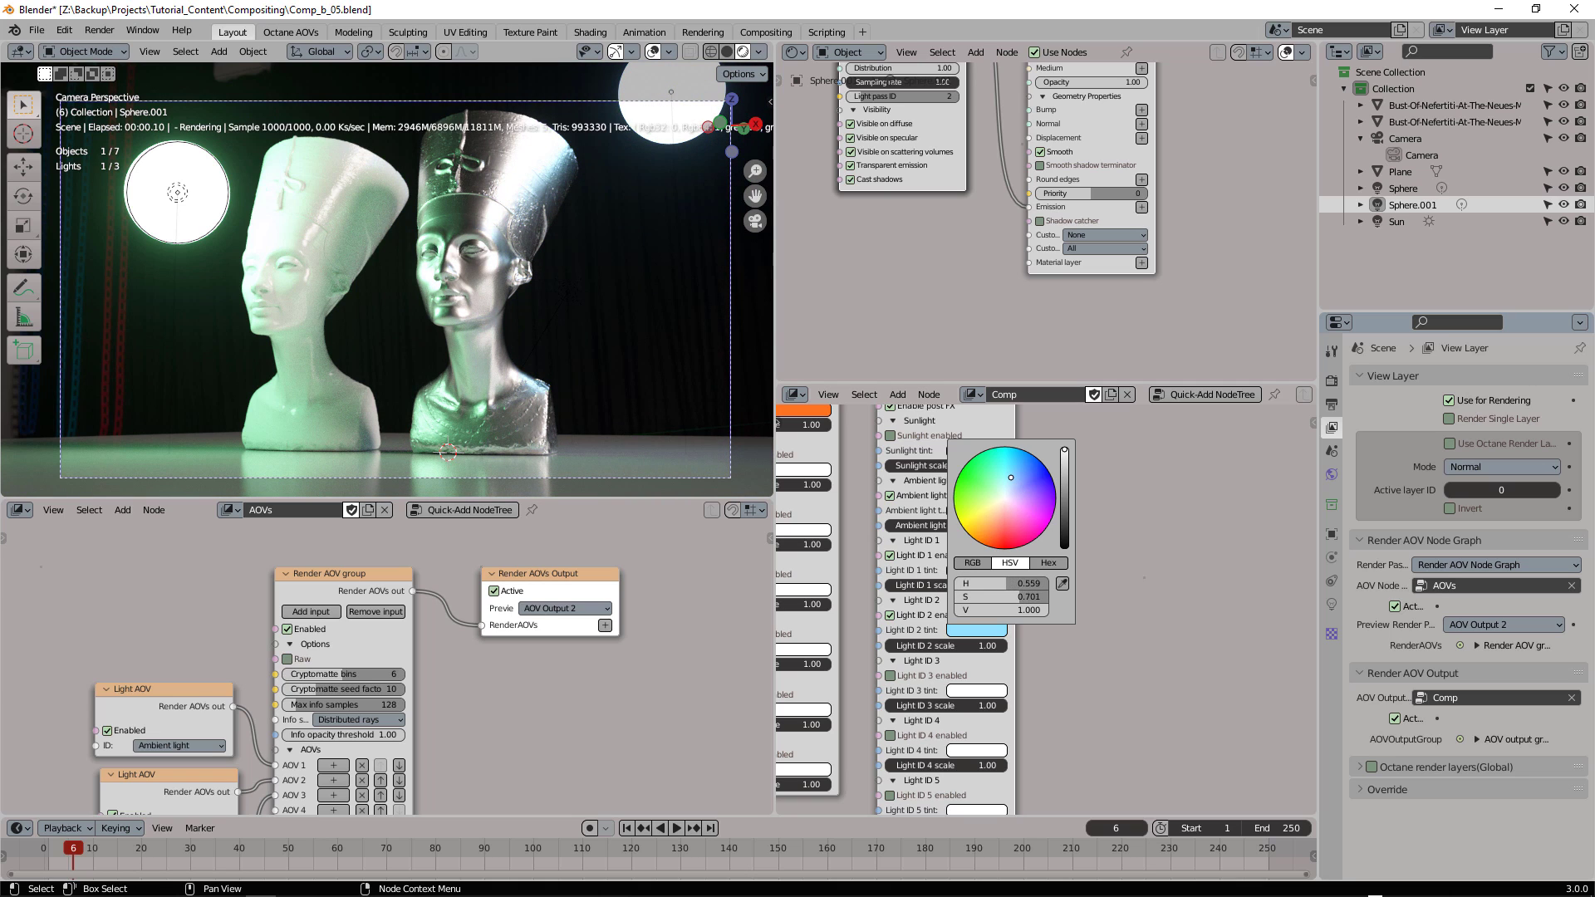
{"action": "left_click_drag", "start_coordinate": [1026, 483], "coordinate": [1017, 492]}
{"action": "left_click_drag", "start_coordinate": [969, 645], "coordinate": [930, 645]}
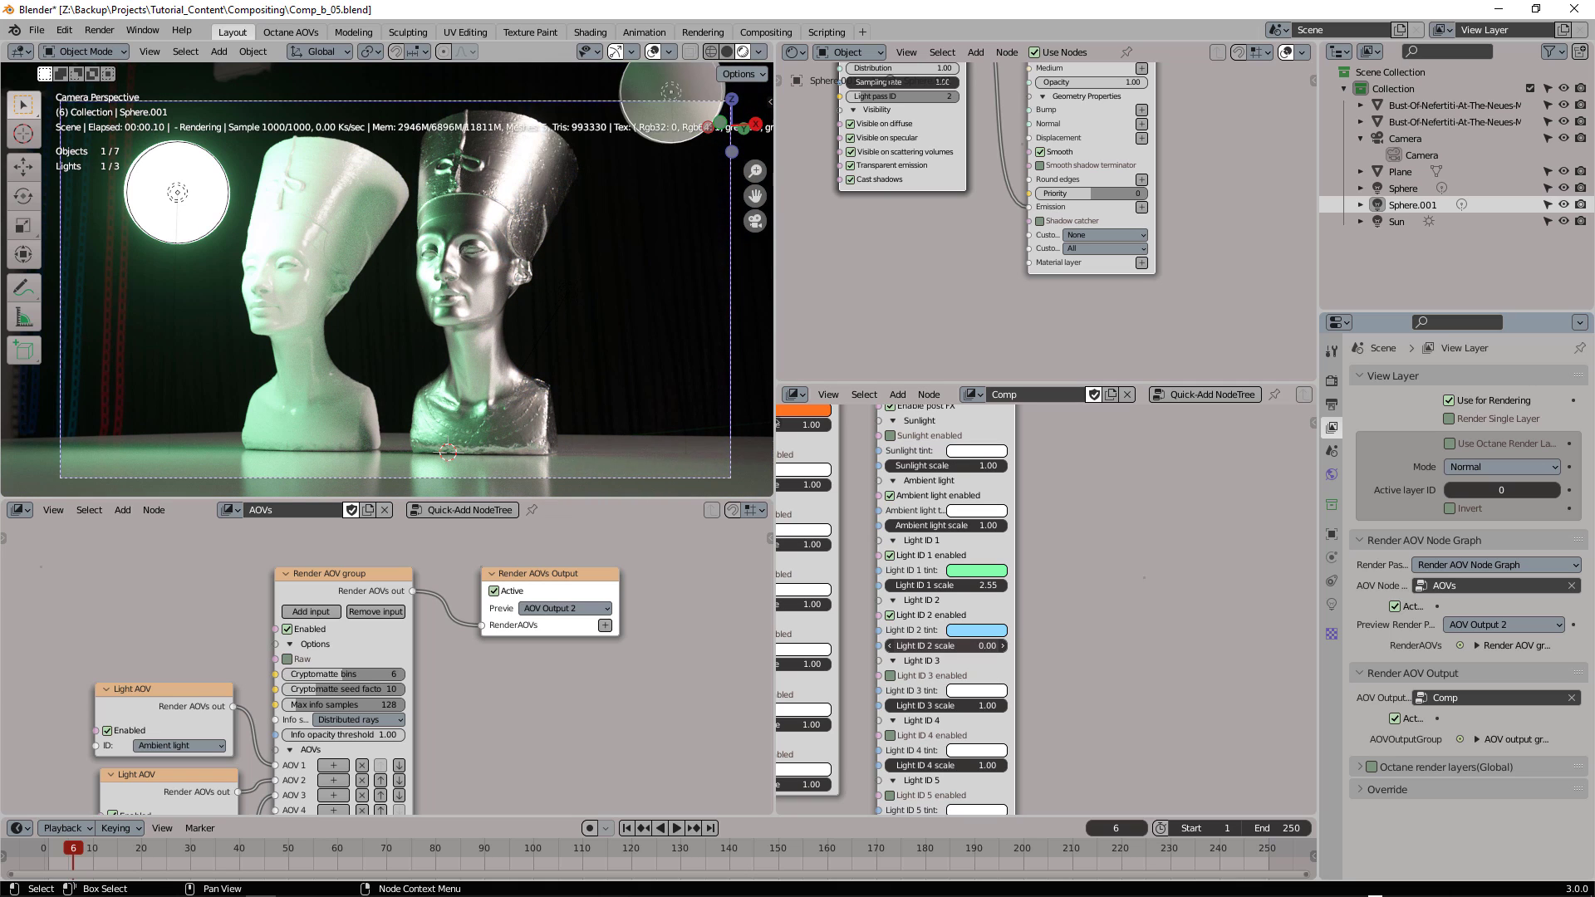
Step: Preview AOV Output 1, then AOV Output 2, then Beauty in the viewport
{"action": "middle_click_drag", "start_coordinate": [1107, 681], "coordinate": [1143, 656]}
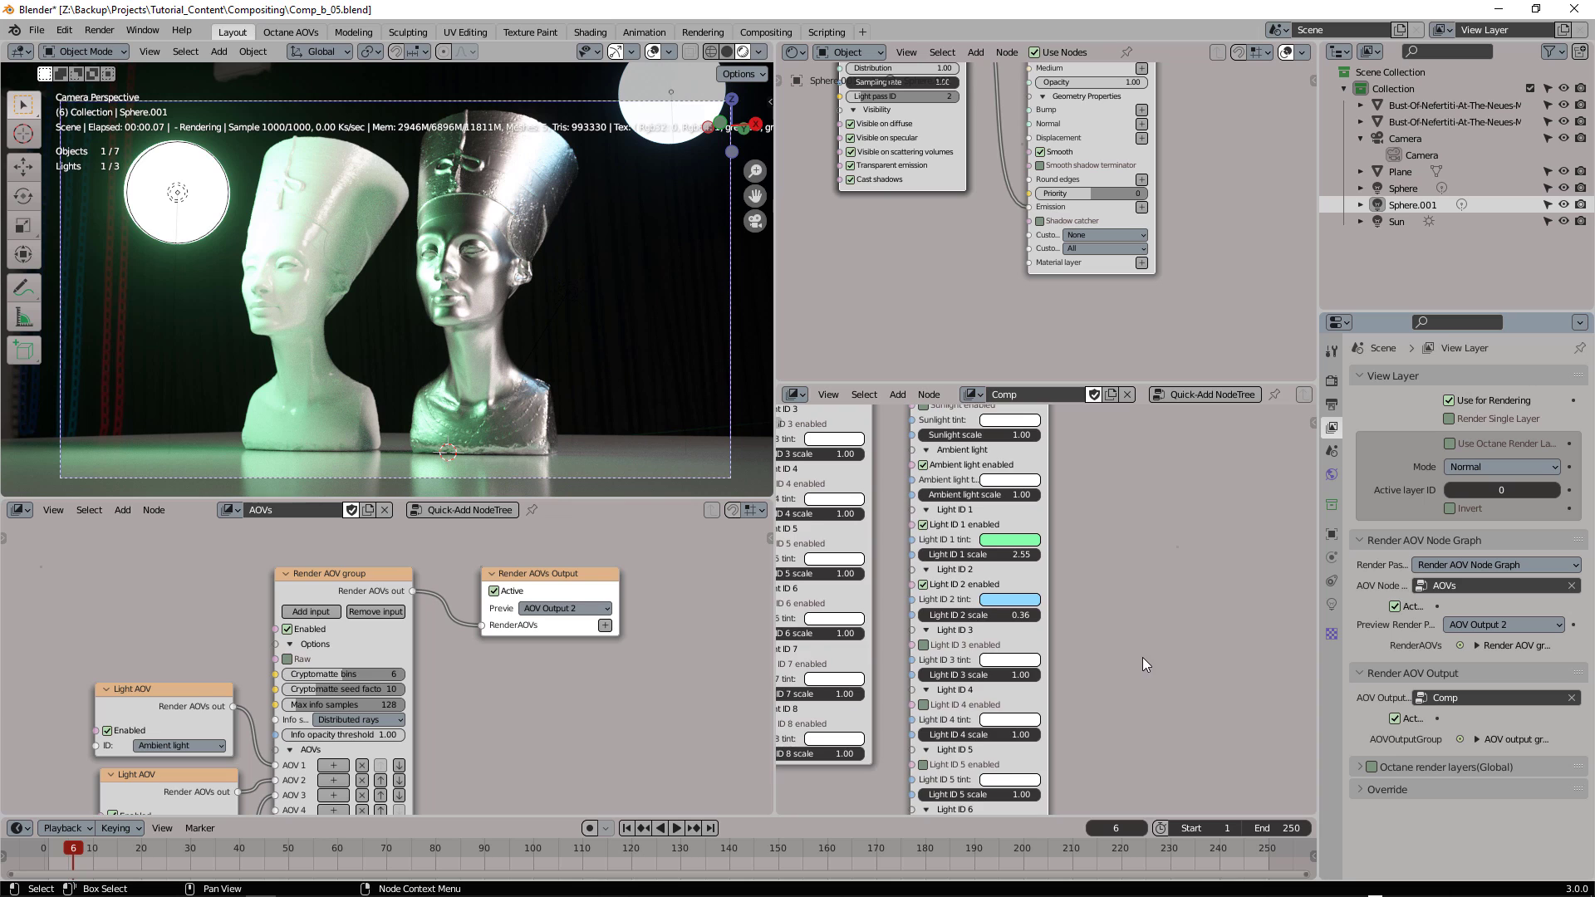
{"action": "scroll", "coordinate": [1143, 656], "scroll_direction": "down", "scroll_amount": 2}
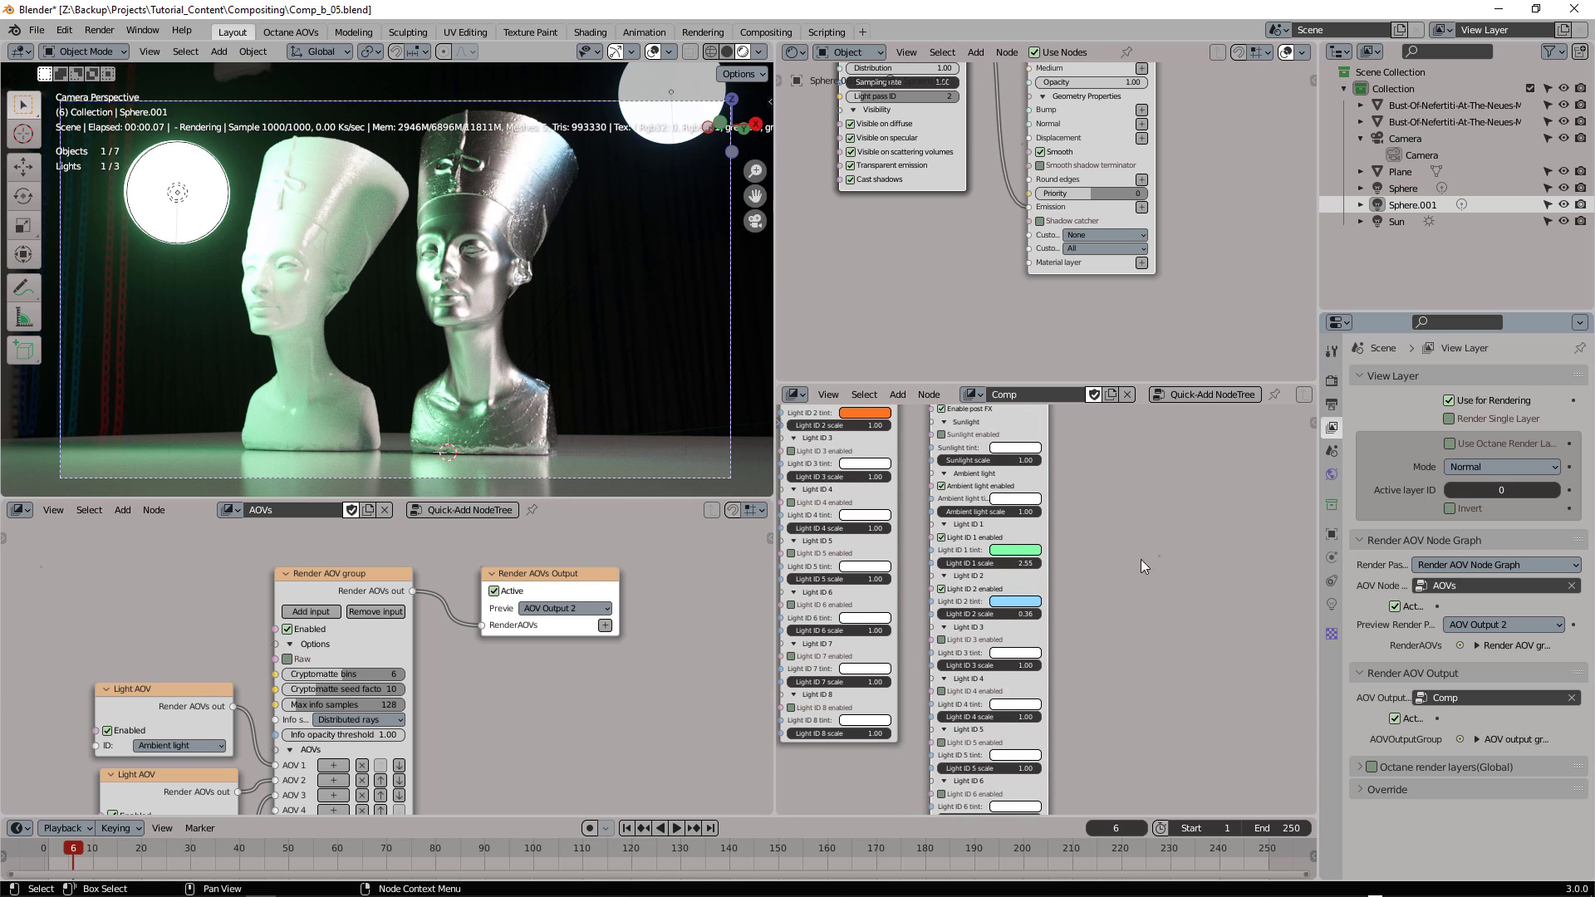
{"action": "left_click", "coordinate": [557, 608]}
{"action": "left_click", "coordinate": [578, 703]}
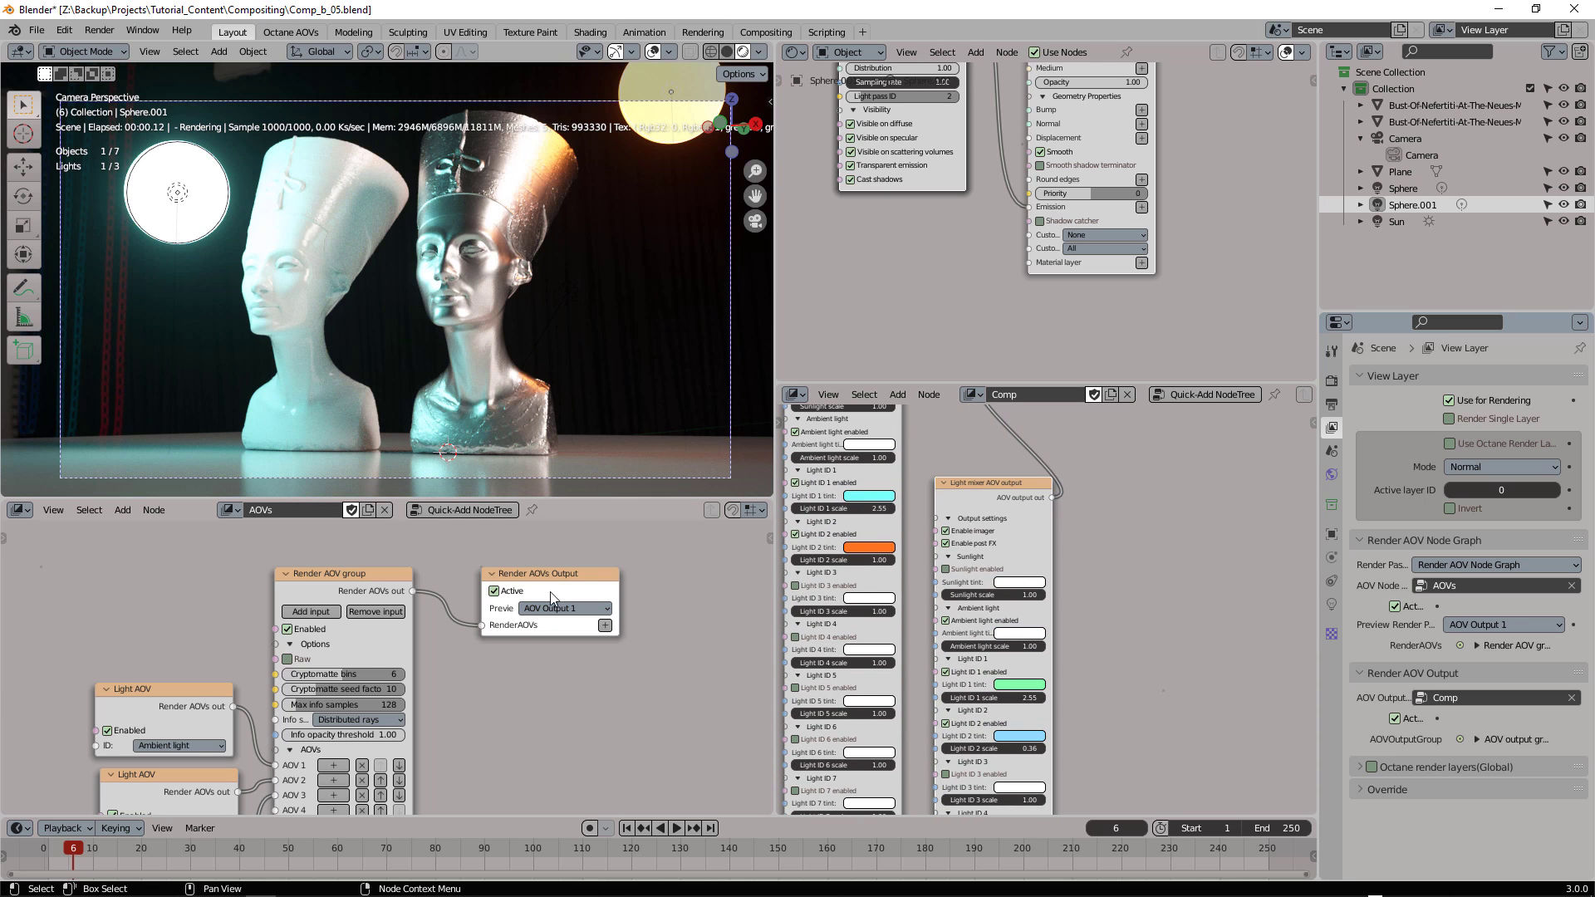
{"action": "left_click", "coordinate": [563, 608]}
{"action": "left_click", "coordinate": [573, 713]}
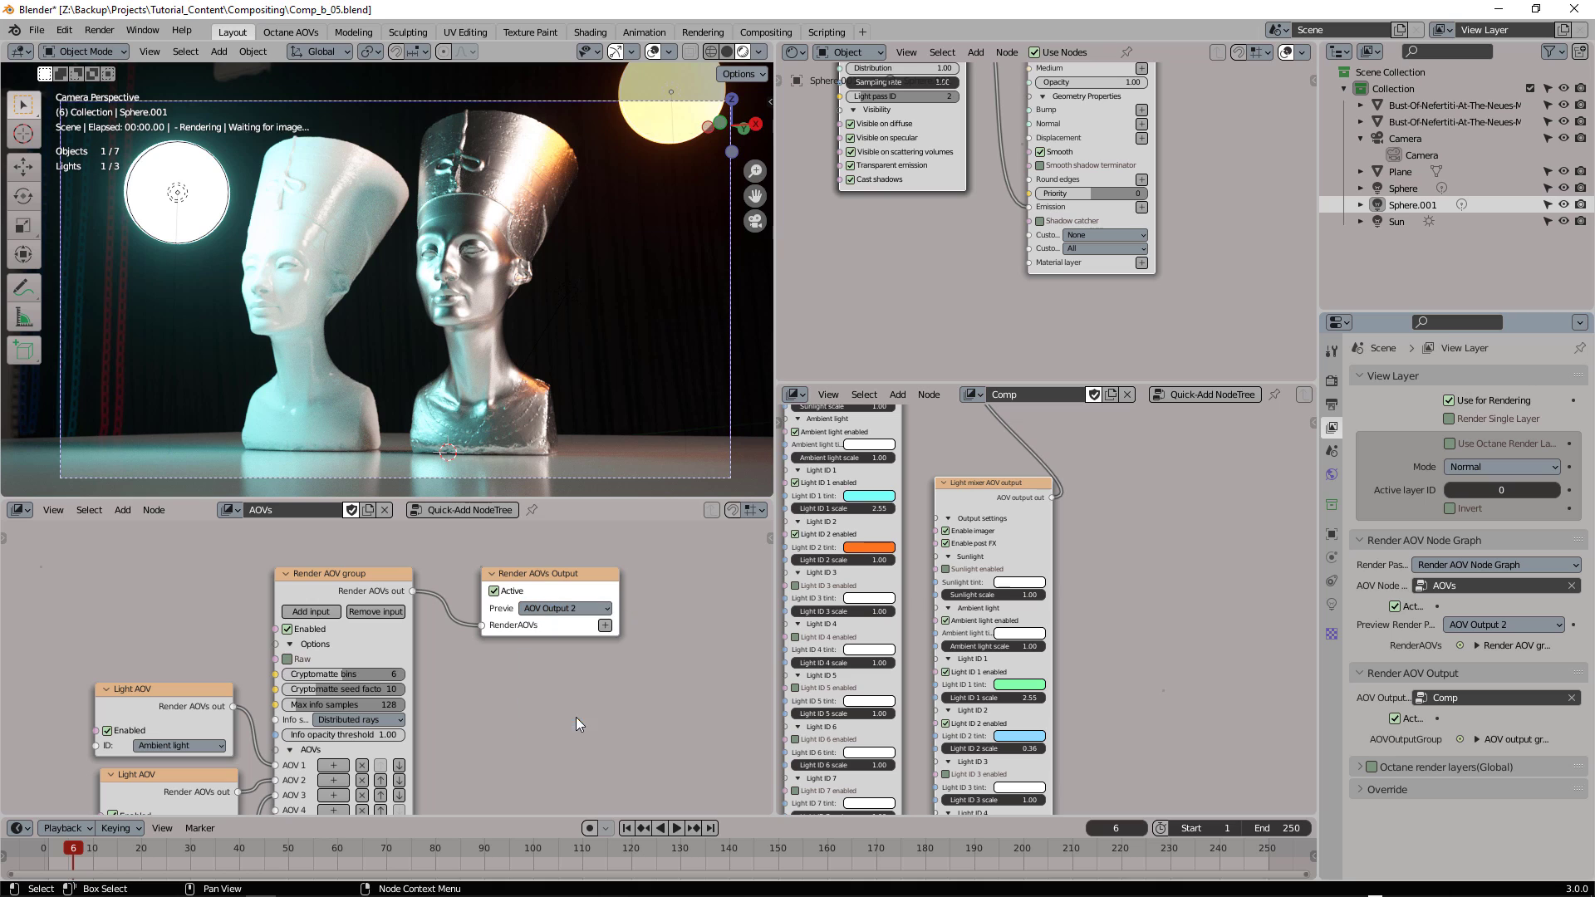
{"action": "left_click", "coordinate": [555, 609]}
{"action": "left_click", "coordinate": [554, 622]}
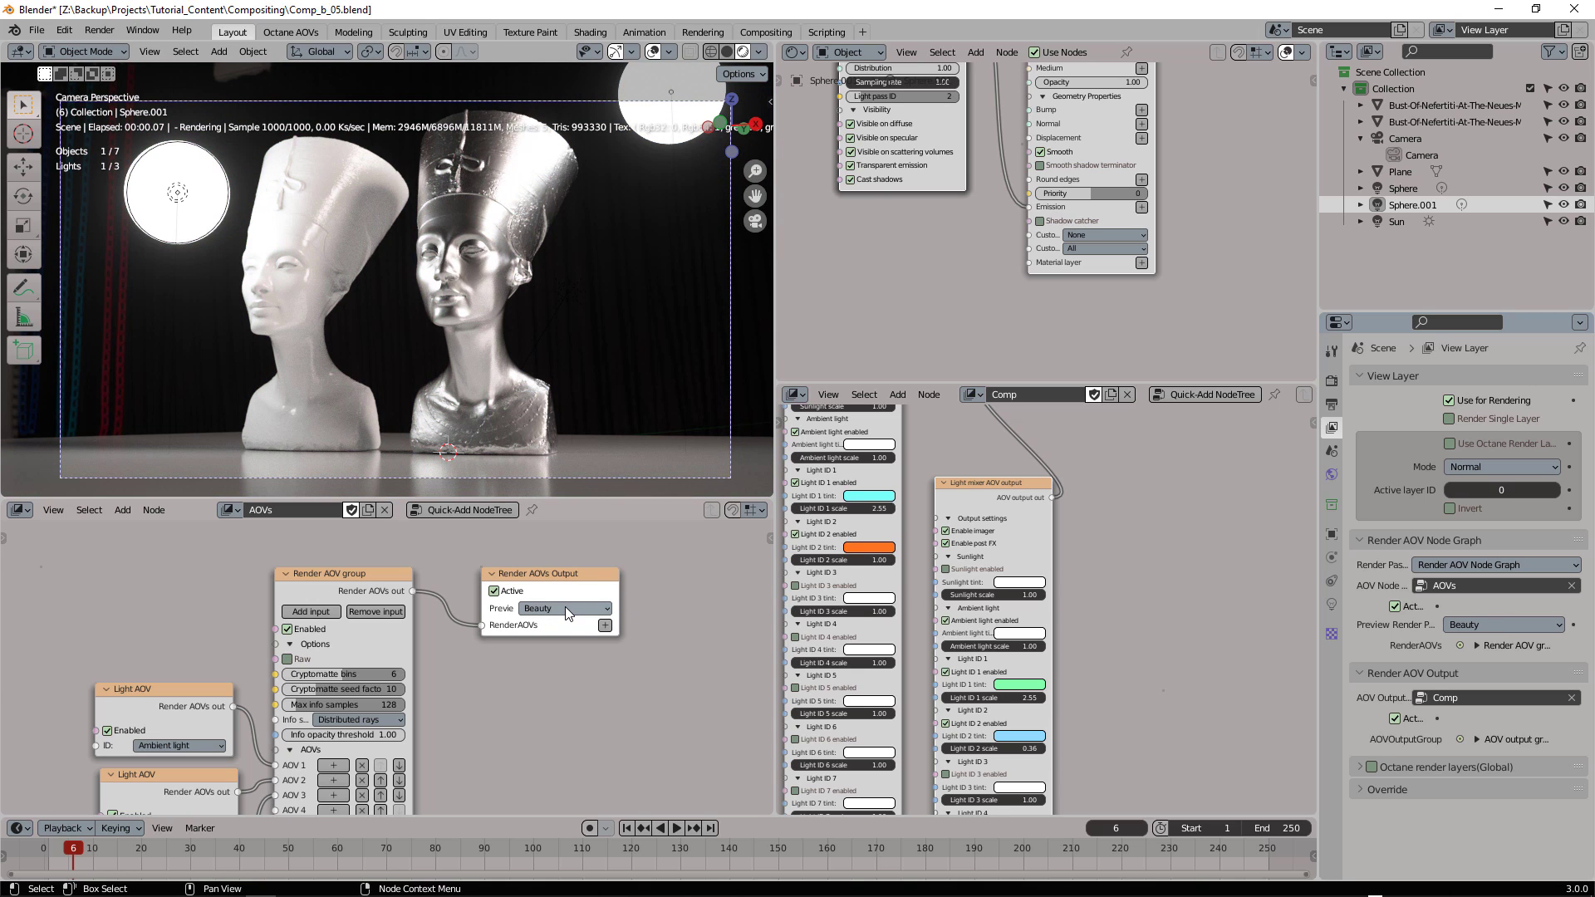
Step: Recheck AOV Outputs 1 and 2, leave the preview on Beauty, and save as Comp_b_06.blend
{"action": "left_click", "coordinate": [556, 611]}
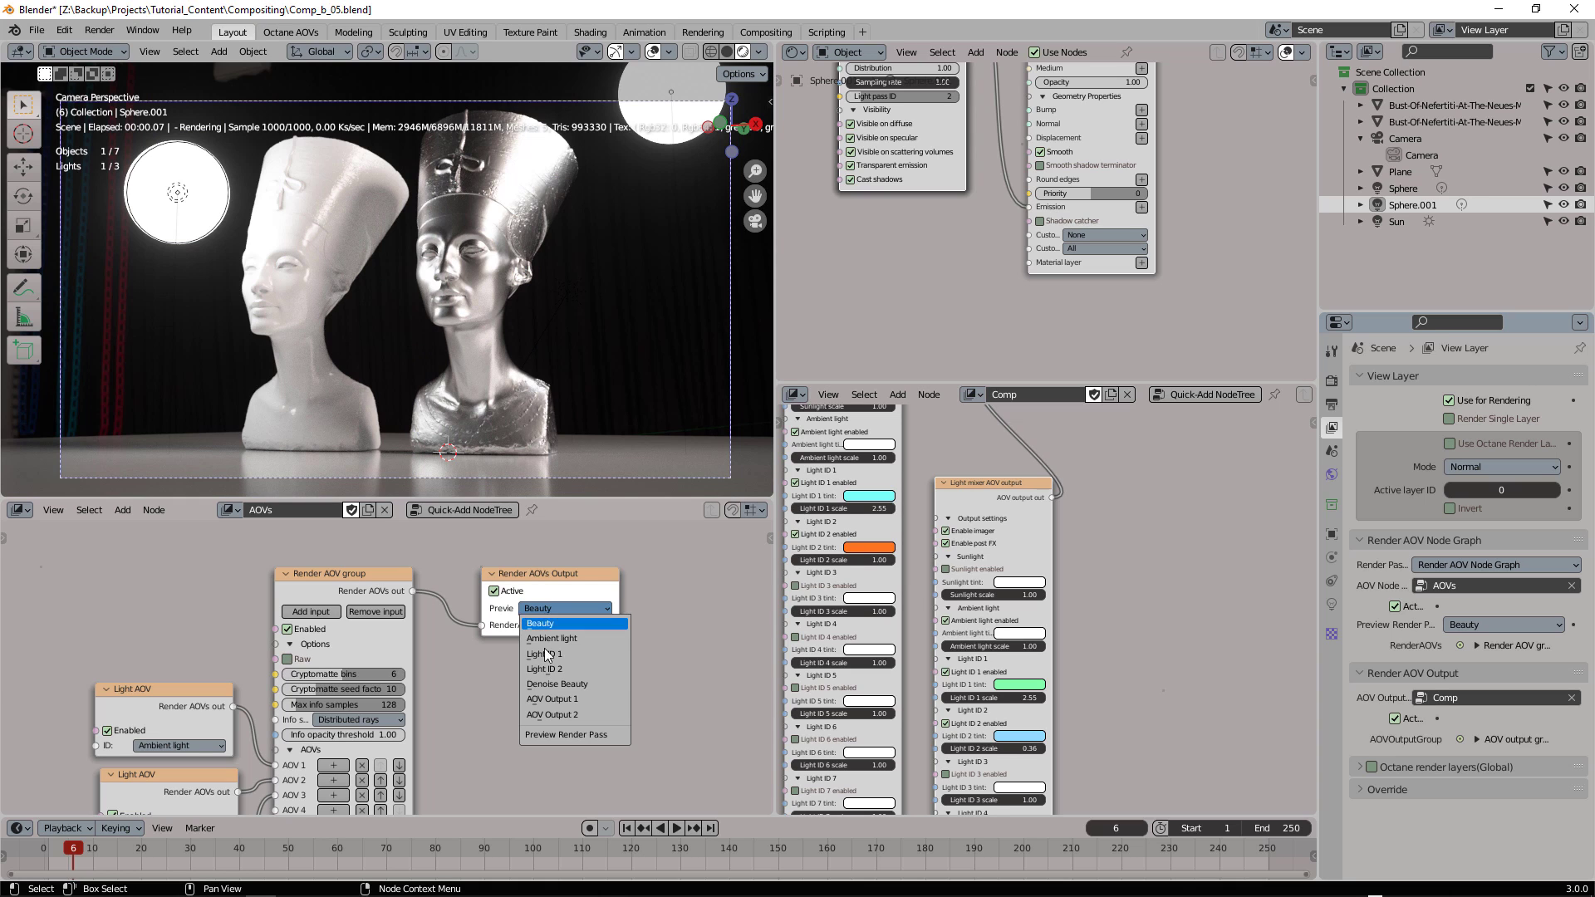
{"action": "left_click", "coordinate": [553, 698]}
{"action": "left_click", "coordinate": [556, 609]}
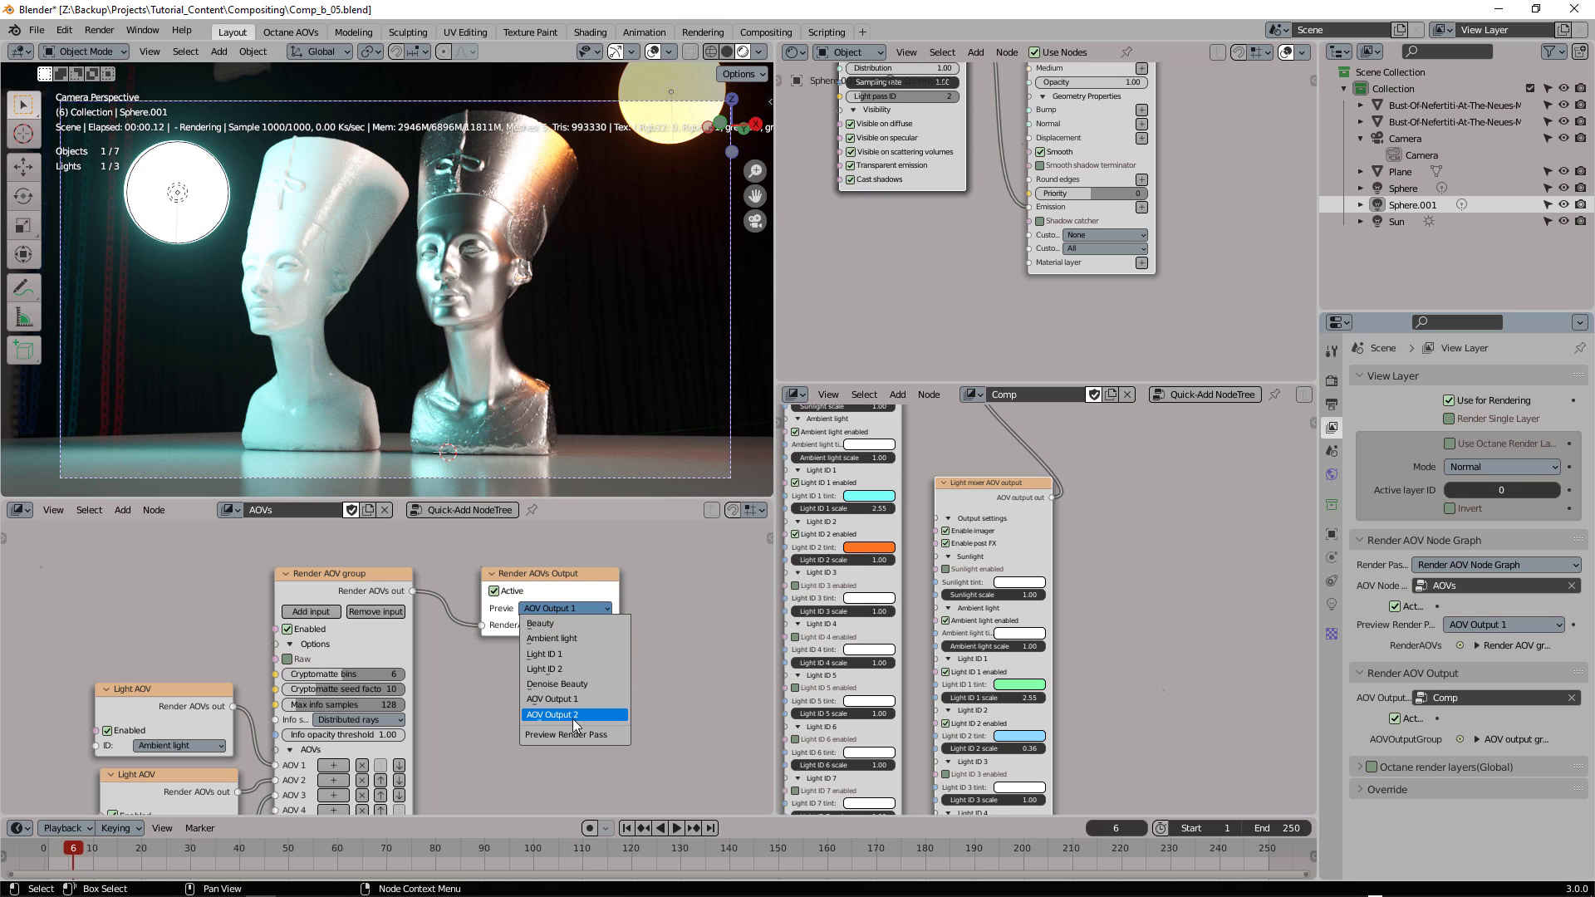
{"action": "left_click", "coordinate": [573, 716]}
{"action": "left_click", "coordinate": [564, 612]}
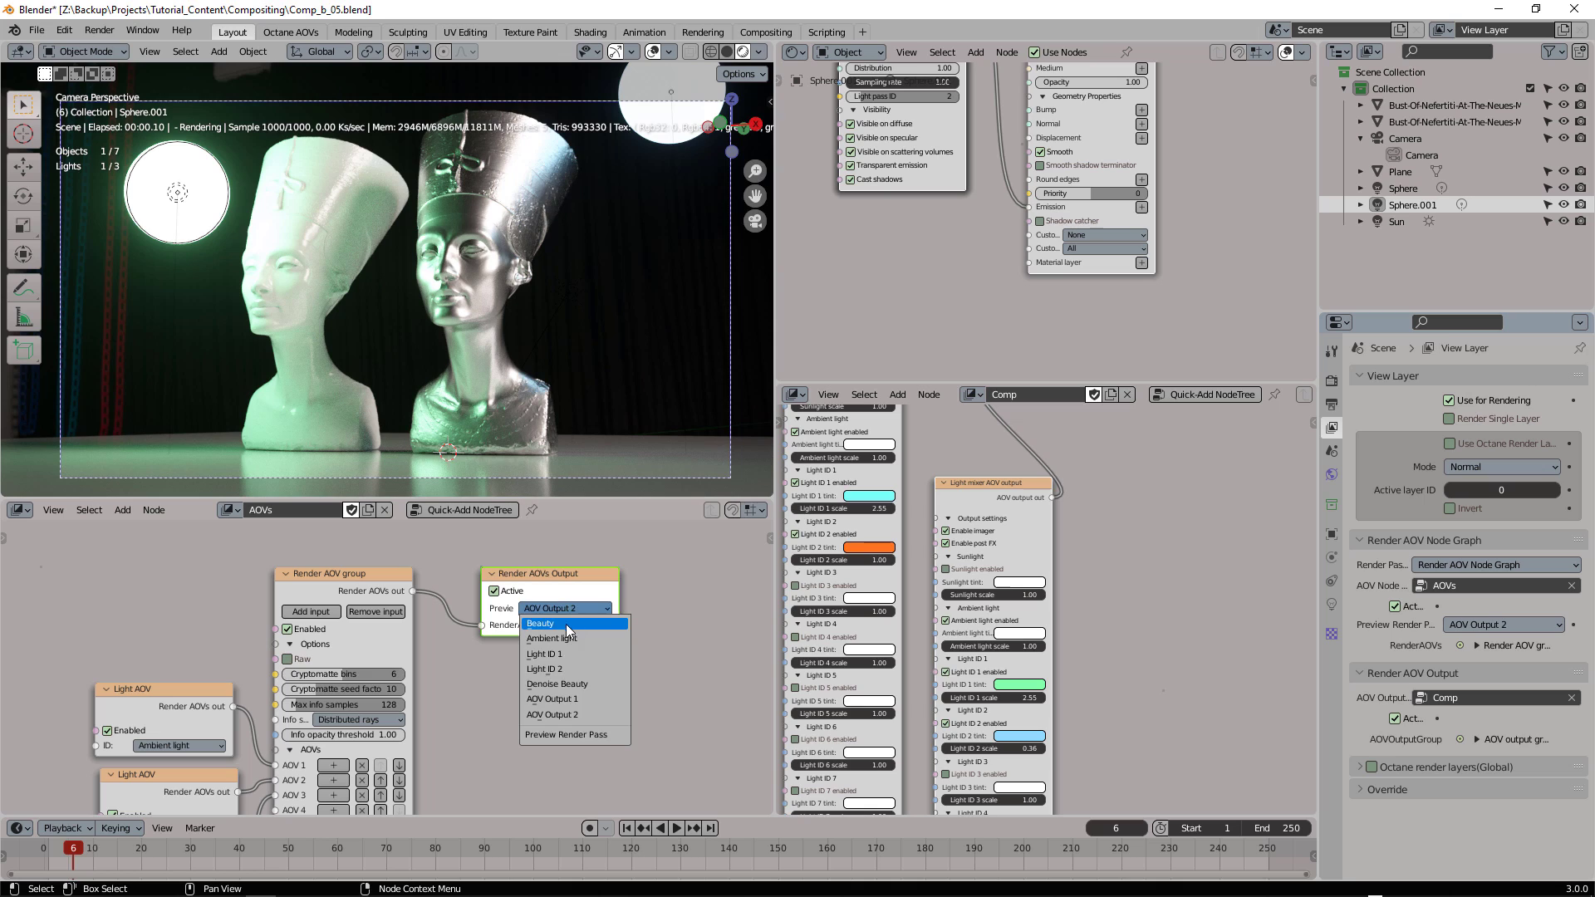
{"action": "left_click", "coordinate": [566, 625]}
{"action": "key", "text": "ctrl+alt+s"}
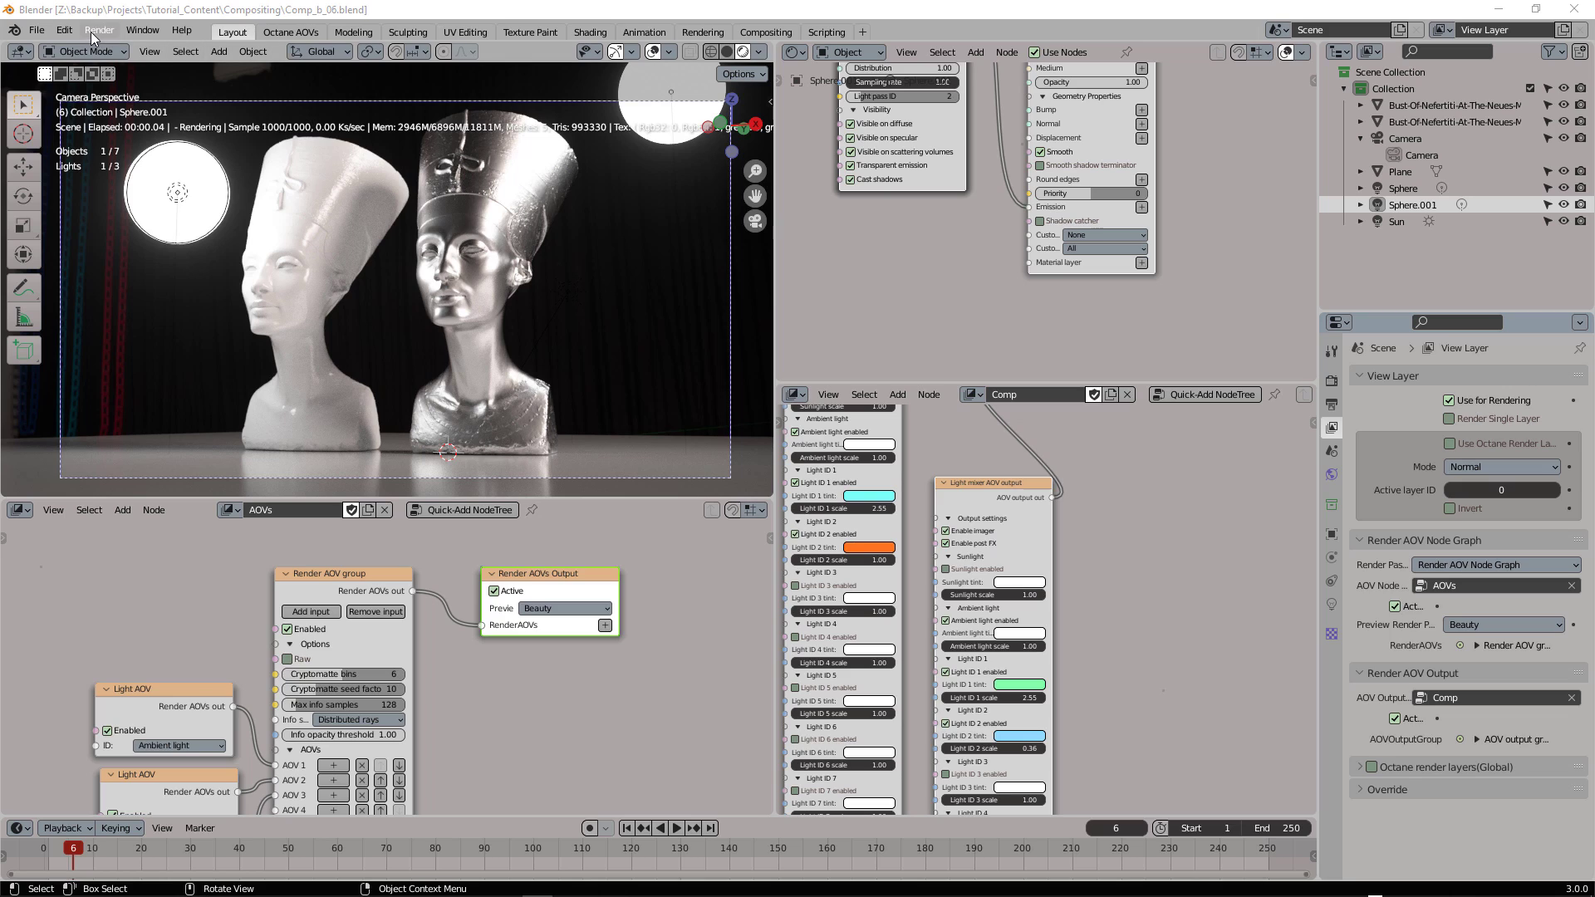
Step: Stop the live preview with solid shading and render frame 6 as a final still image
{"action": "left_click", "coordinate": [727, 52]}
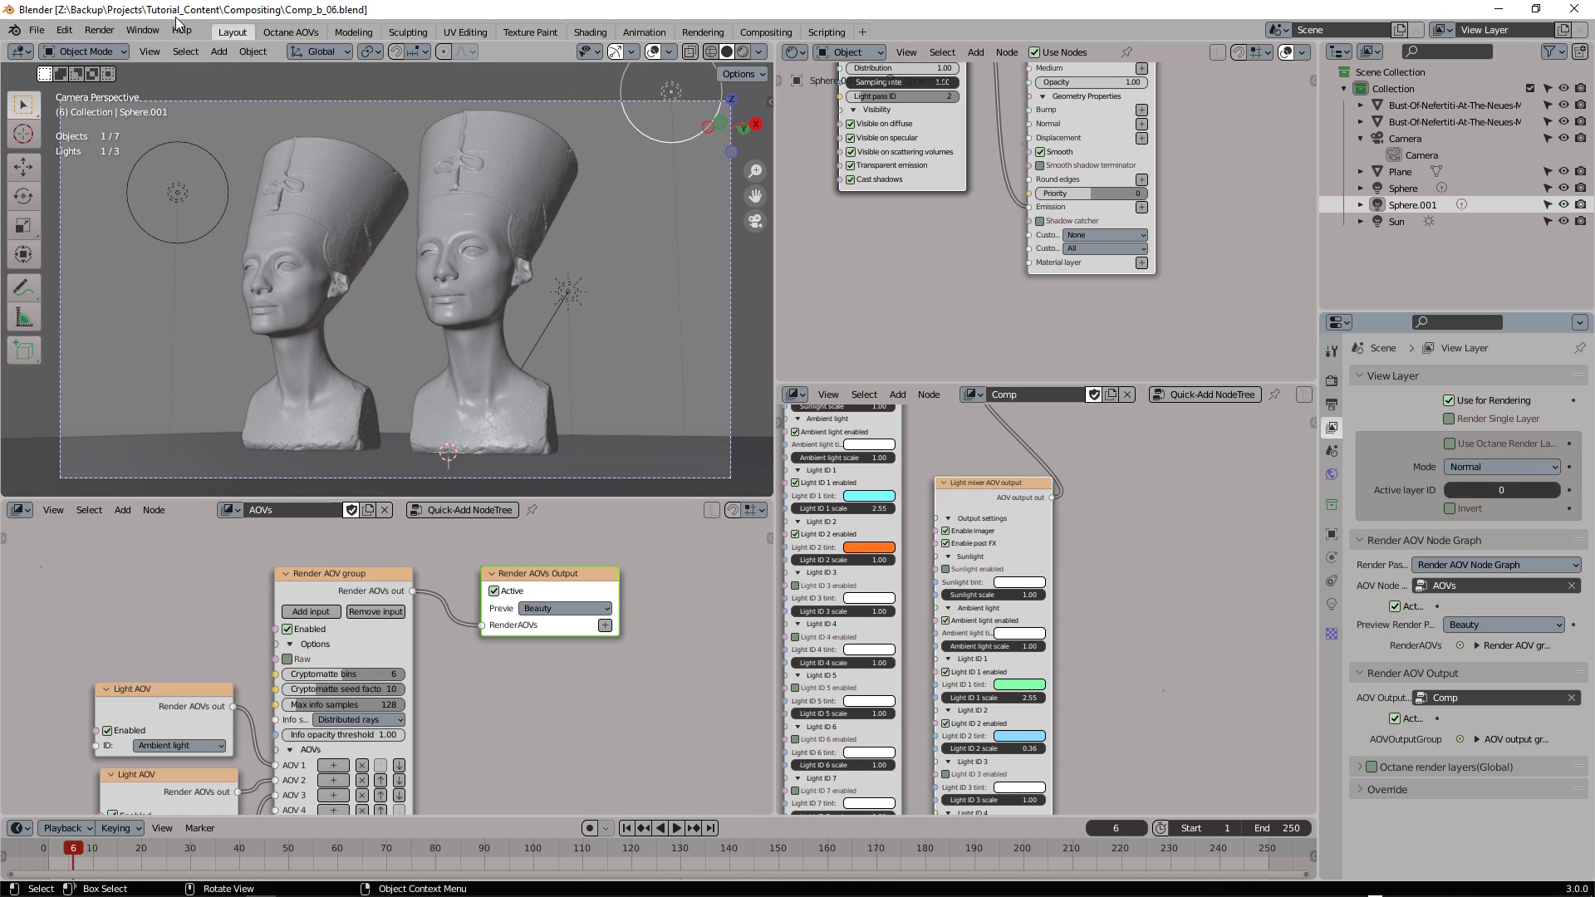
{"action": "left_click", "coordinate": [99, 29]}
{"action": "left_click", "coordinate": [124, 48]}
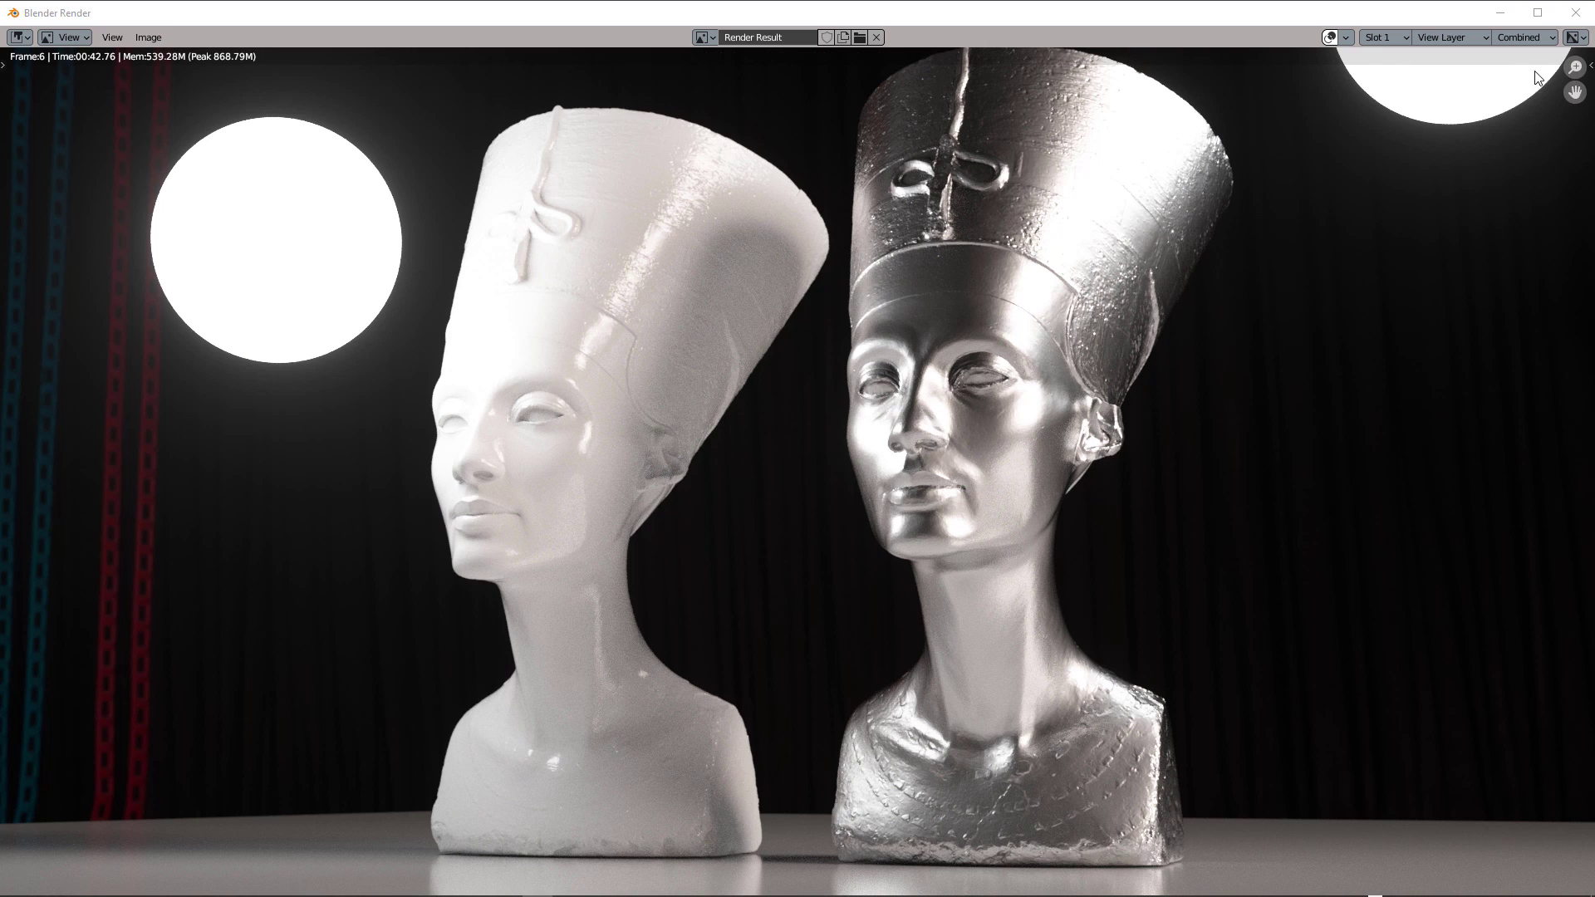
Step: View the OctAmbientLight, OctLightPass1 and OctLightPass2 passes in the render result
{"action": "left_click", "coordinate": [1525, 38]}
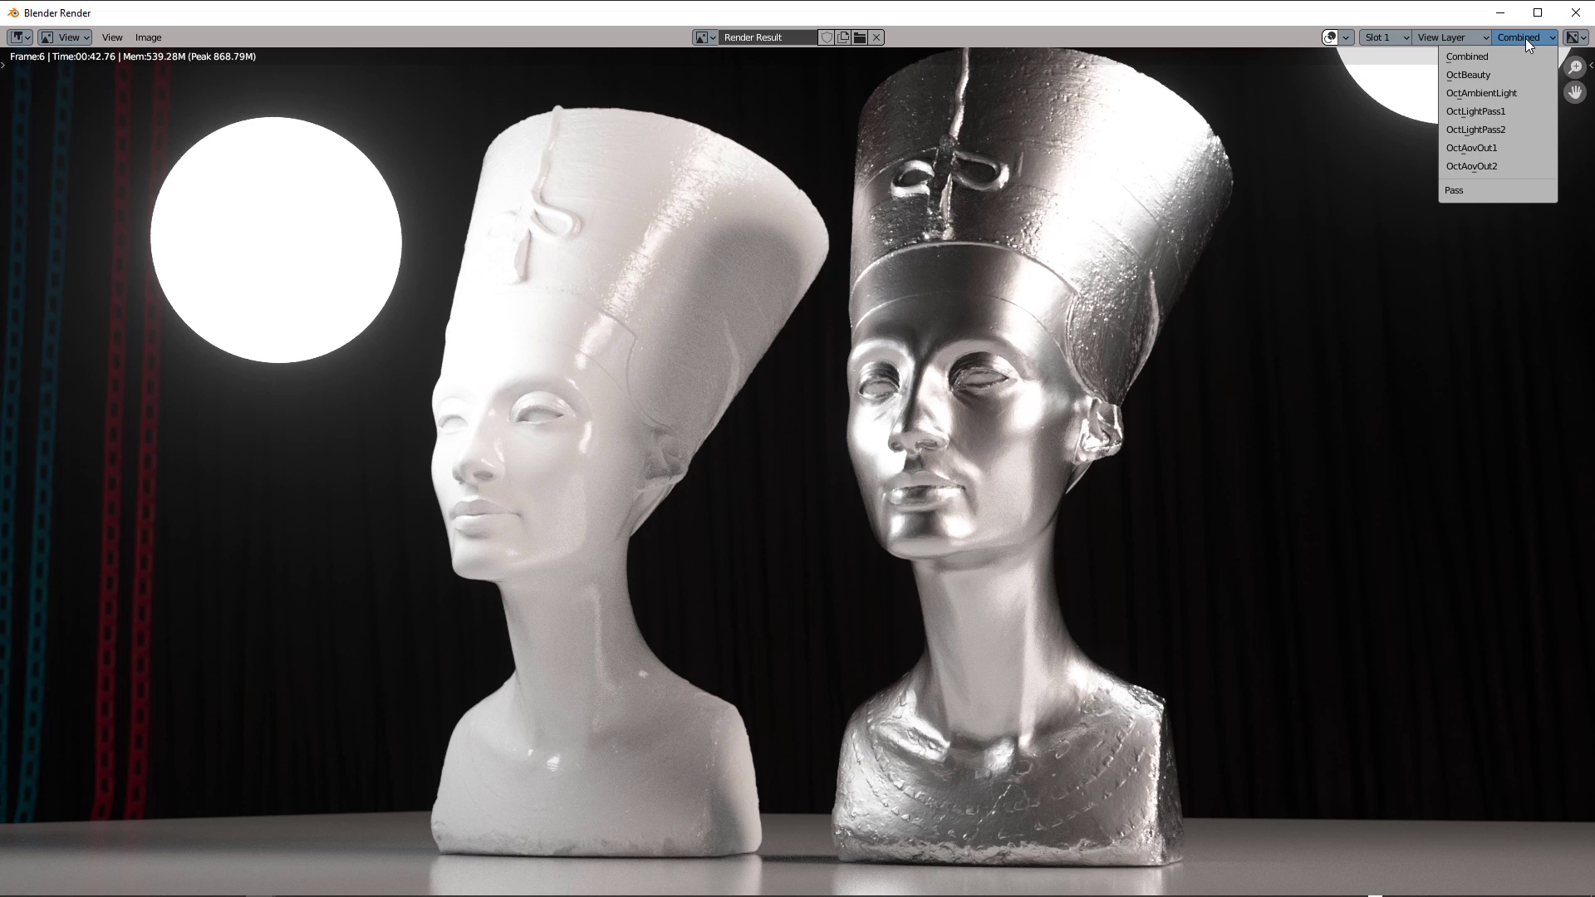
{"action": "left_click", "coordinate": [1519, 36]}
{"action": "left_click", "coordinate": [1491, 93]}
{"action": "left_click", "coordinate": [1522, 35]}
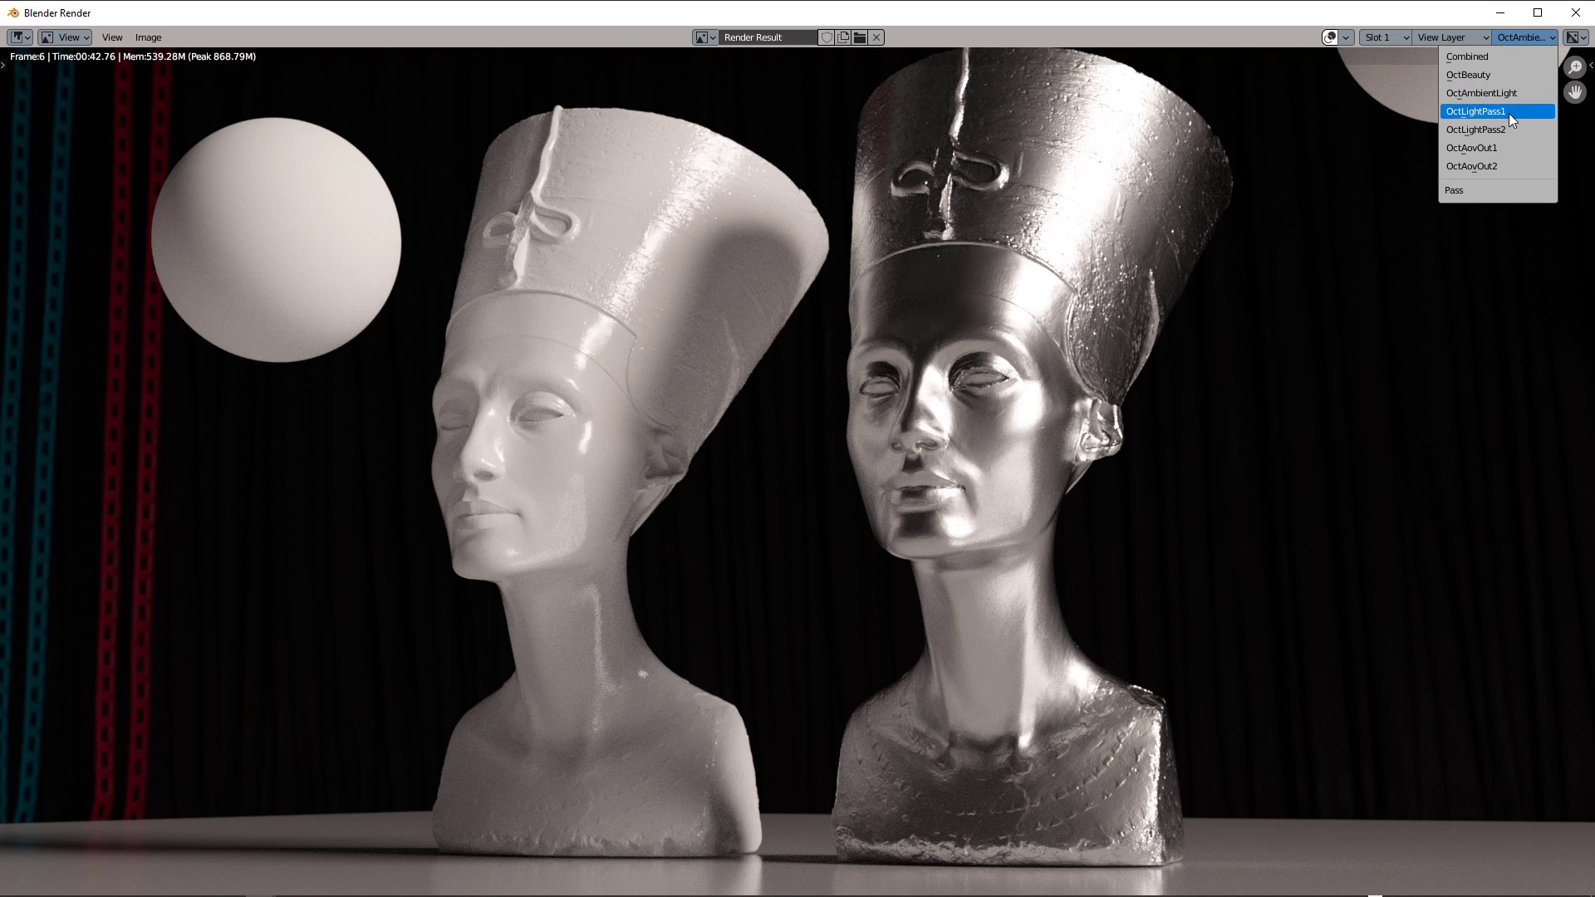
{"action": "left_click", "coordinate": [1507, 112]}
{"action": "left_click", "coordinate": [1533, 40]}
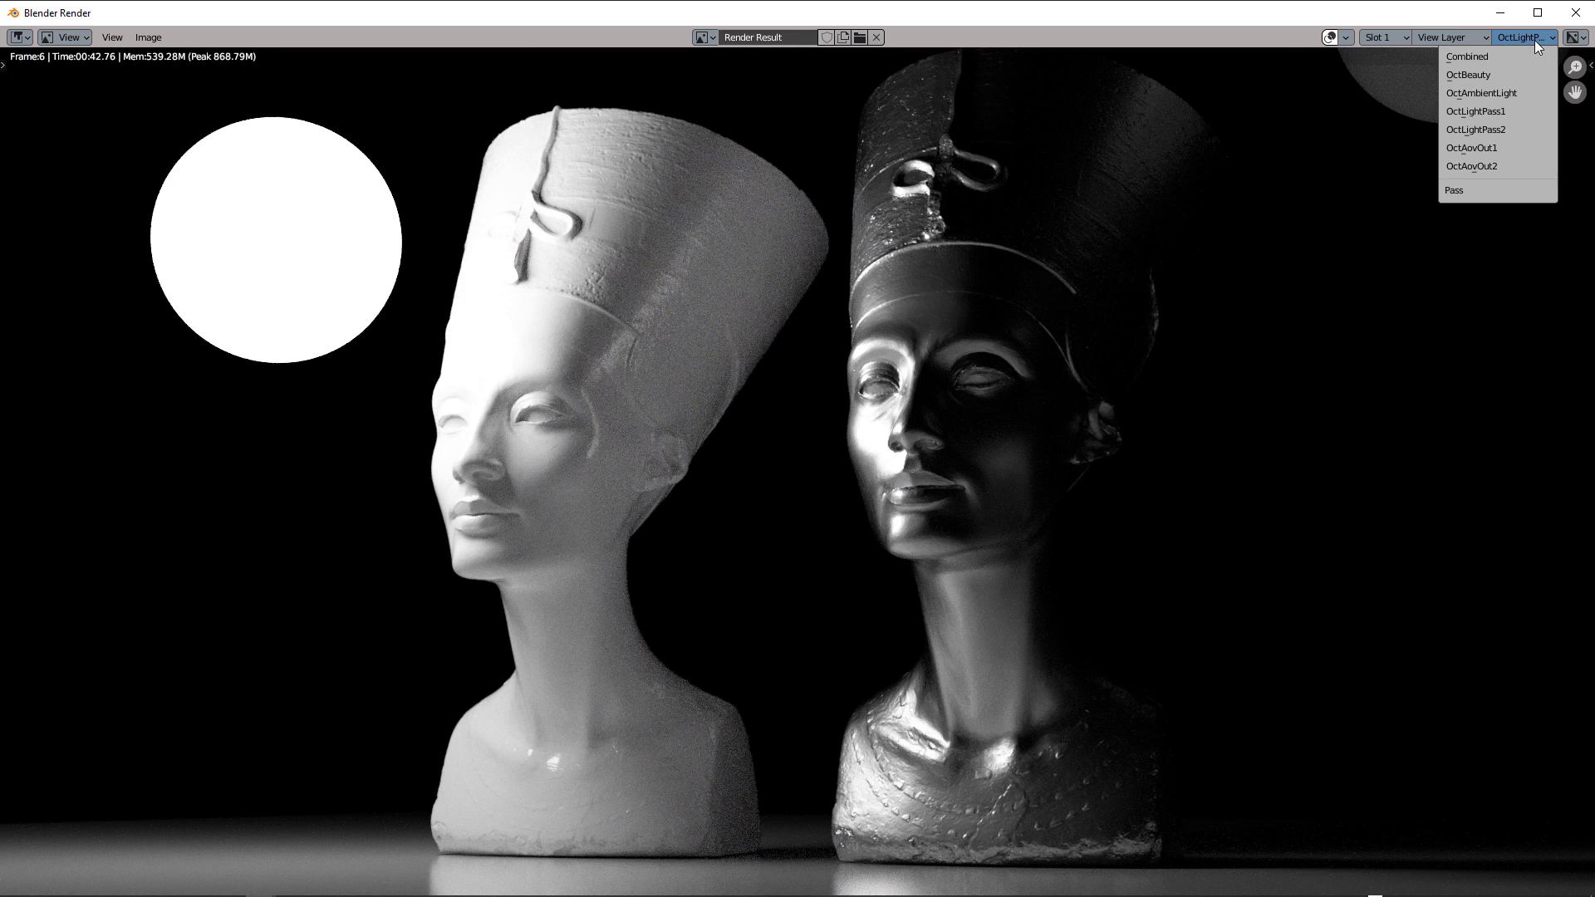
{"action": "left_click", "coordinate": [1517, 127]}
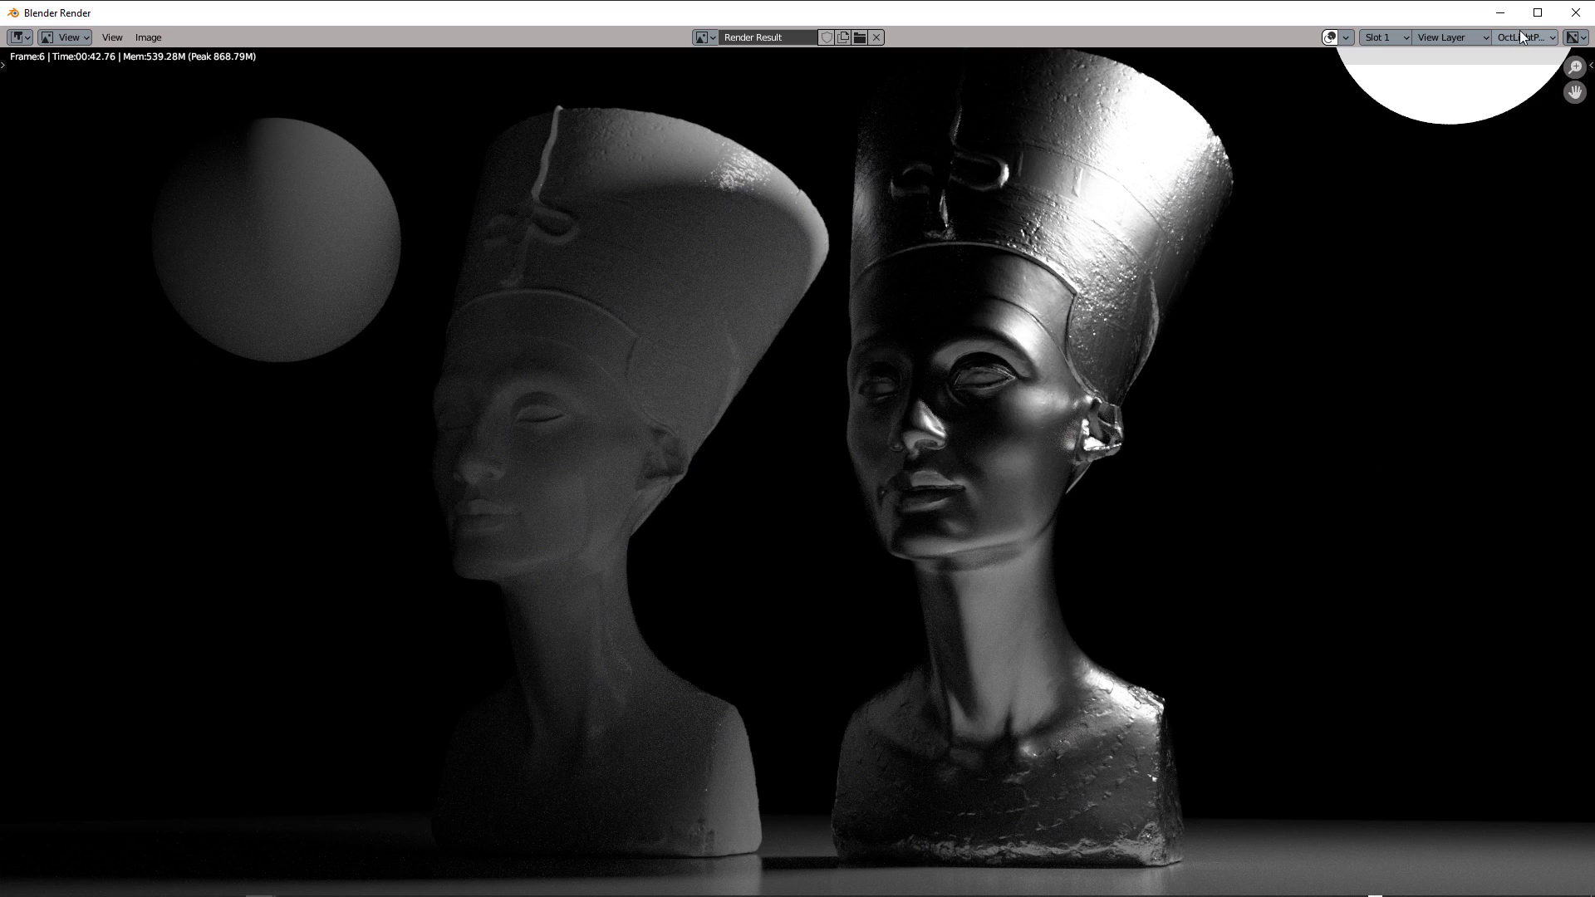
Step: Compare the OctAovOut1 and greenish OctAovOut2 output passes
{"action": "left_click", "coordinate": [1516, 38]}
{"action": "left_click", "coordinate": [1500, 150]}
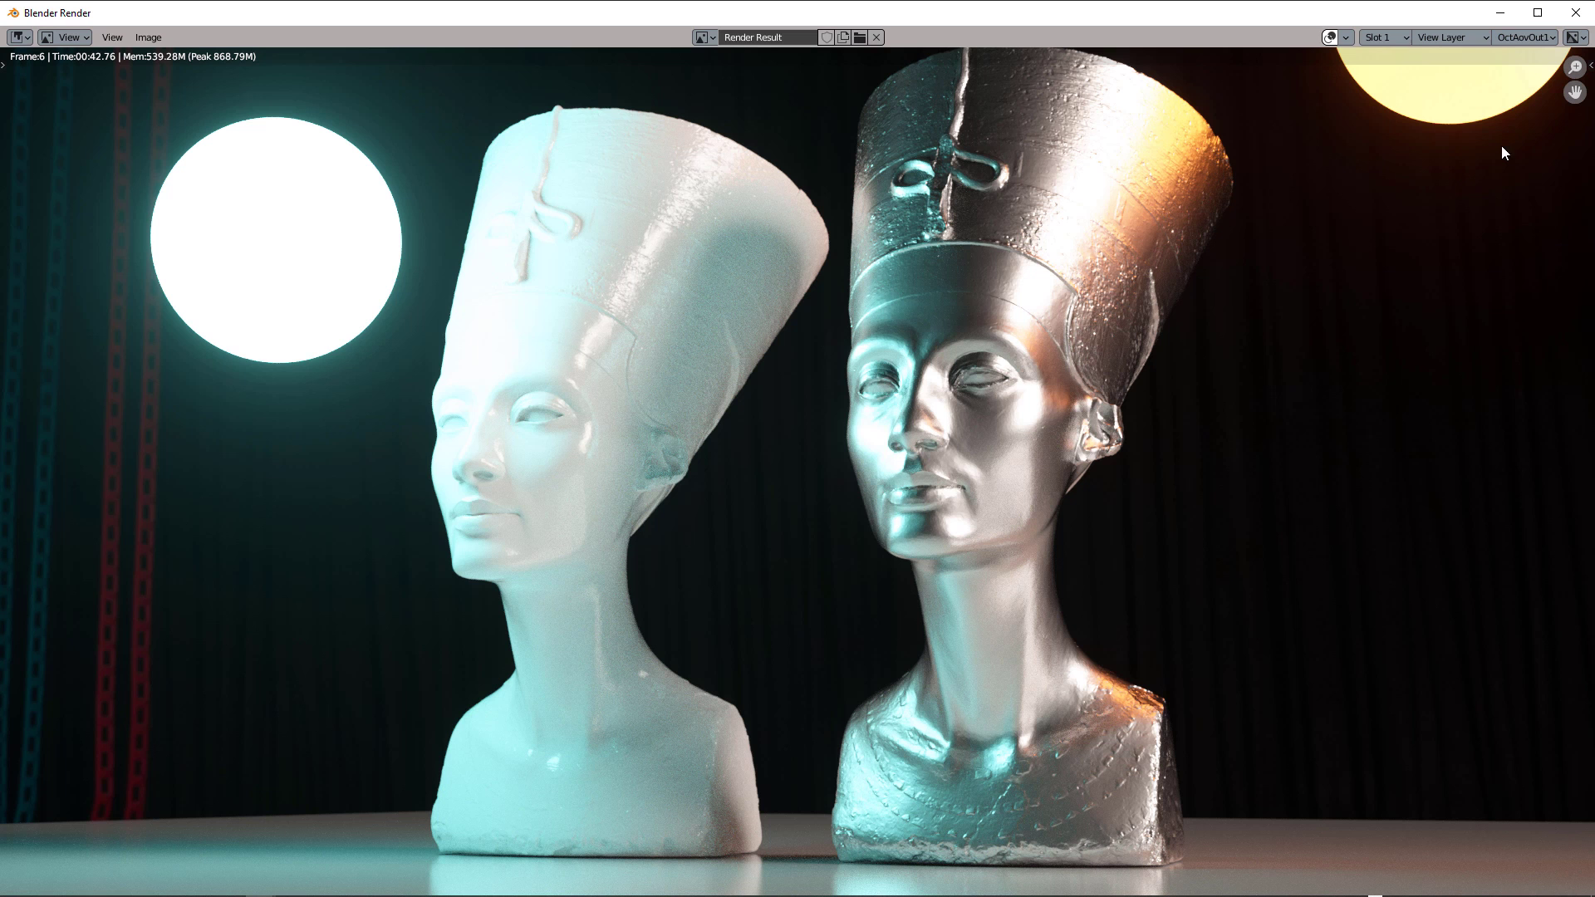
{"action": "left_click", "coordinate": [1514, 40]}
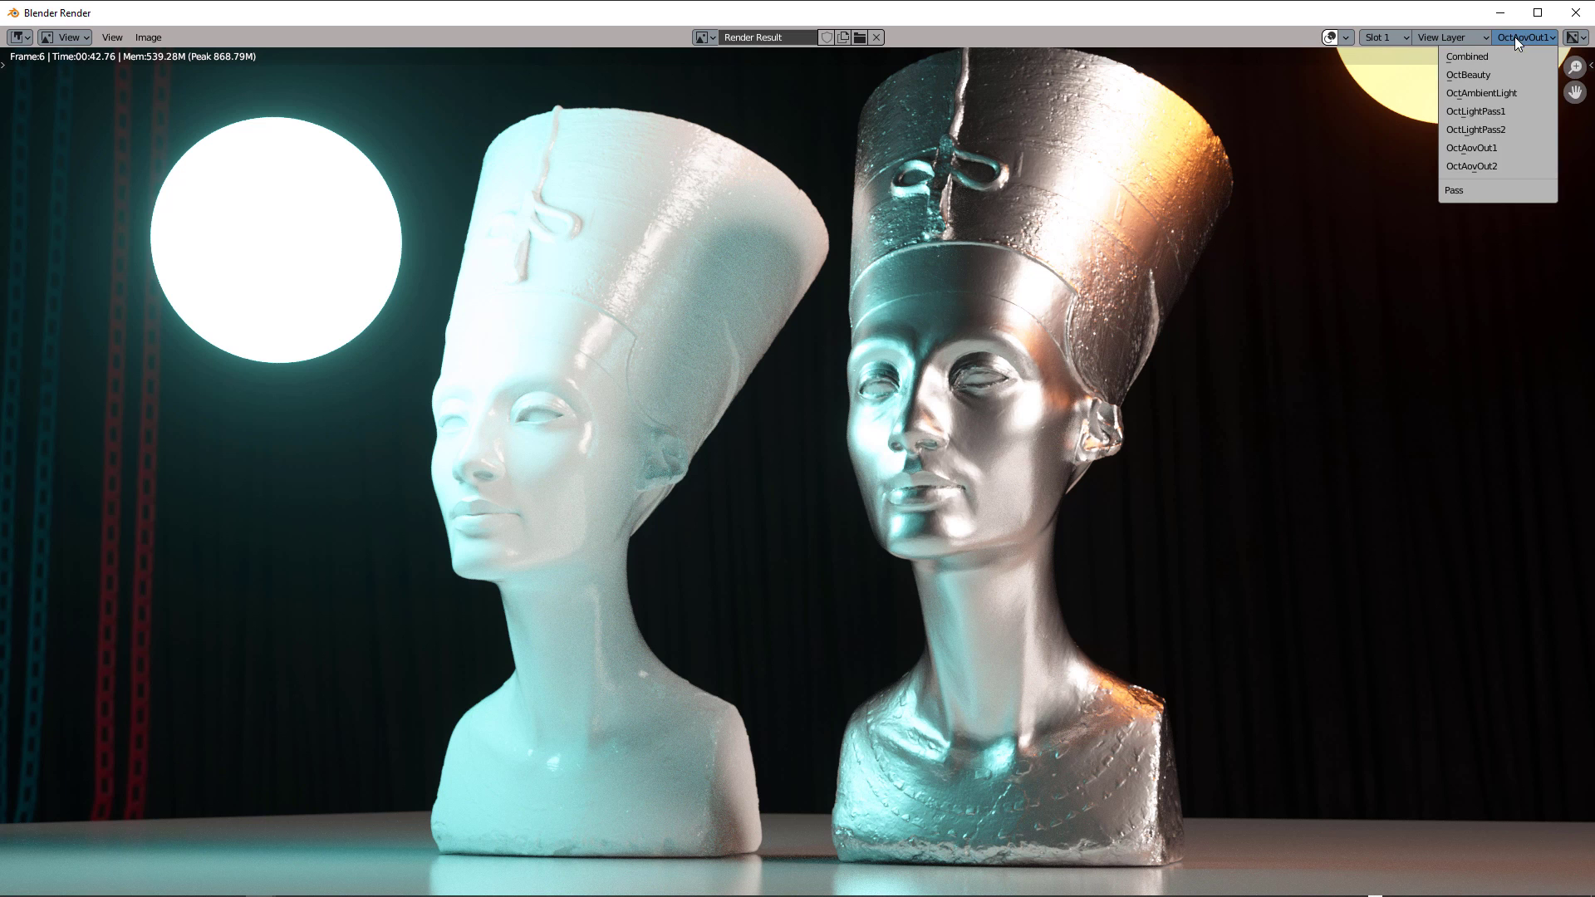
{"action": "left_click", "coordinate": [1497, 167]}
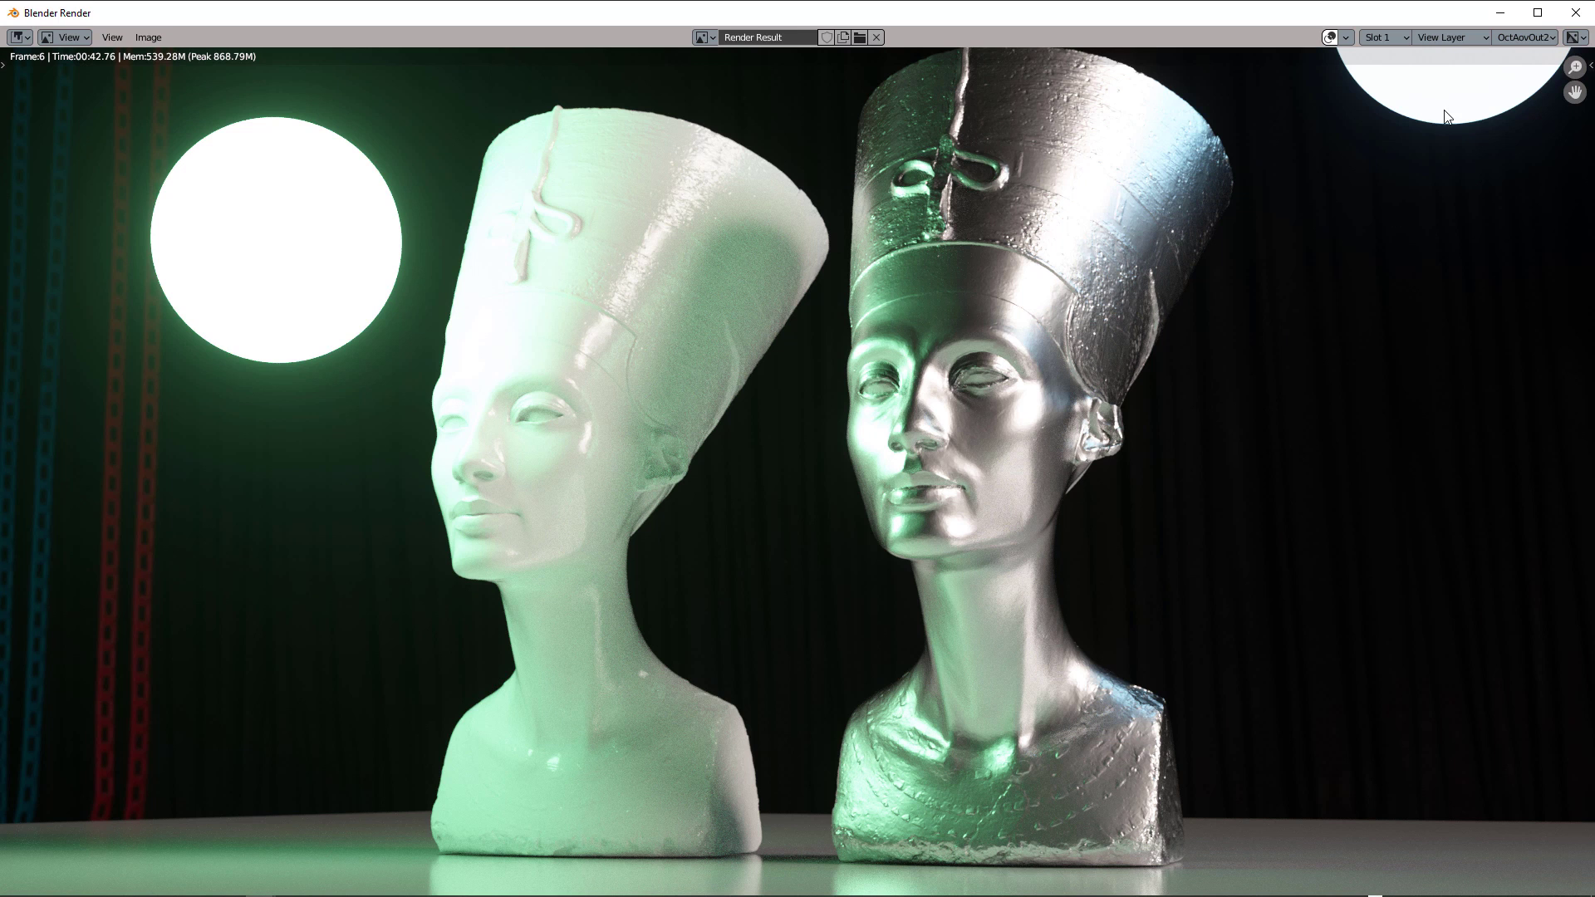
Step: Close the render result and preview AOV Output 1 live in the viewport
{"action": "key", "text": "Escape"}
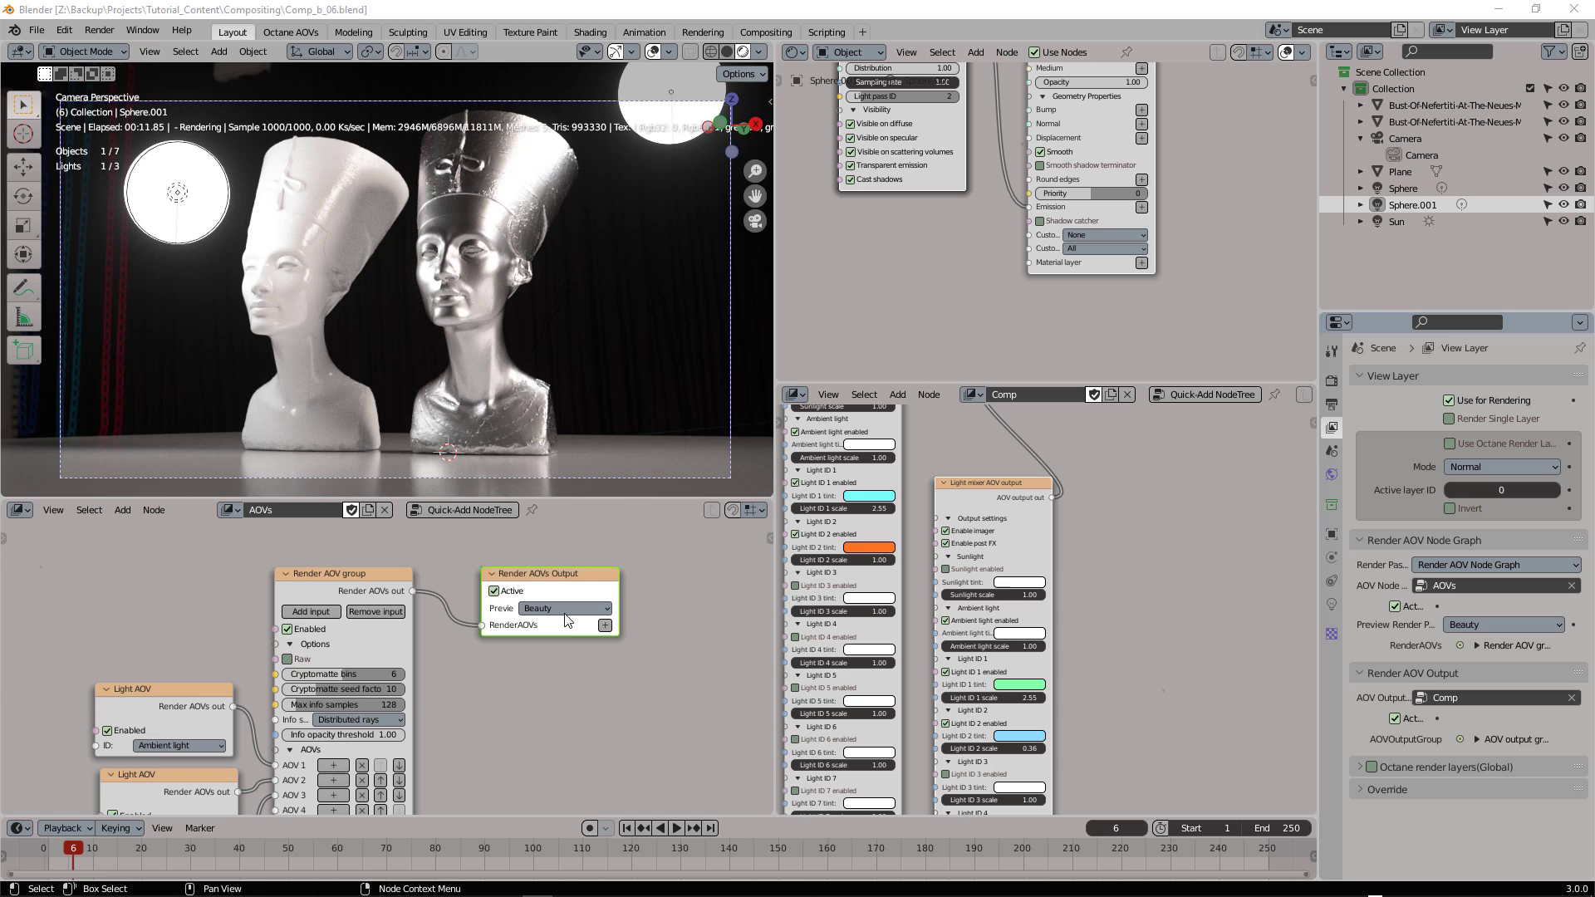
{"action": "left_click", "coordinate": [558, 604]}
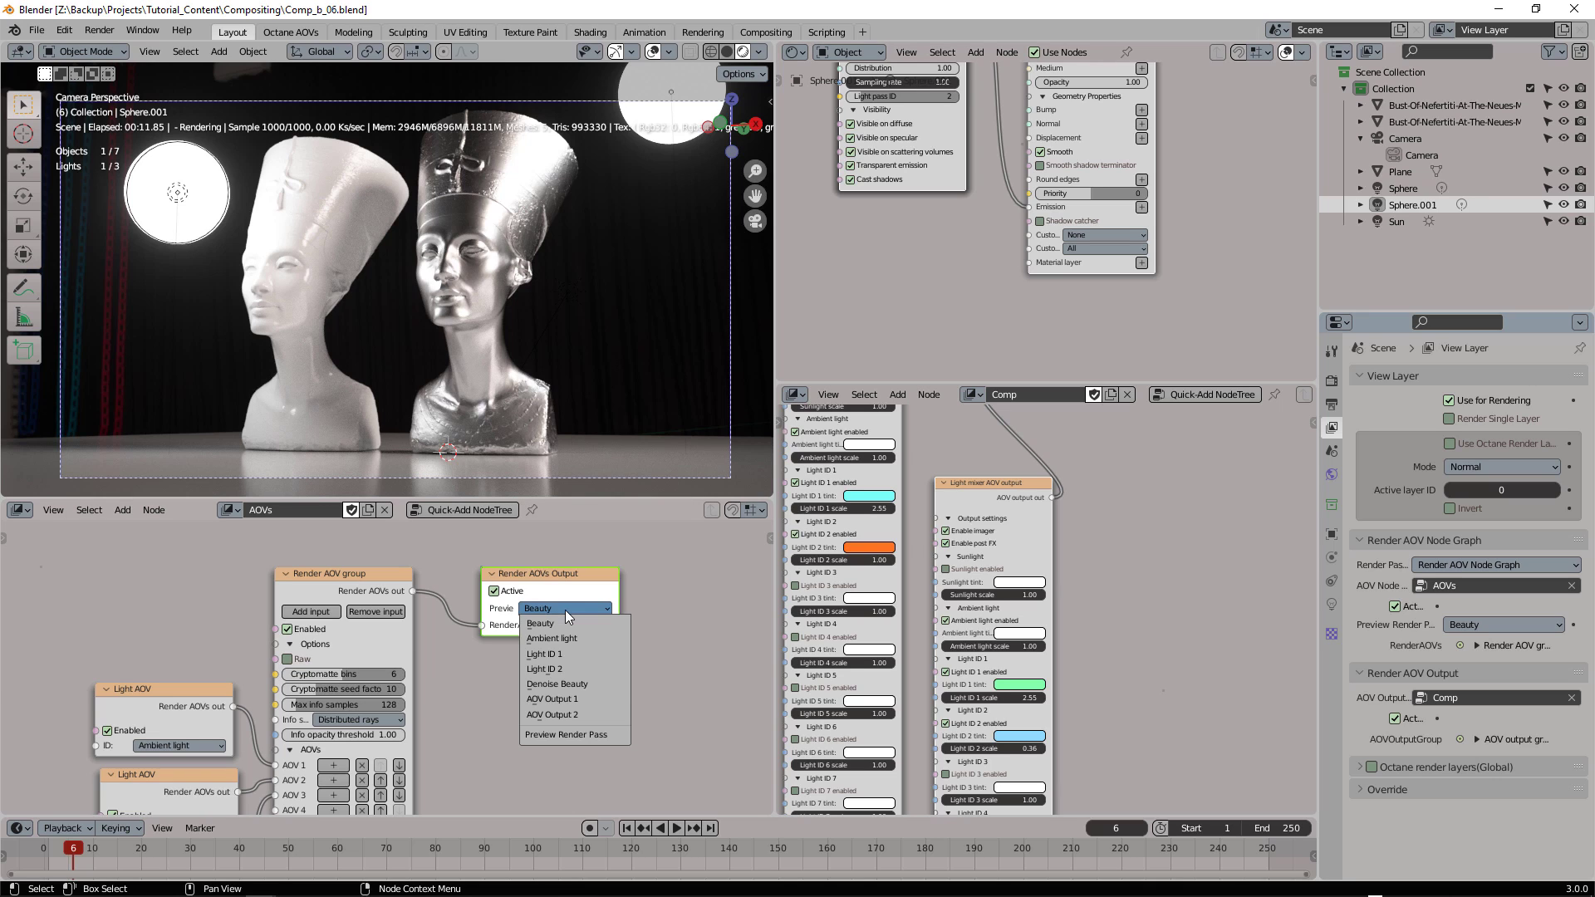
{"action": "left_click", "coordinate": [577, 698]}
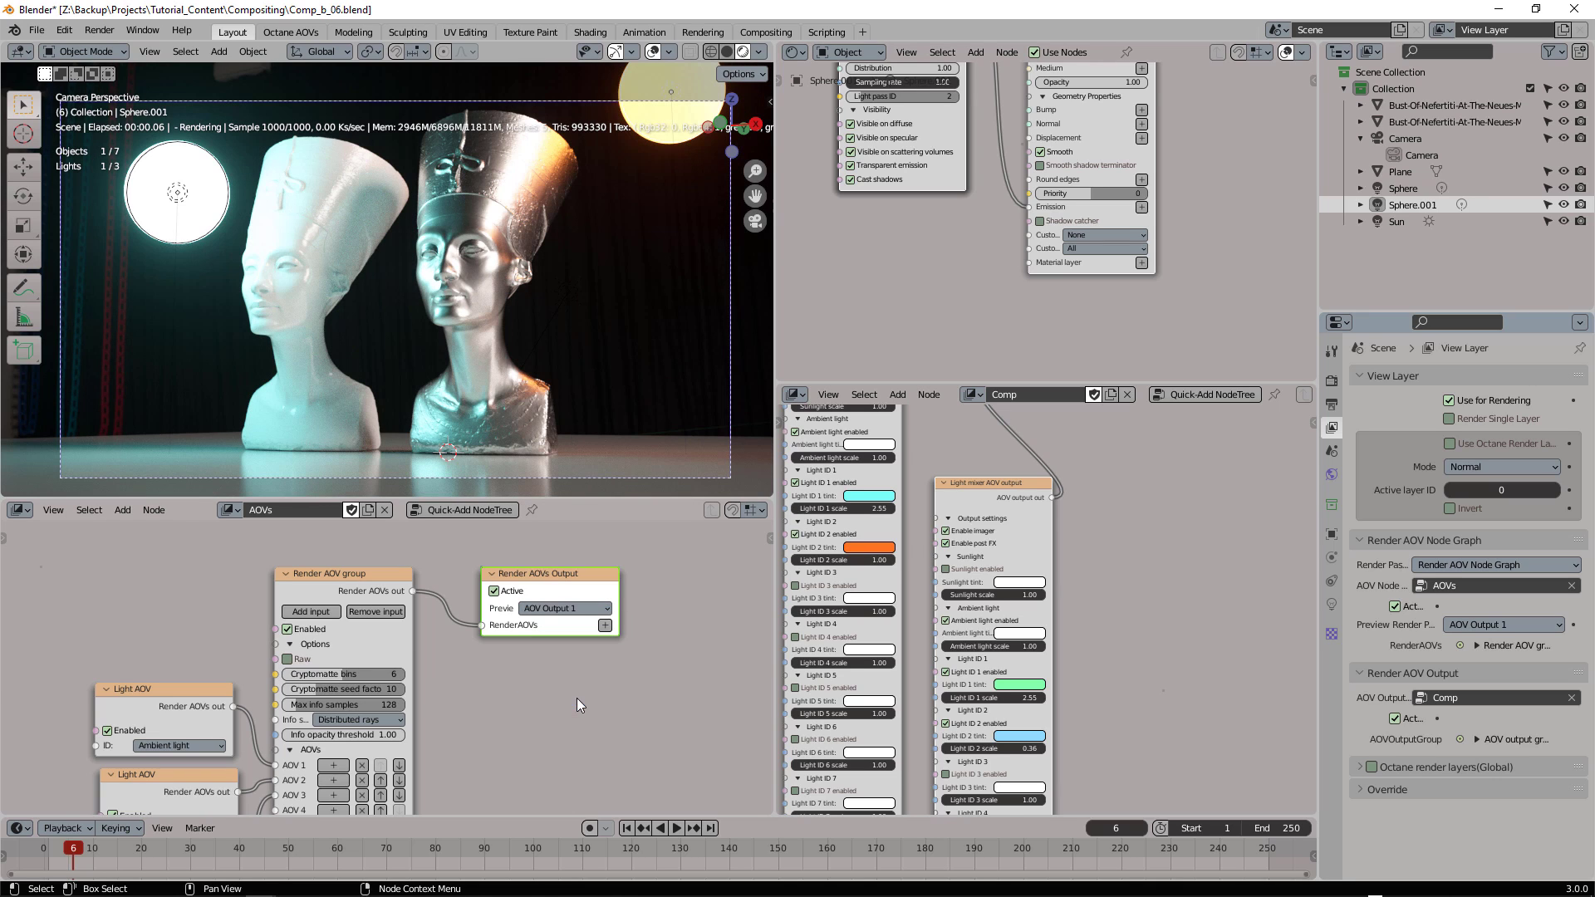
Step: Reposition the white and yellow sphere lights around the busts while watching the light mix
{"action": "left_click", "coordinate": [180, 201]}
{"action": "key", "text": "g"}
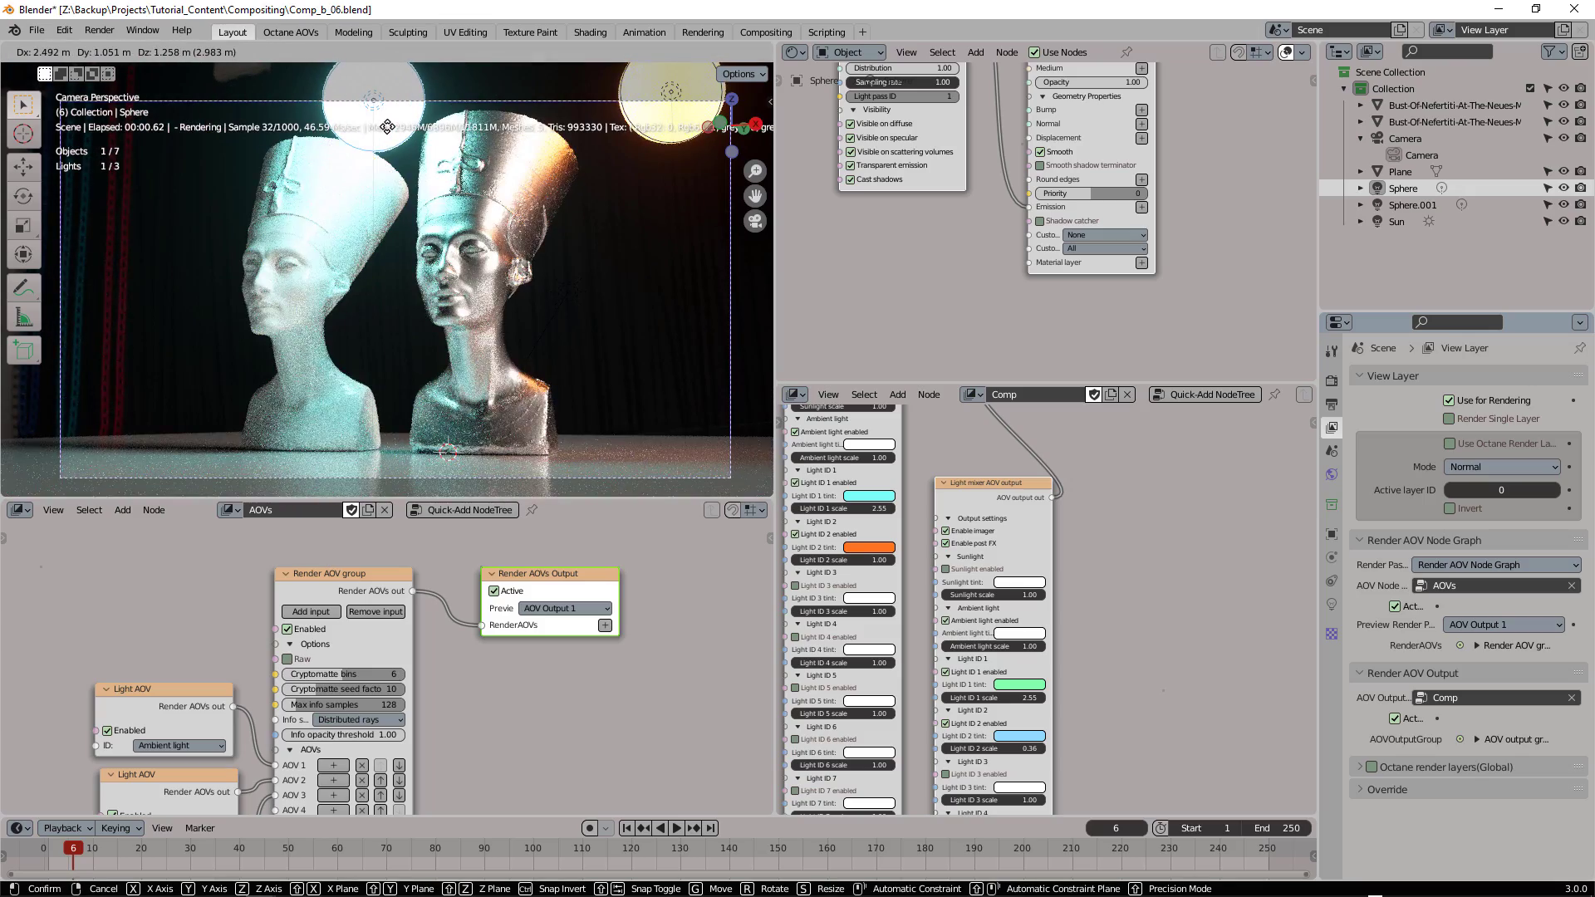
{"action": "left_click", "coordinate": [142, 337]}
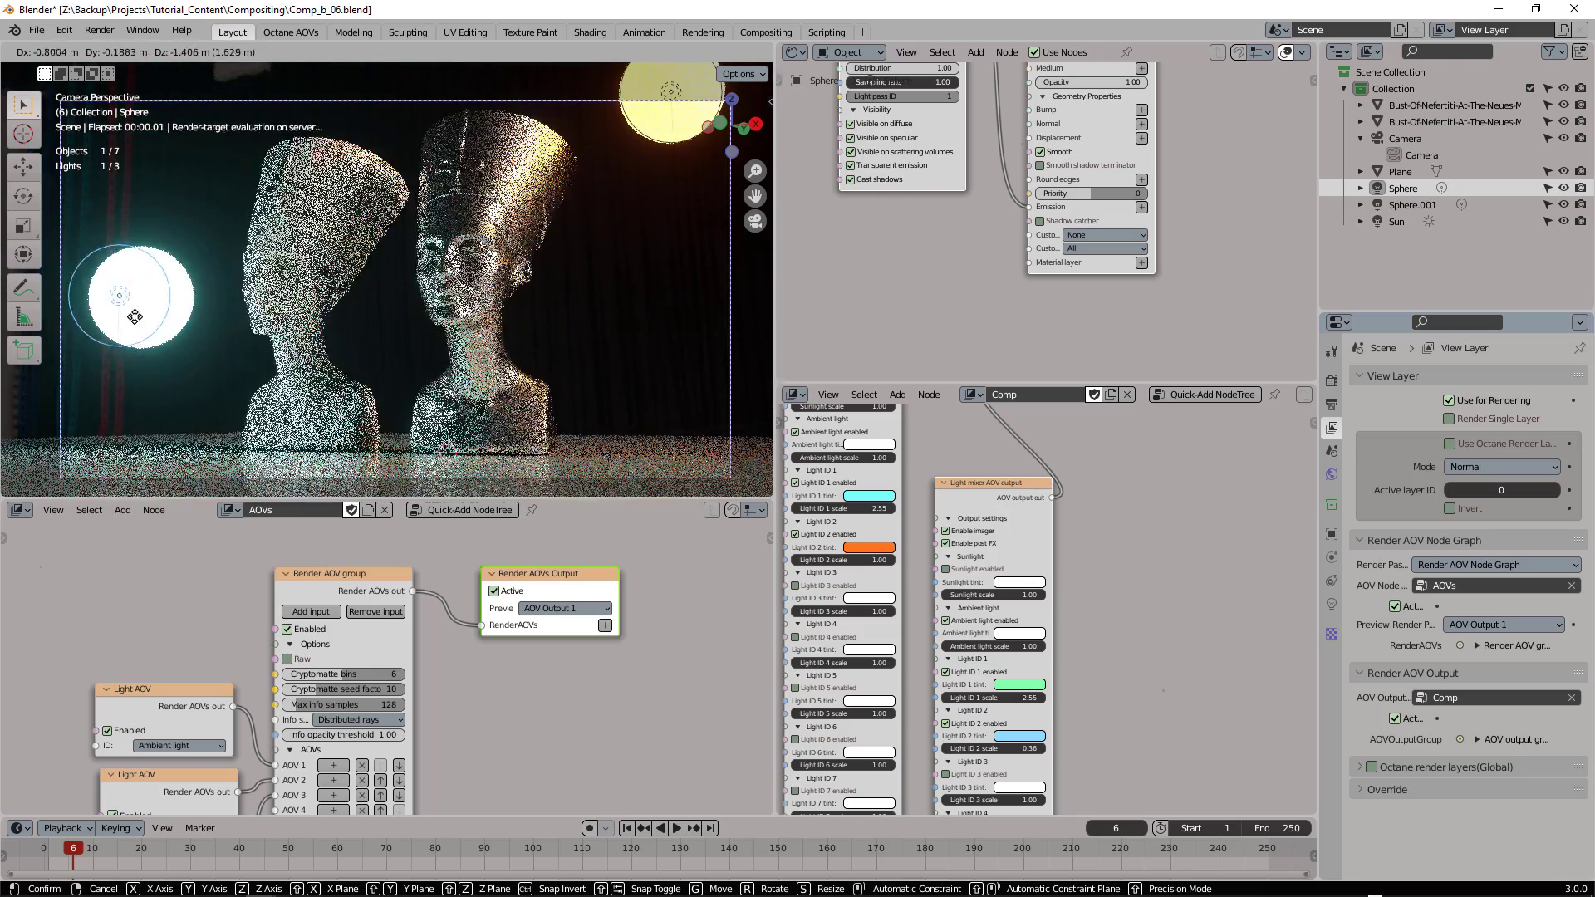
{"action": "left_click", "coordinate": [673, 104]}
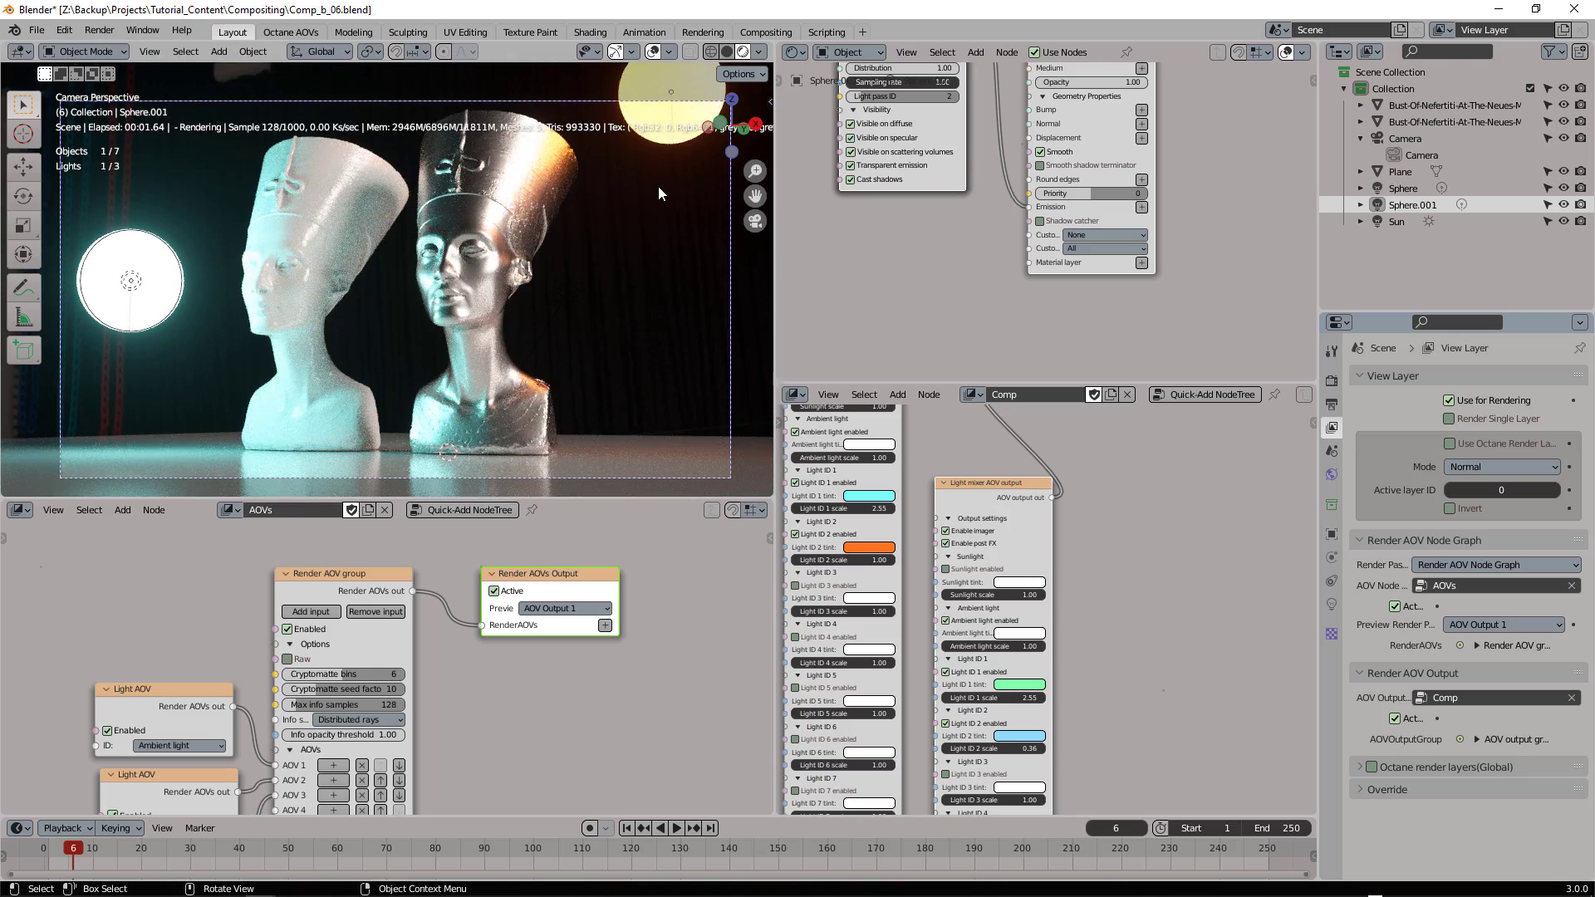
{"action": "key", "text": "g"}
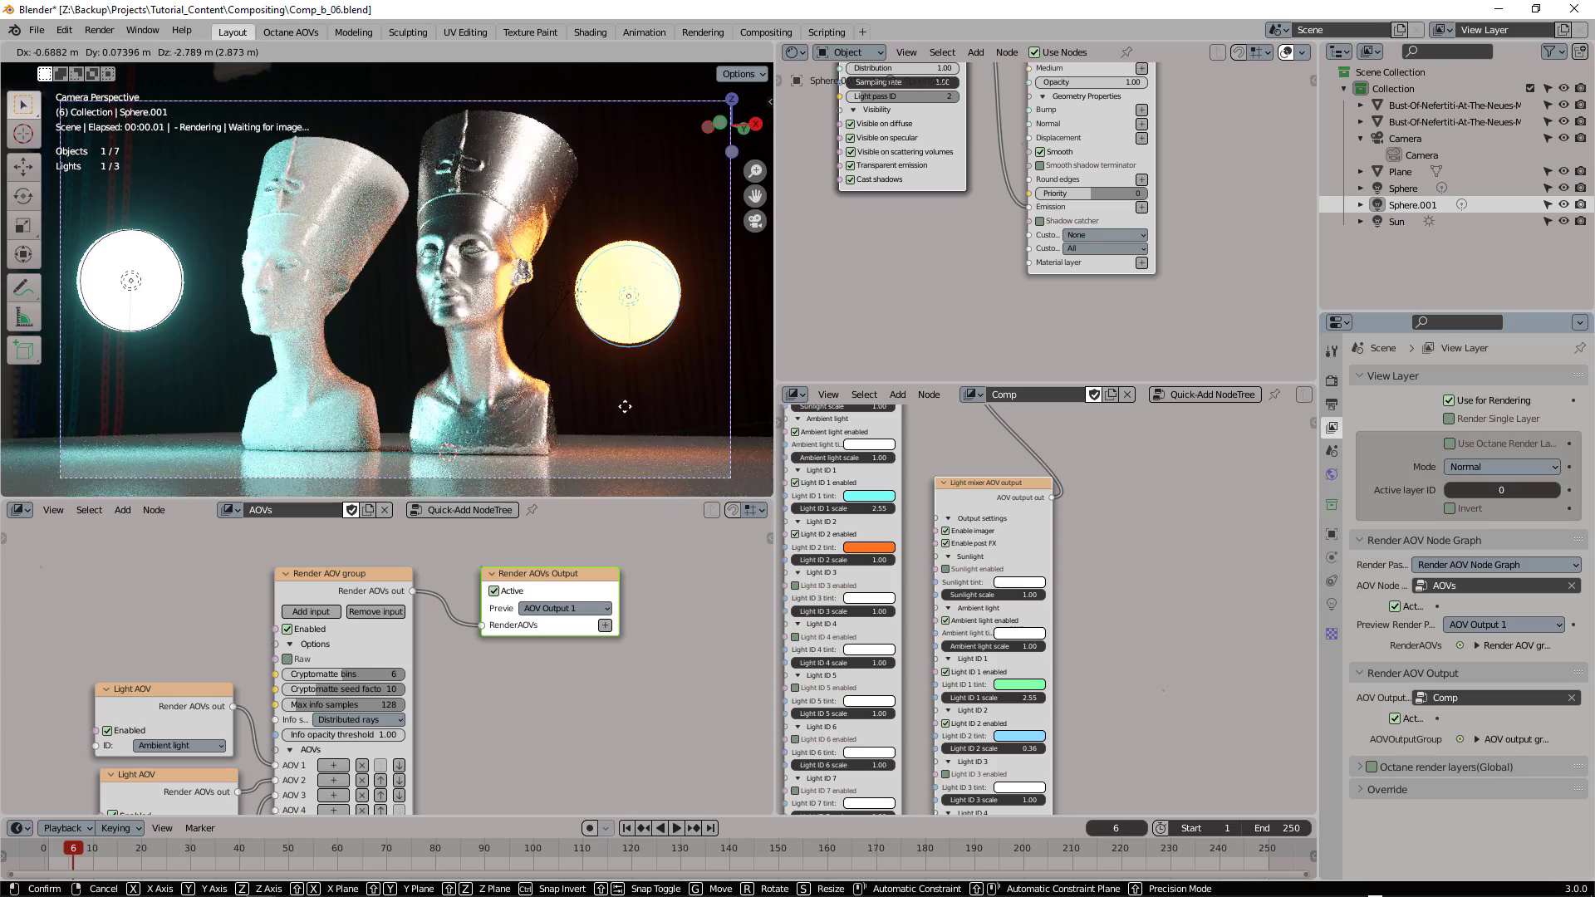
{"action": "left_click", "coordinate": [626, 355]}
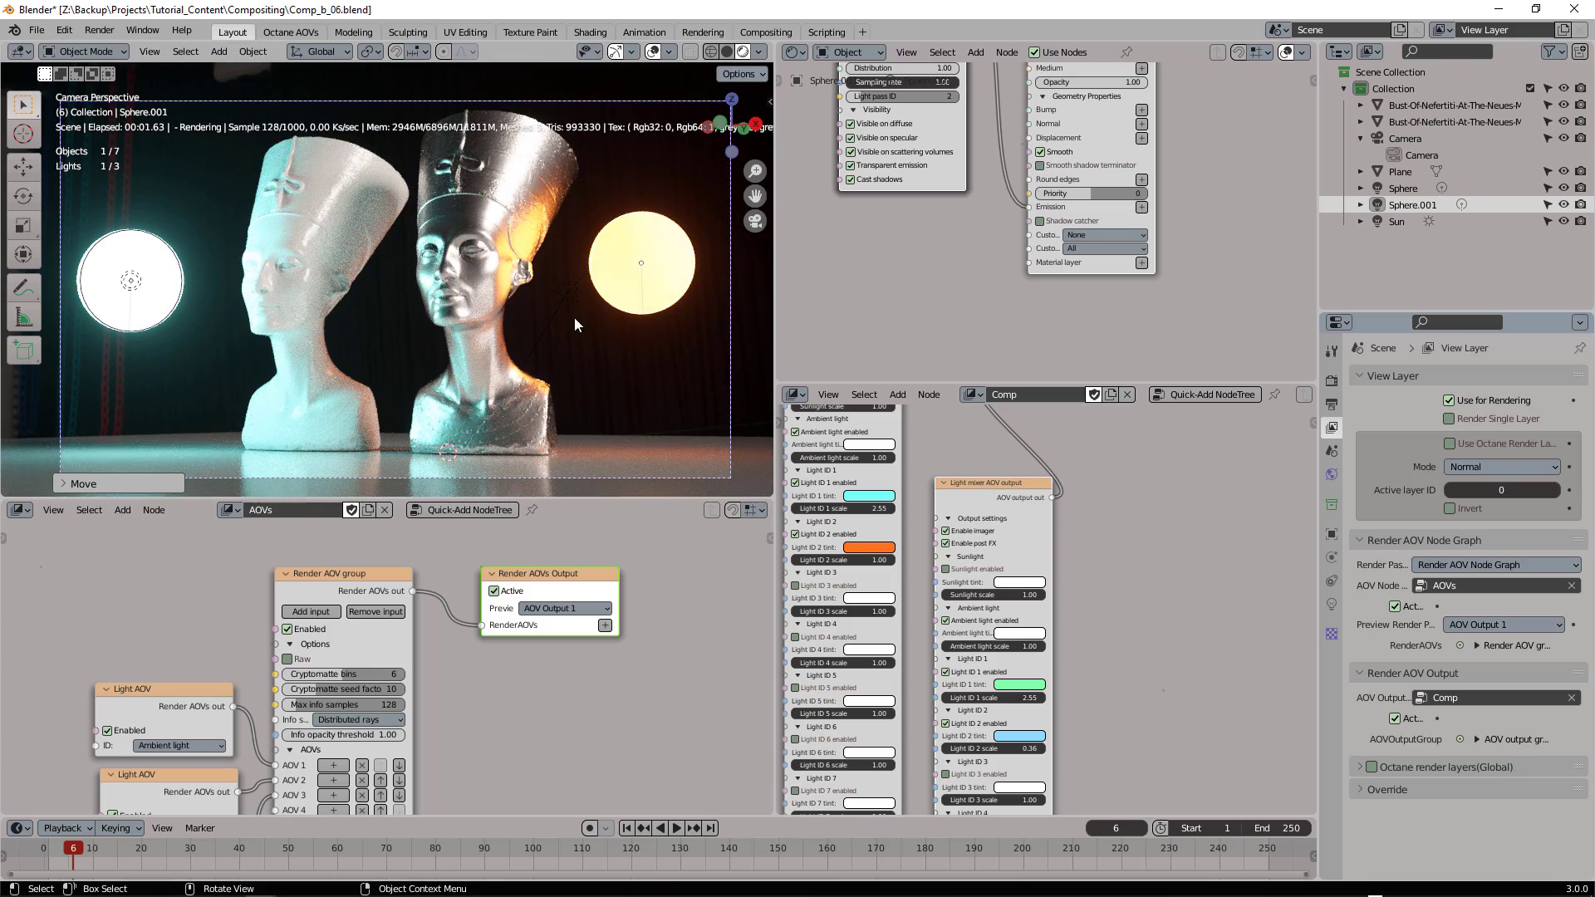
{"action": "left_click", "coordinate": [131, 283]}
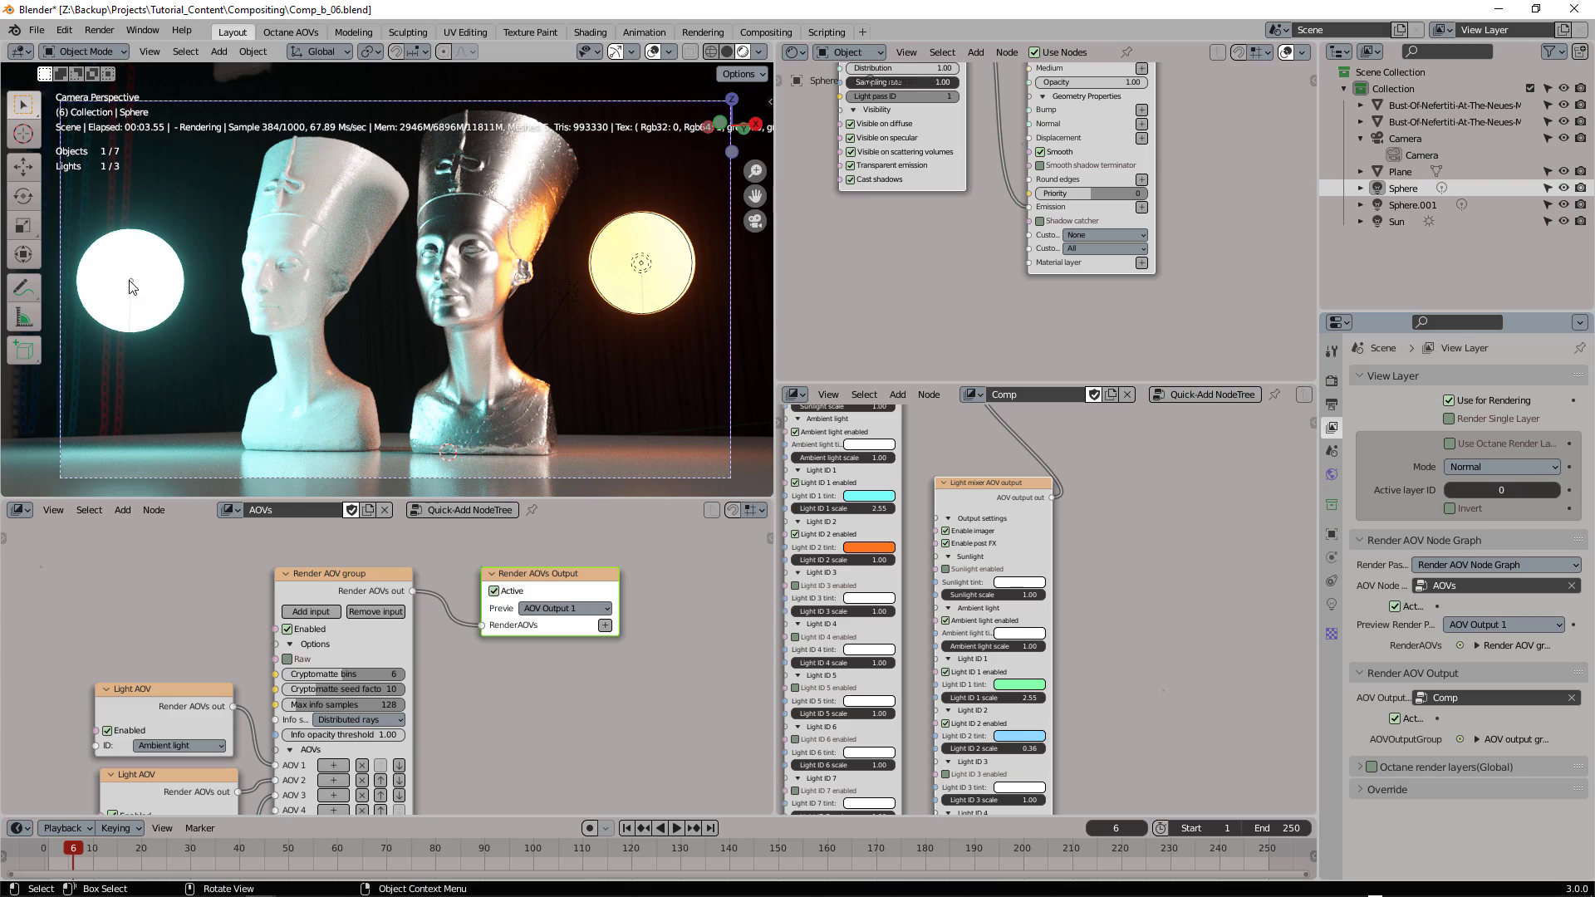
{"action": "key", "text": "g"}
{"action": "left_click", "coordinate": [228, 284]}
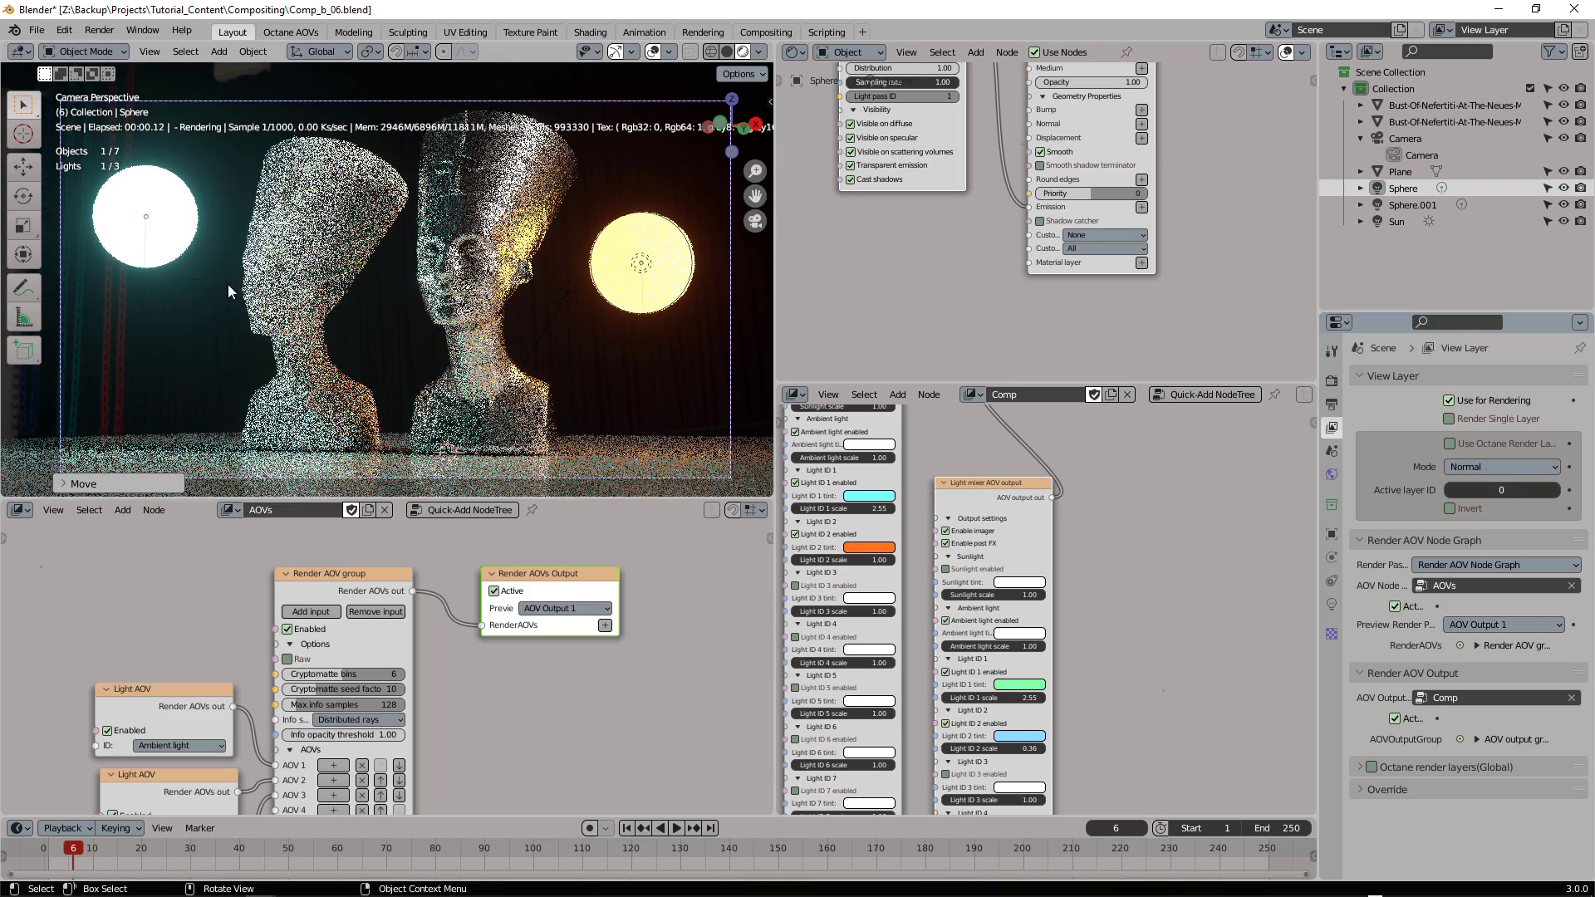
Step: Move the left Nefertiti bust to a new position
{"action": "left_click", "coordinate": [298, 292]}
{"action": "key", "text": "g"}
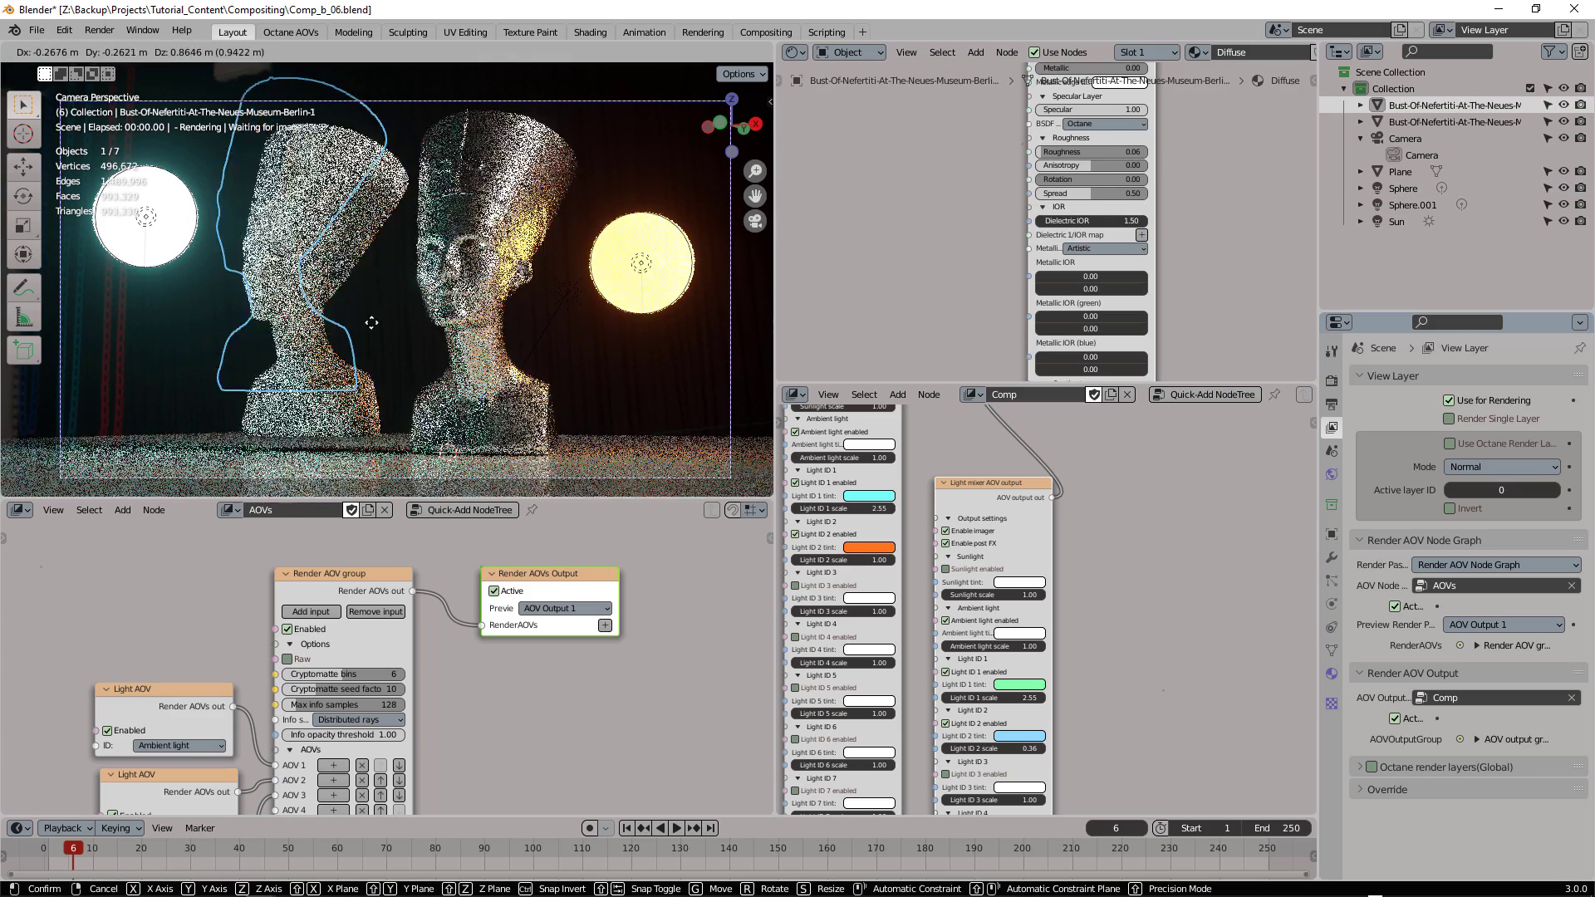
{"action": "left_click", "coordinate": [377, 317]}
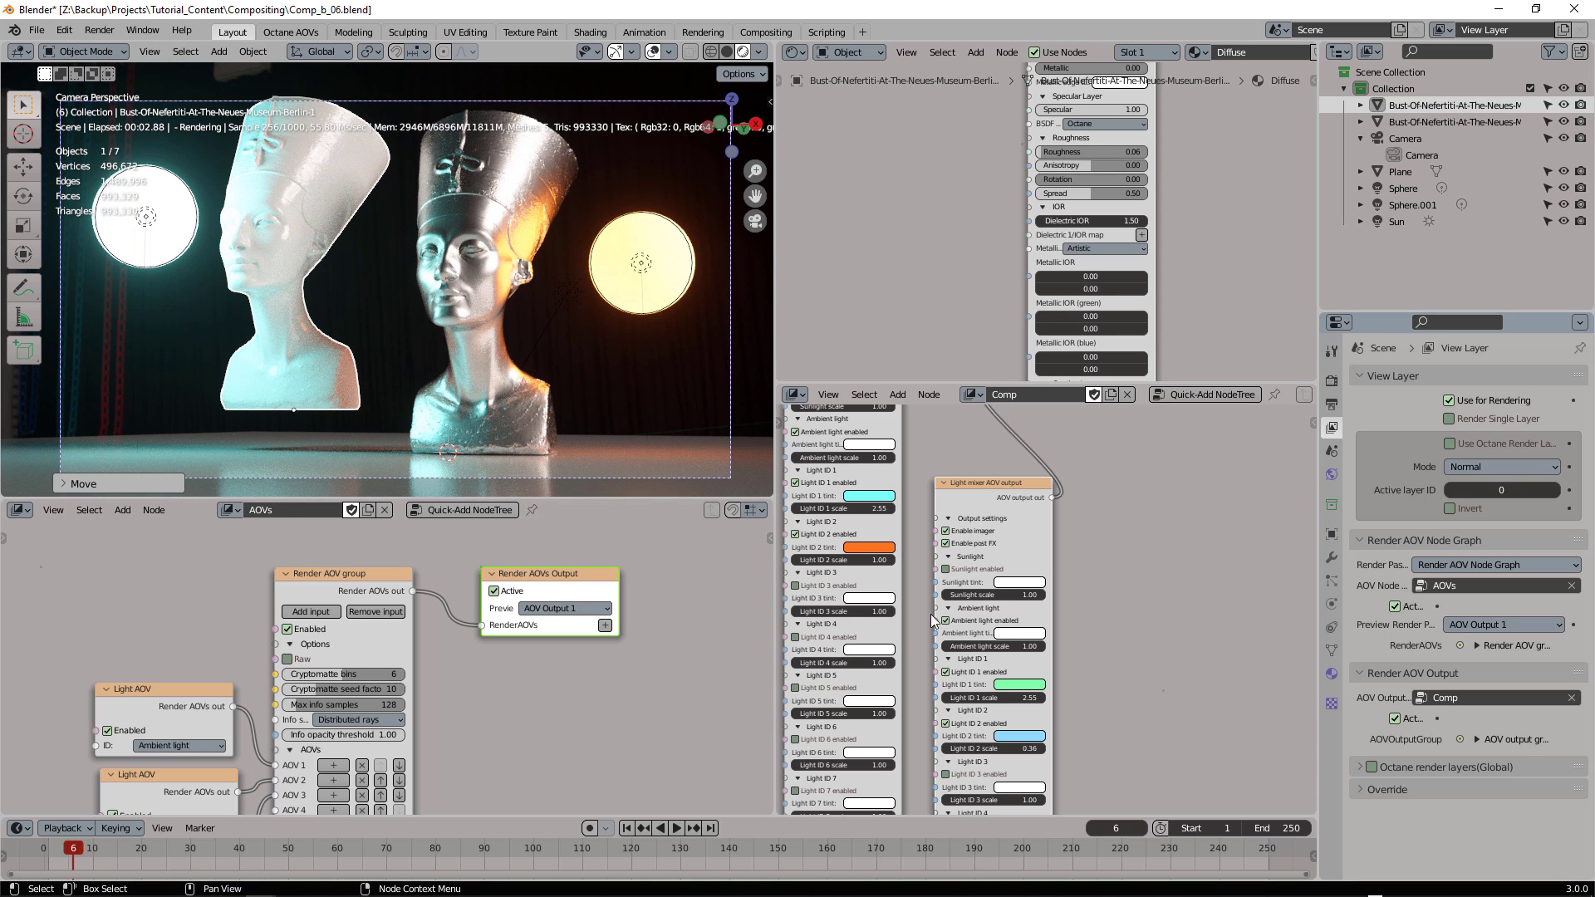
{"action": "left_click", "coordinate": [563, 610]}
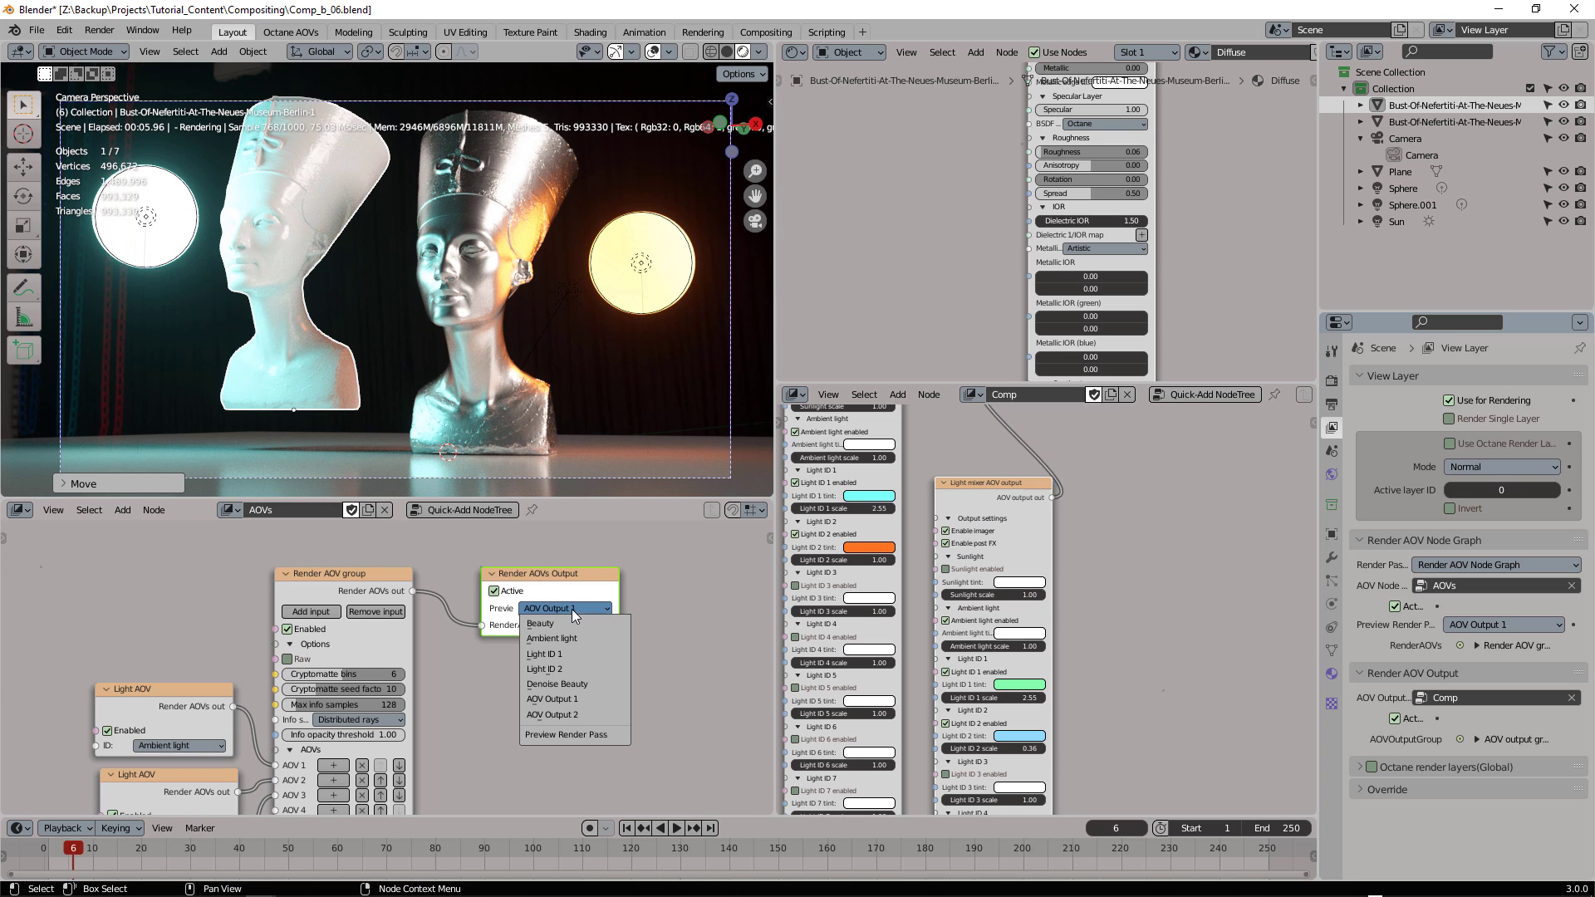
{"action": "left_click", "coordinate": [586, 701]}
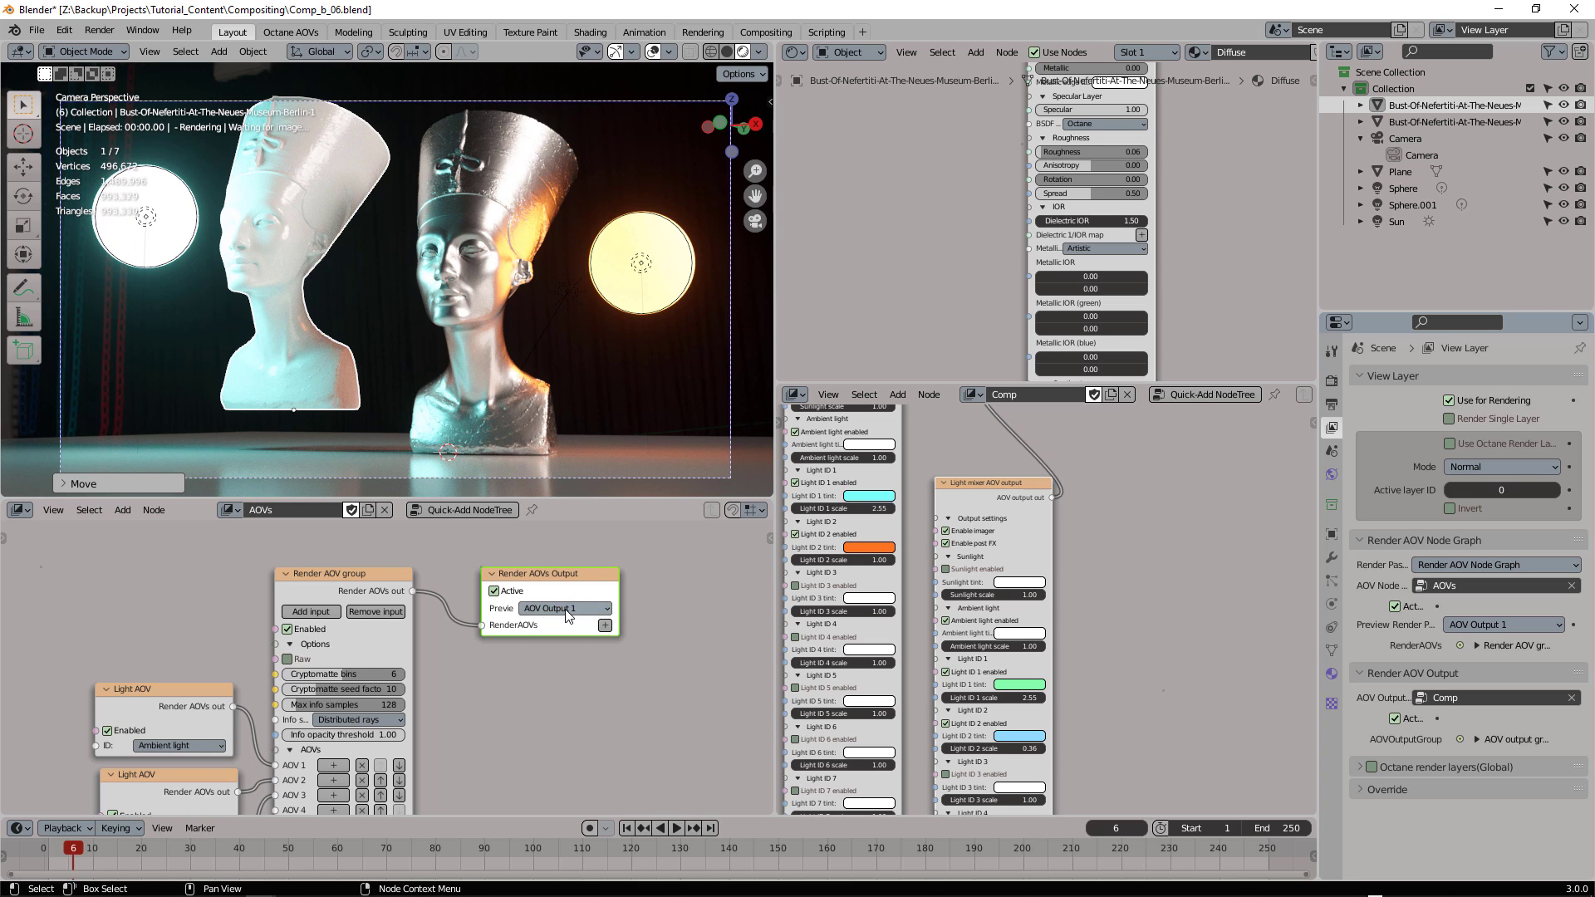
{"action": "left_click", "coordinate": [565, 612]}
{"action": "left_click", "coordinate": [583, 710]}
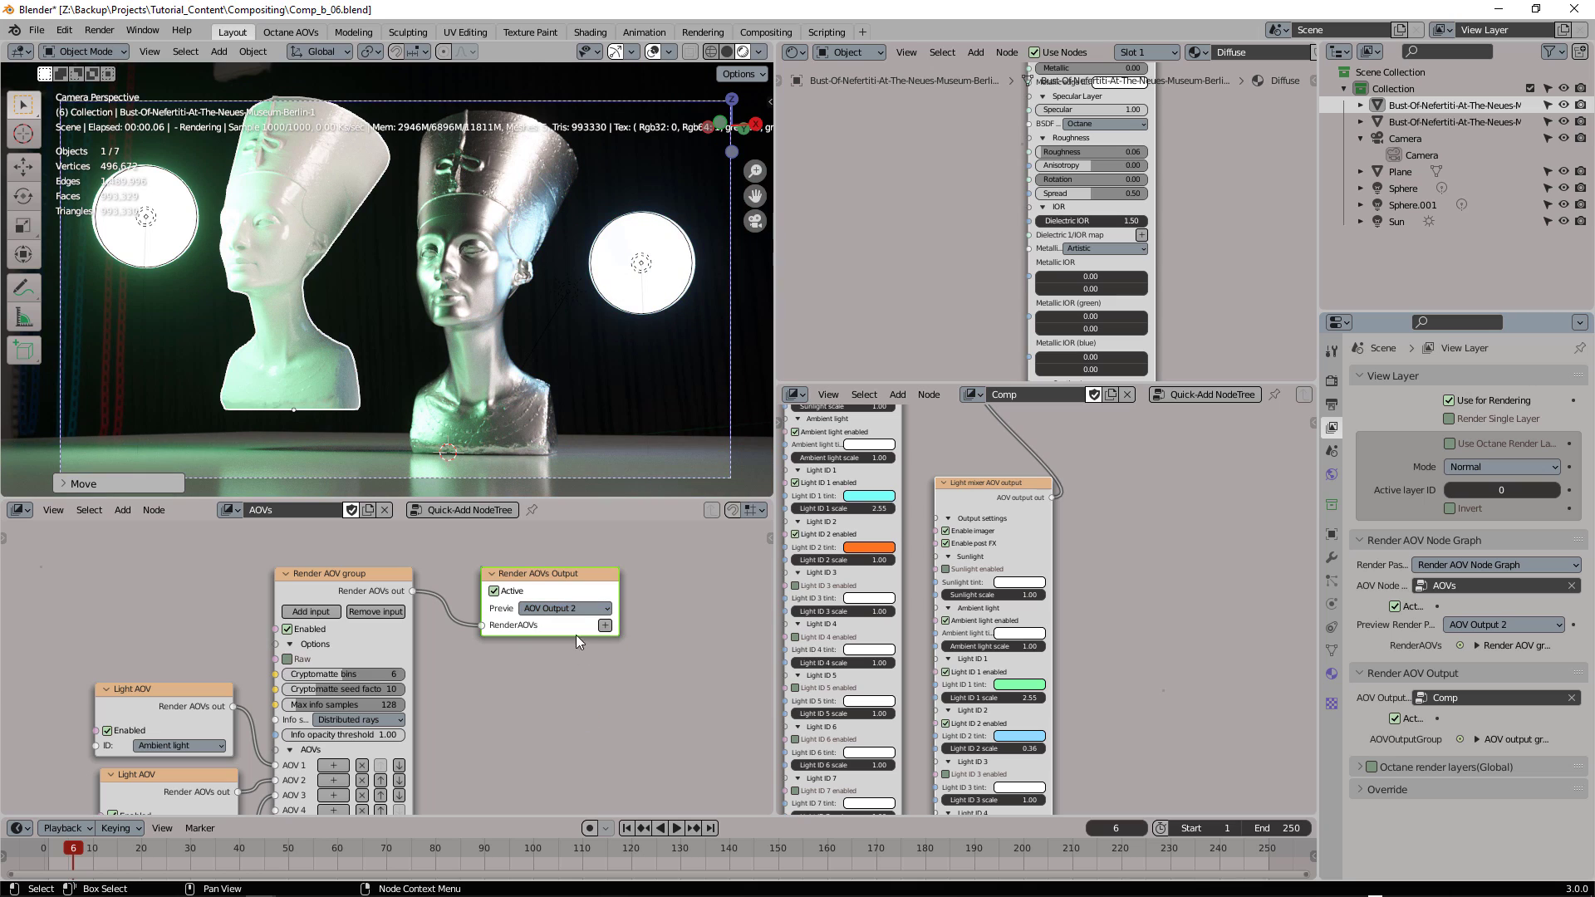
{"action": "left_click", "coordinate": [565, 608]}
{"action": "left_click", "coordinate": [599, 700]}
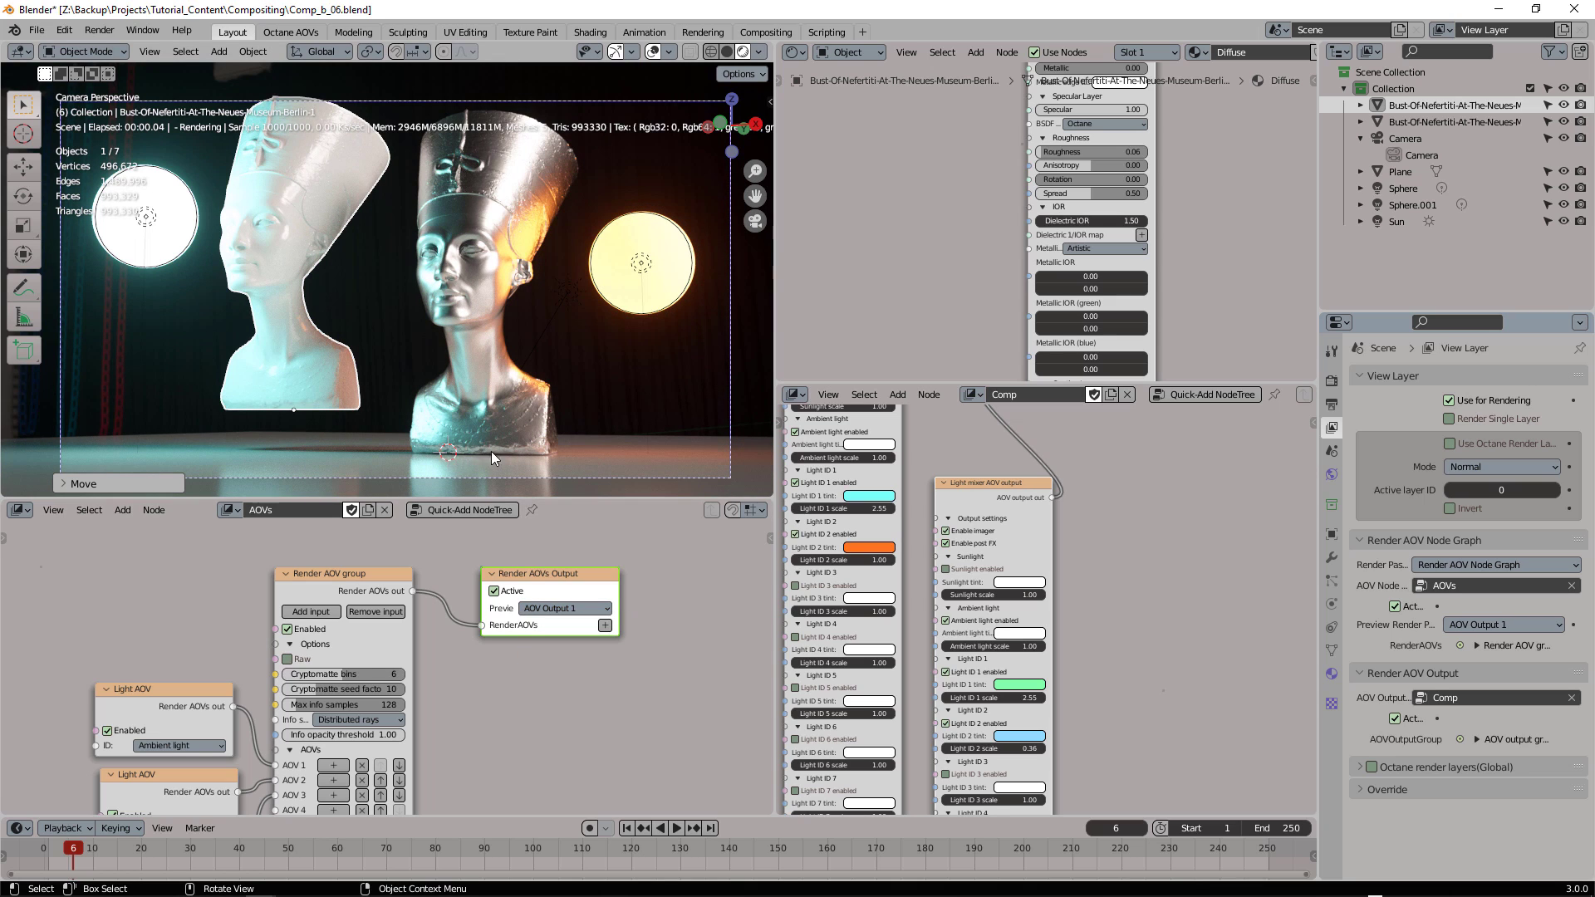